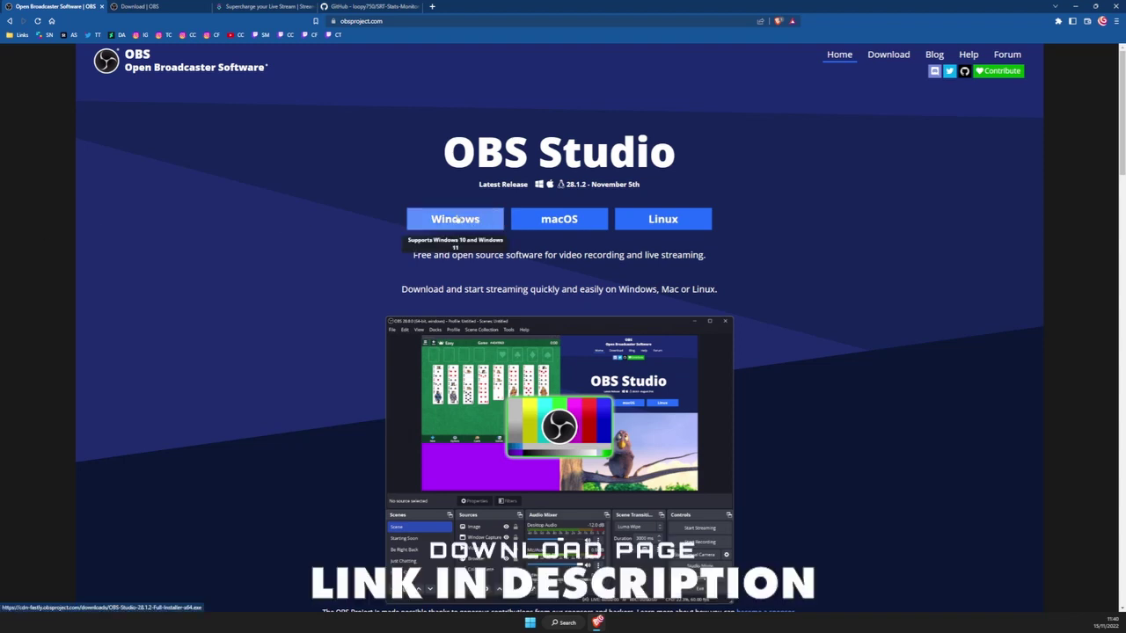
Download the Windows version of OBS Studio 28.1.2 from the OBS project site
click(457, 220)
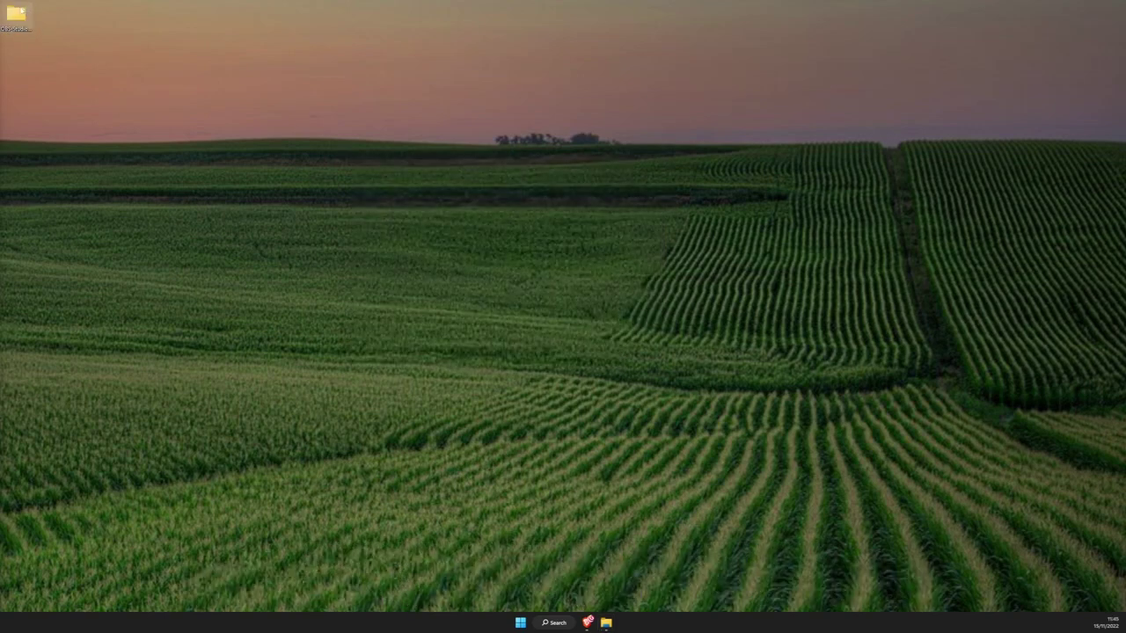
In the OBS-Studio-28.1.2-Full-x64 folder on the desktop, create an empty text document named portable_mode.txt
double_click(15, 14)
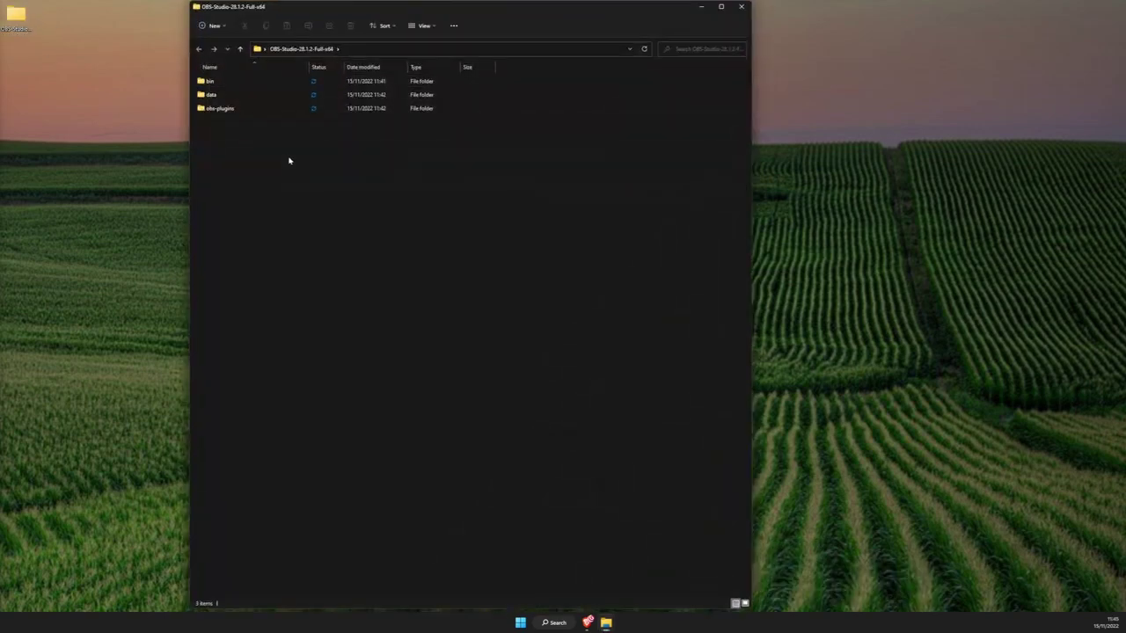
right_click(261, 157)
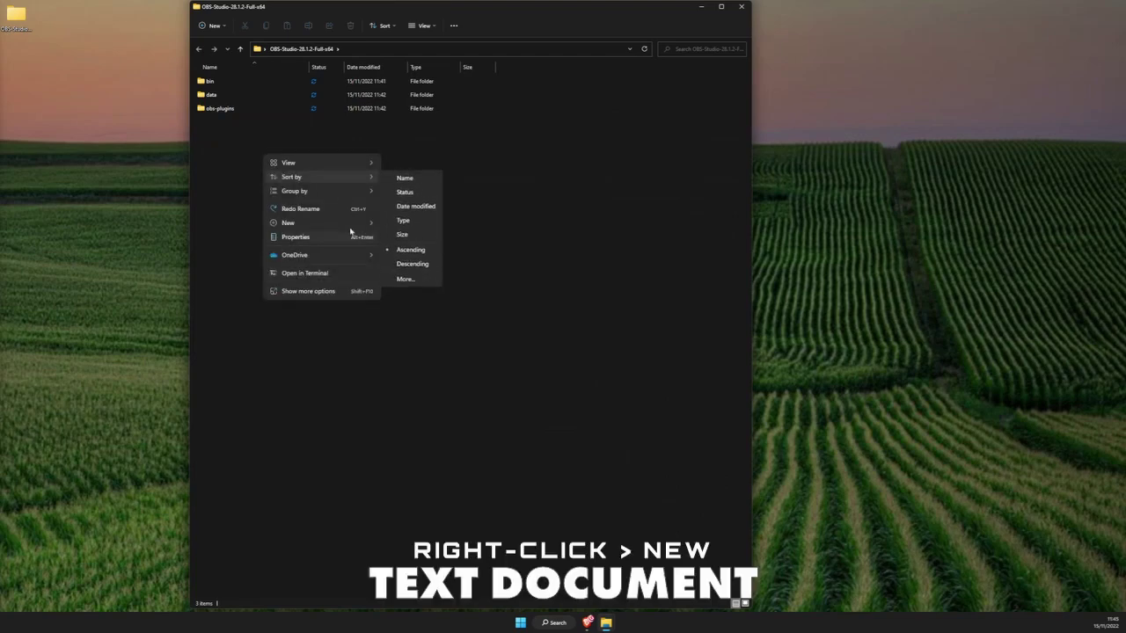
mouse_move(352, 227)
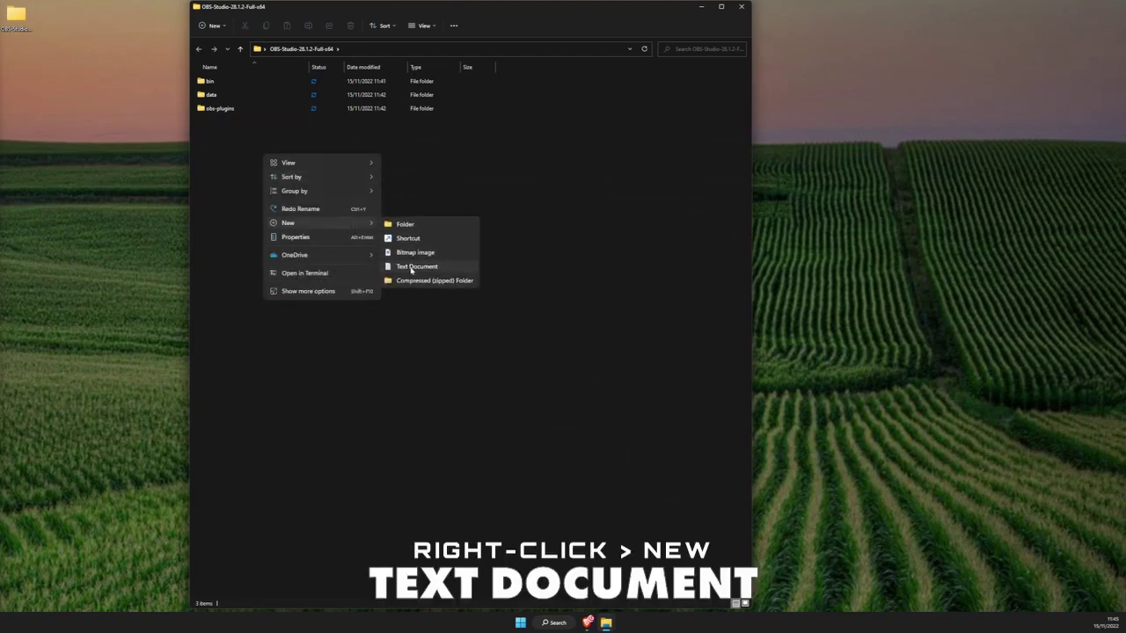
click(259, 169)
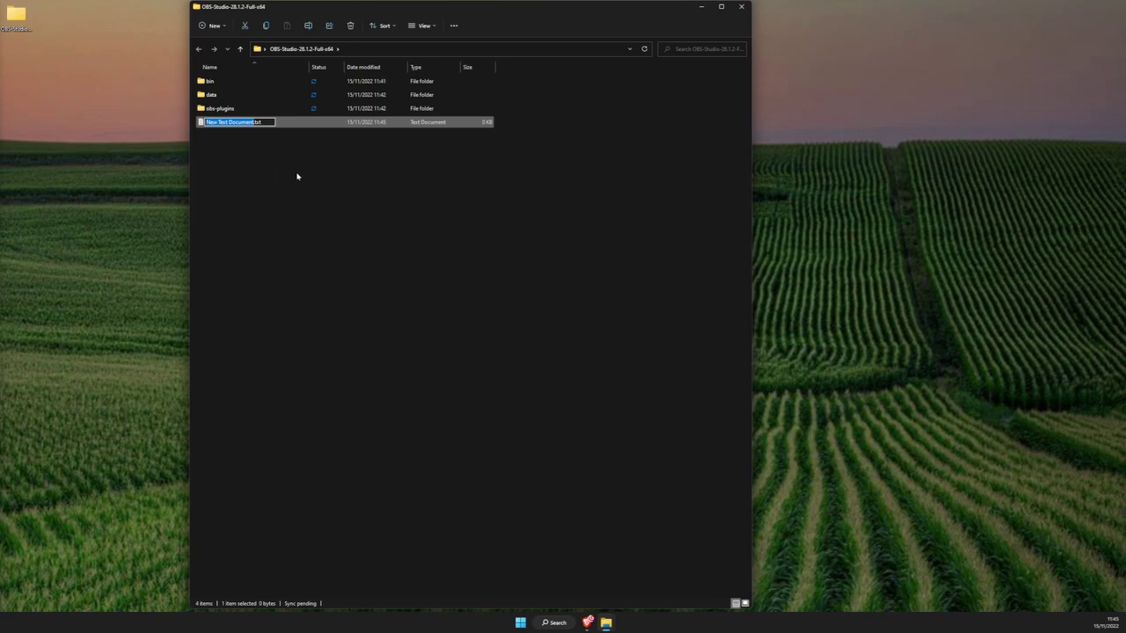
text(portable_mode)
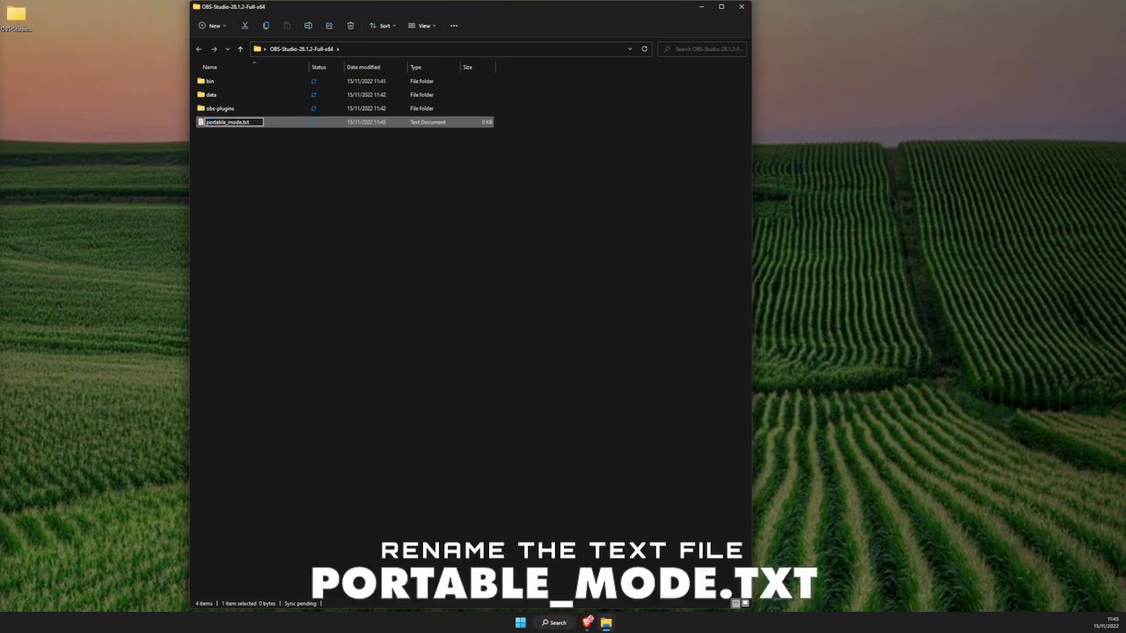
click(255, 160)
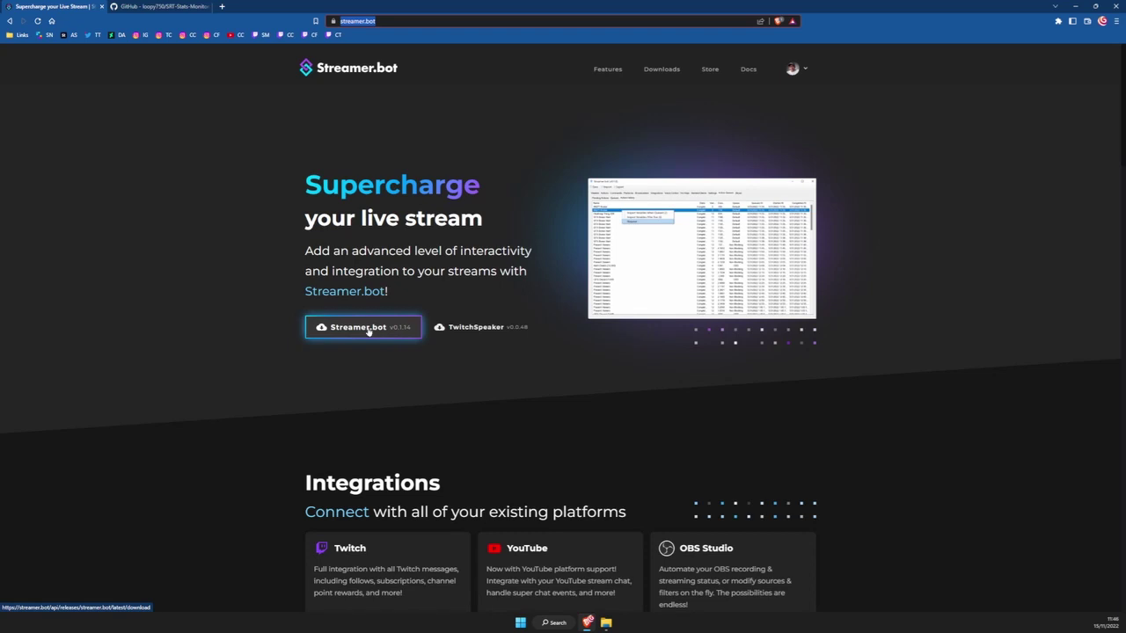
Download the Streamer.bot v0.1.14 zip and save it to the desktop
click(367, 331)
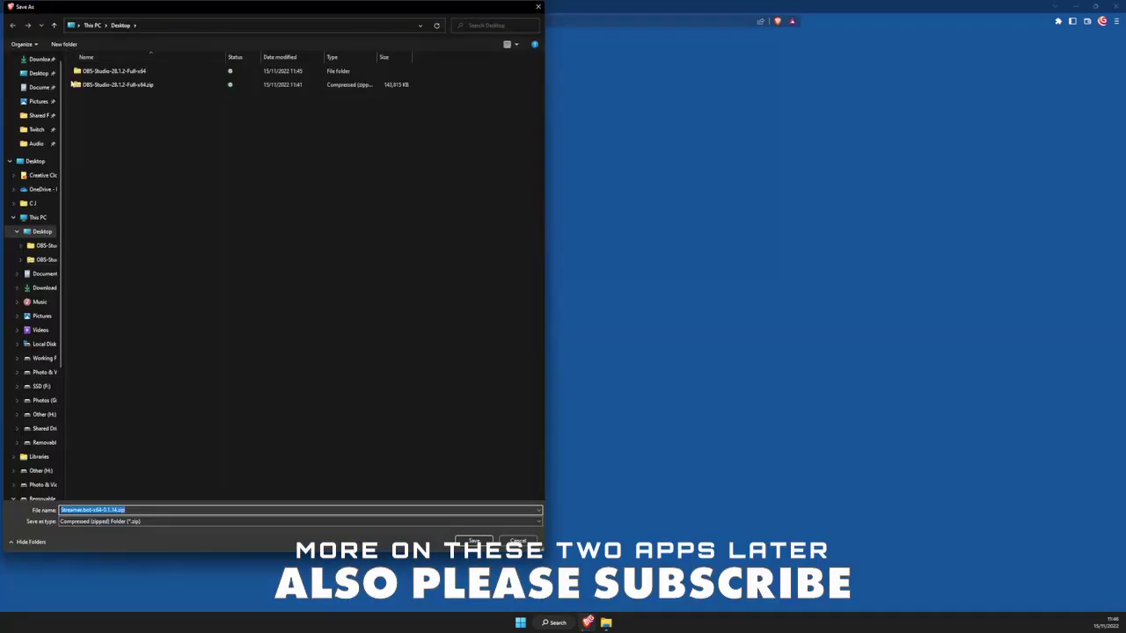
click(474, 541)
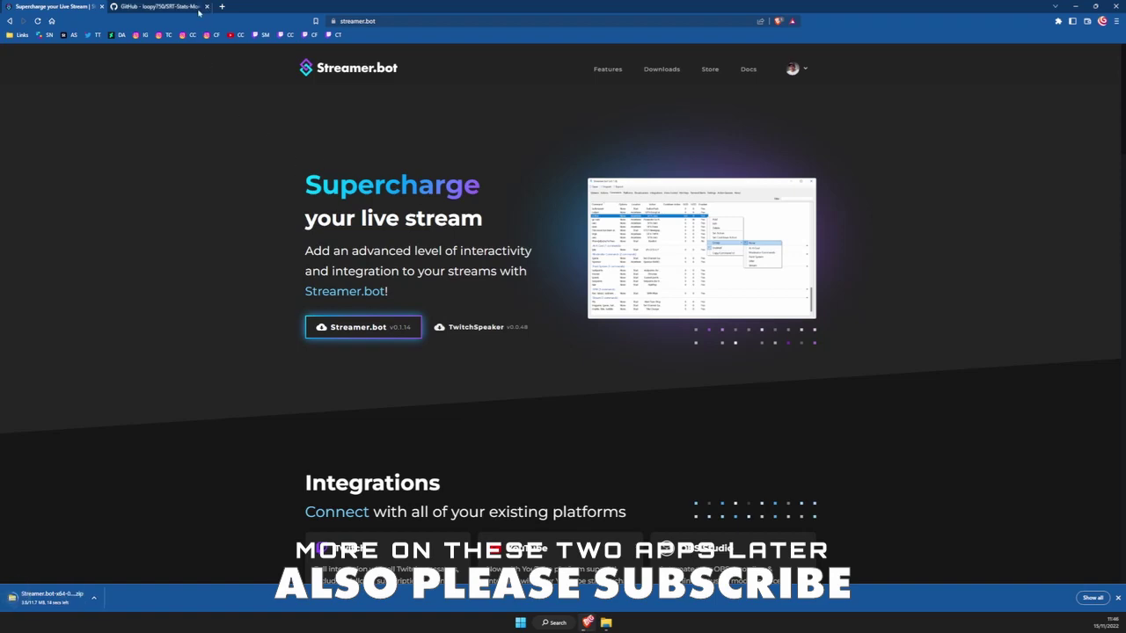
From the SRT-Stats-Monitor GitHub page, open the latest release and download its portable package
click(195, 6)
scroll(615, 220, down, 4)
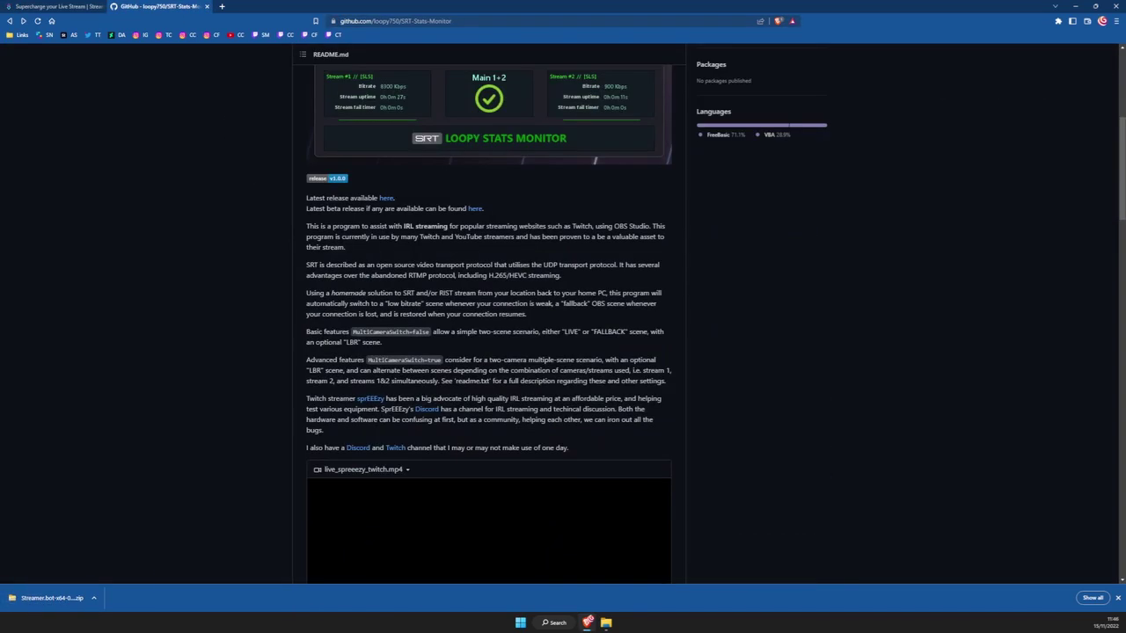
click(386, 199)
scroll(355, 472, down, 2)
click(410, 455)
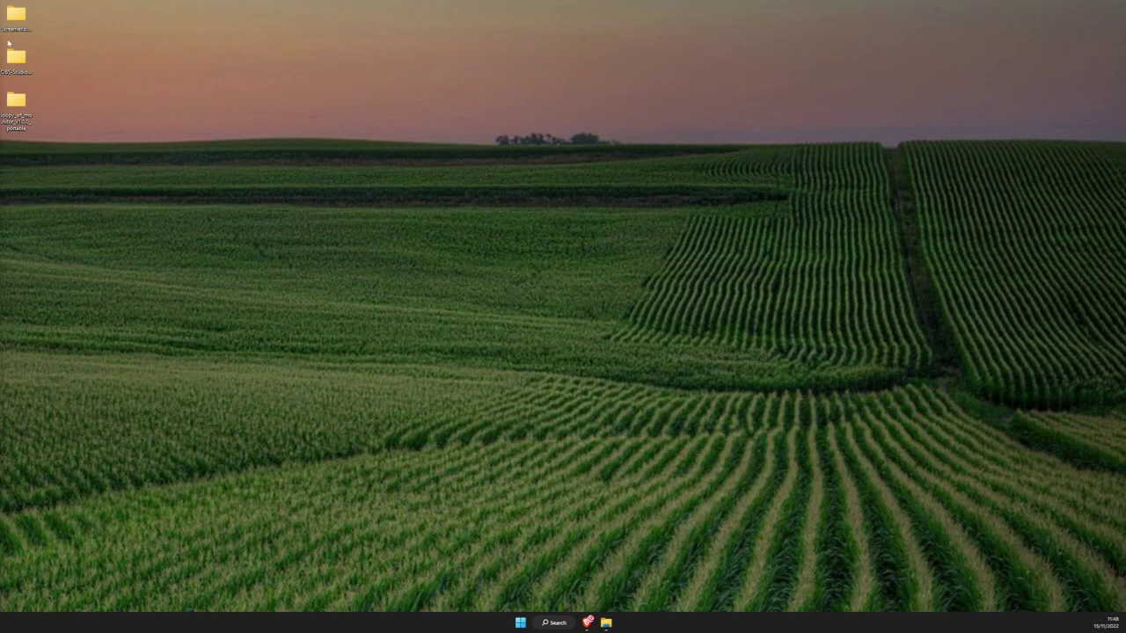
Launch the portable OBS Studio from the 64-bit subfolder of bin in the desktop OBS-Studio folder
double_click(16, 57)
click(201, 82)
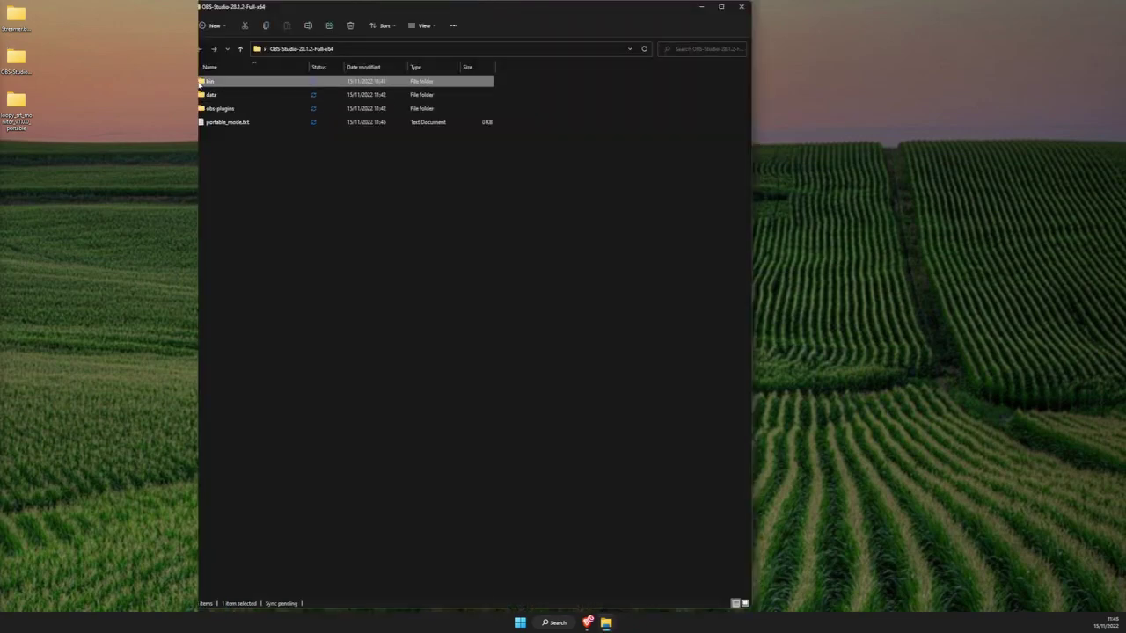
double_click(201, 82)
click(201, 81)
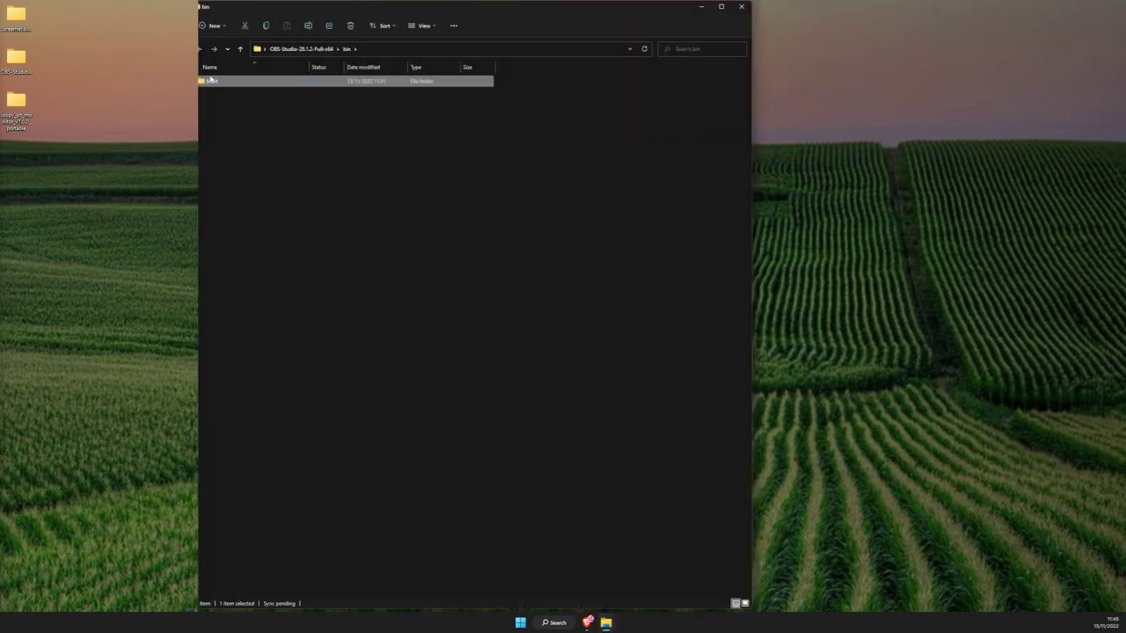
double_click(202, 81)
scroll(208, 275, down, 5)
click(209, 266)
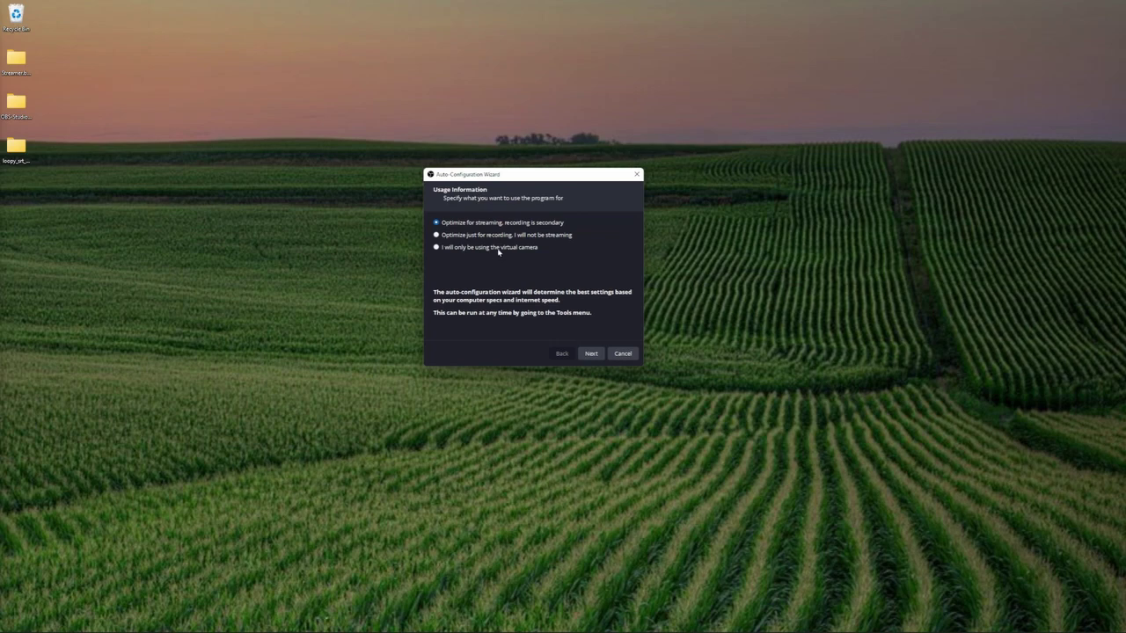
Complete auto-configuration for streaming at 1920x1080, preferring 60 FPS, with the Twitch account connected, and accept the stream information
click(591, 353)
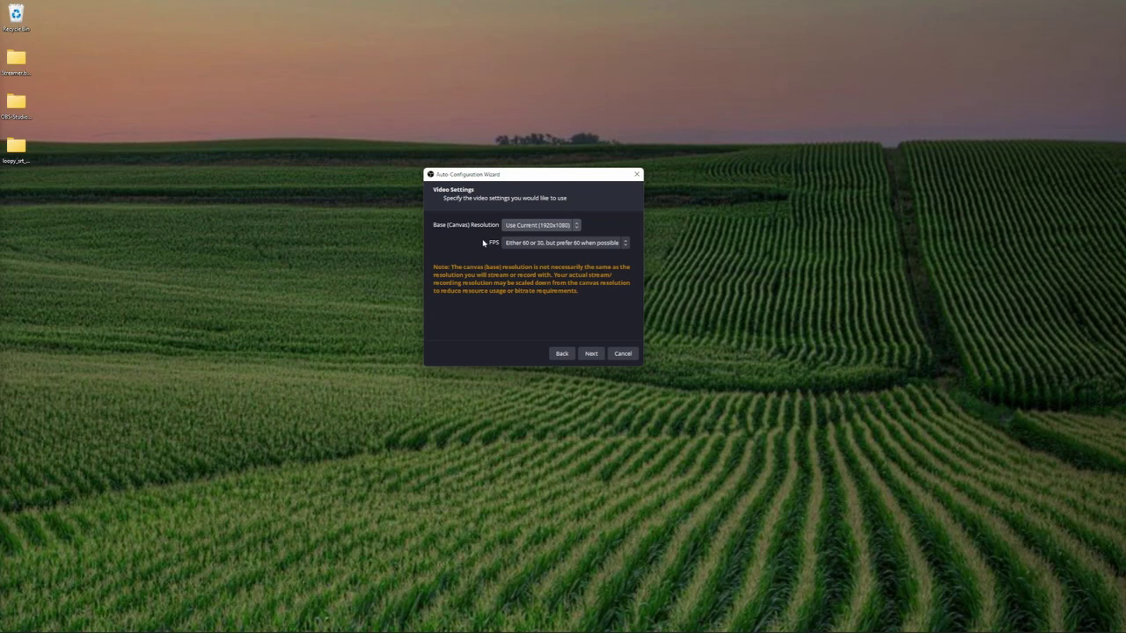
click(591, 353)
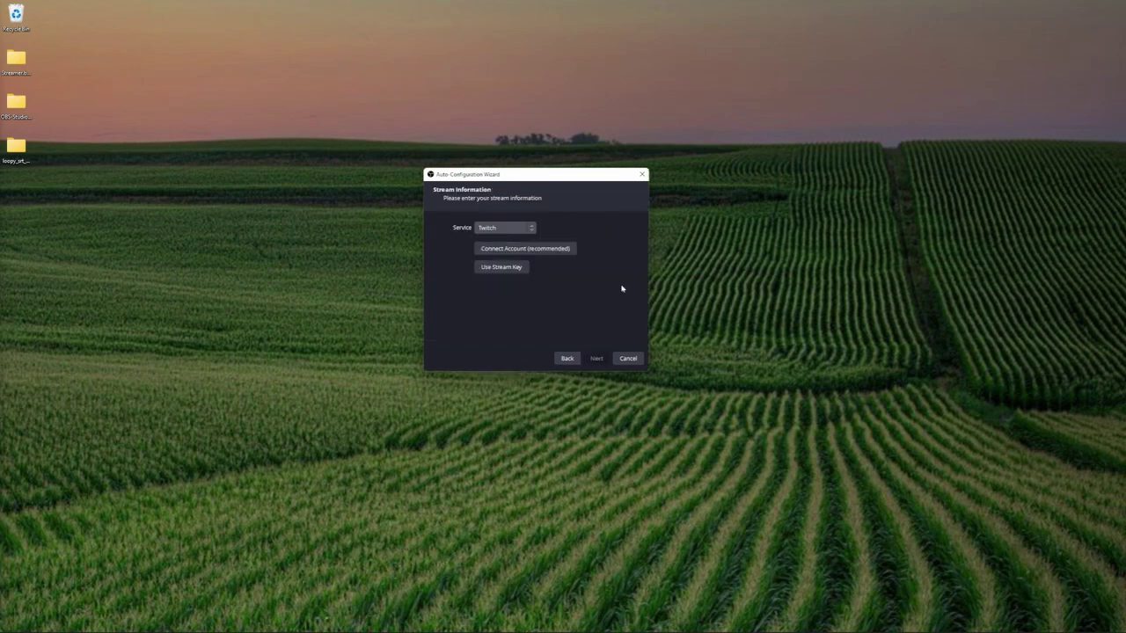
click(533, 249)
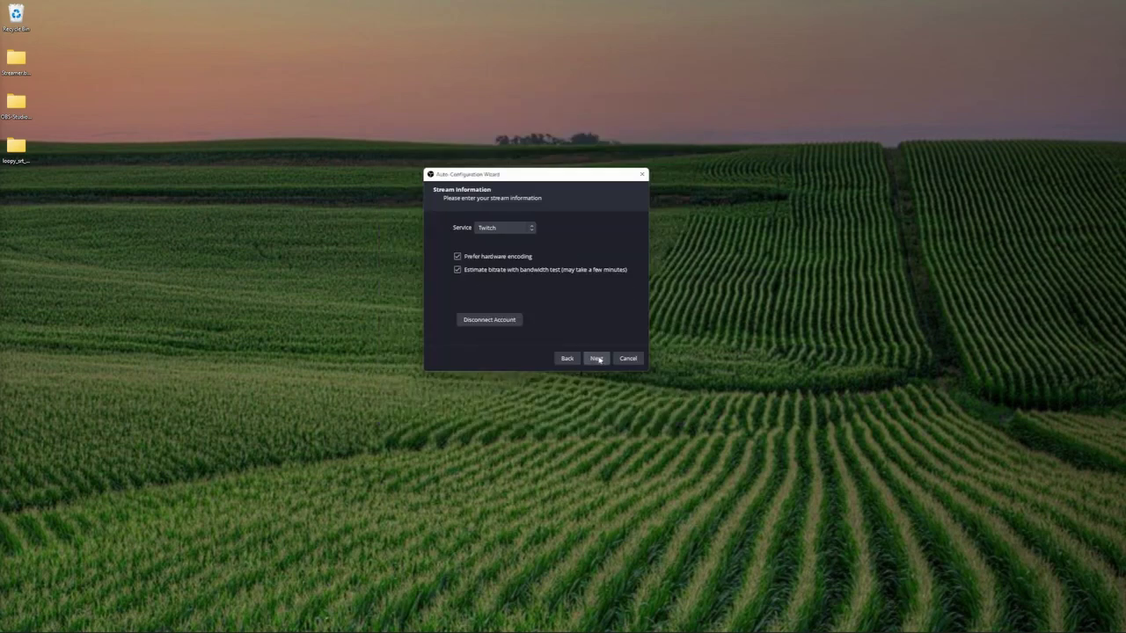
click(597, 358)
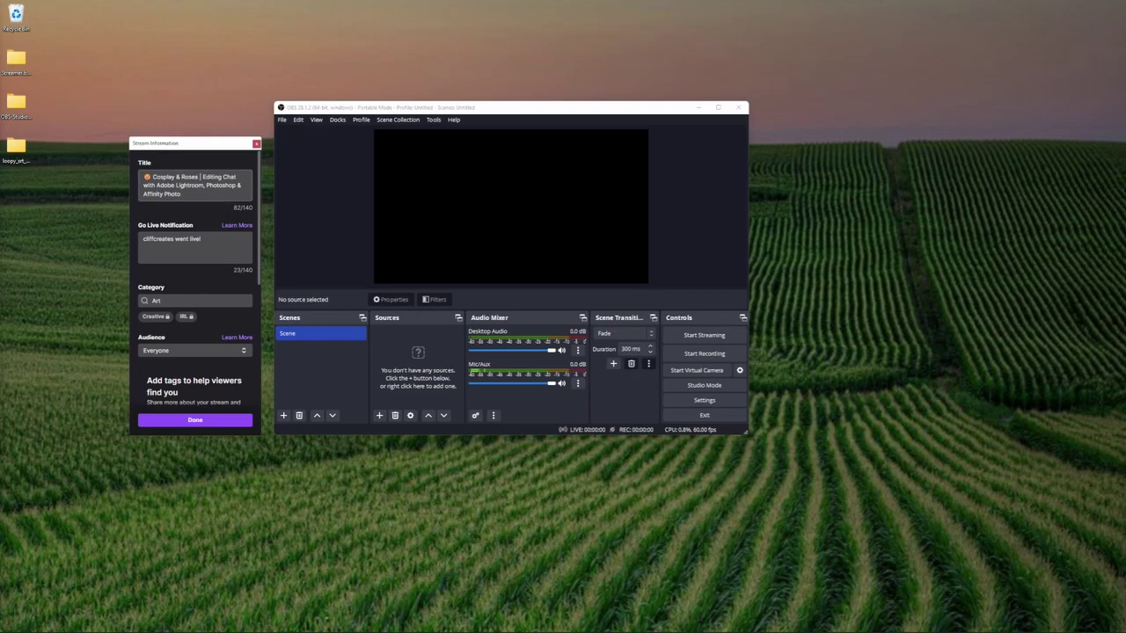
scroll(193, 264, down, 5)
click(196, 419)
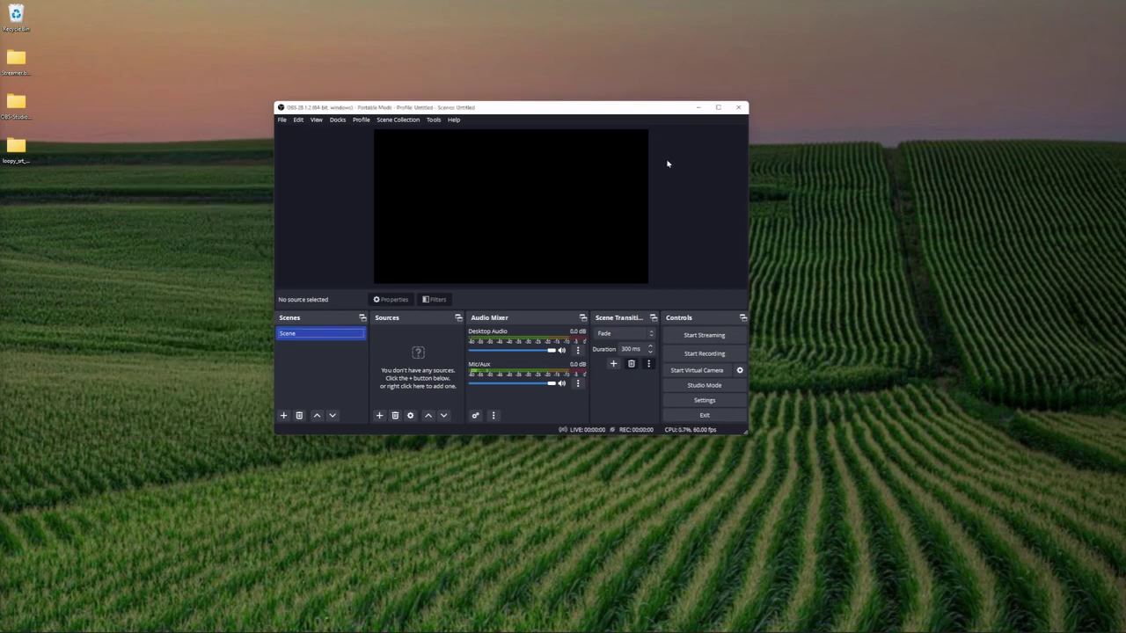
Fit the OBS window to the right half of the screen and rearrange its docks, with the Stats dock shown below Chat
key(super+Right)
drag(723, 352, 647, 475)
click(626, 18)
click(648, 144)
drag(748, 610, 919, 504)
drag(615, 613, 615, 387)
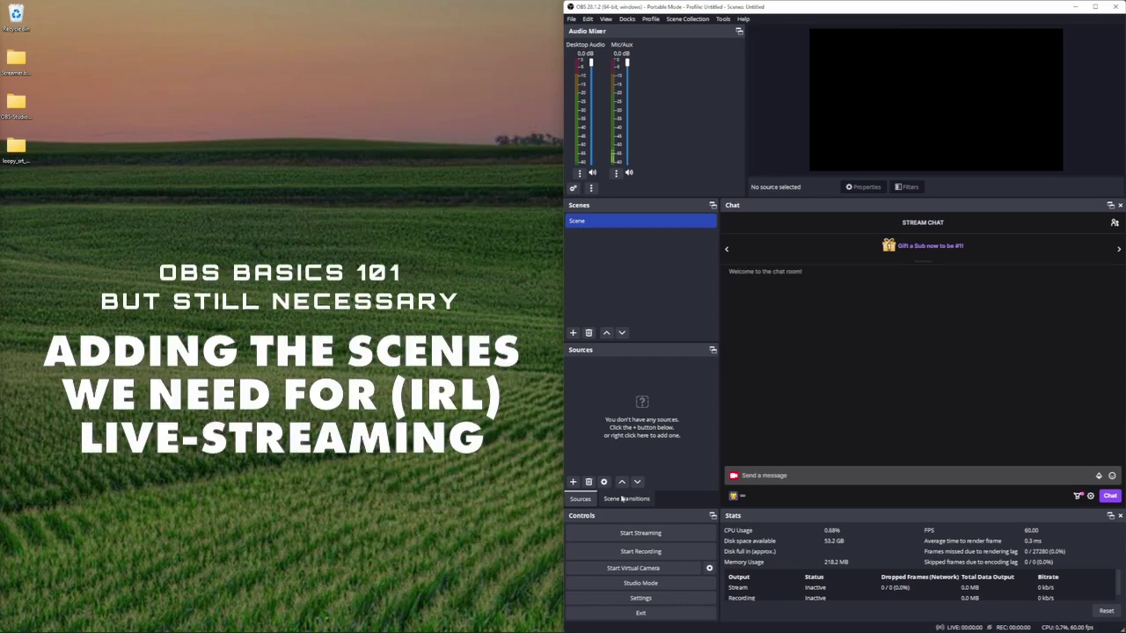
Rename the existing empty scene as "Starting Soon"
click(596, 223)
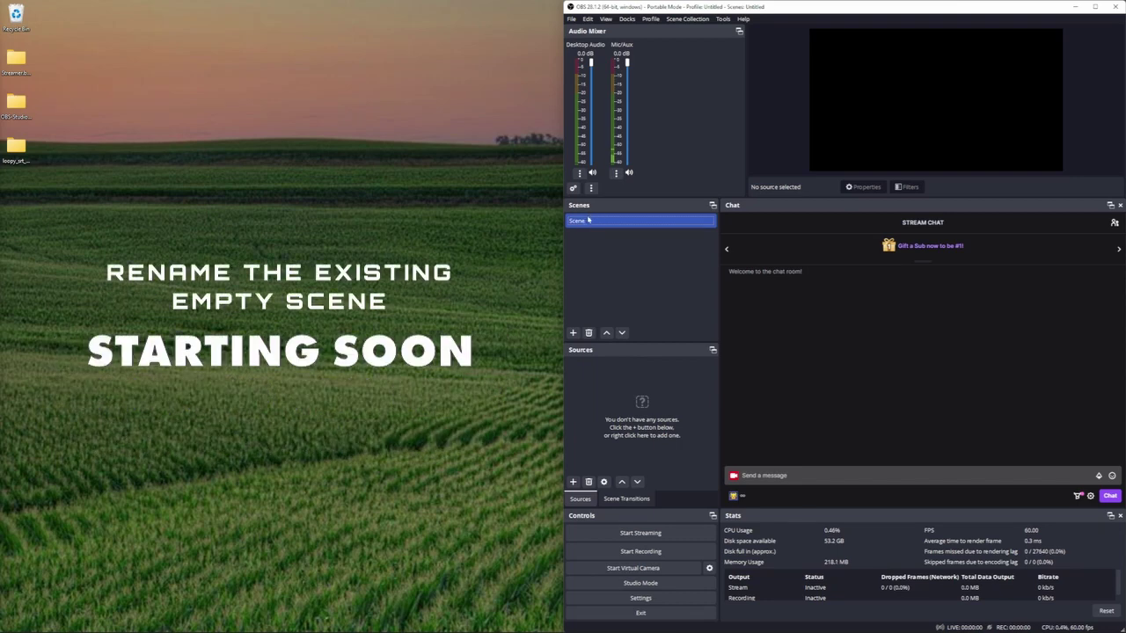
right_click(592, 220)
click(615, 299)
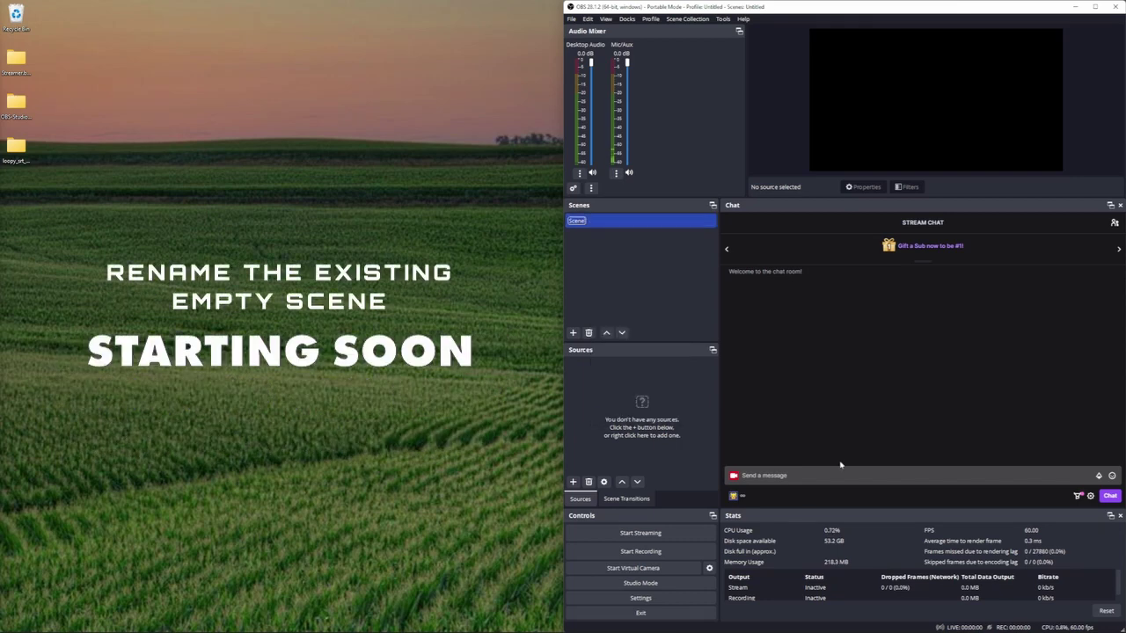
text(Starting Soon)
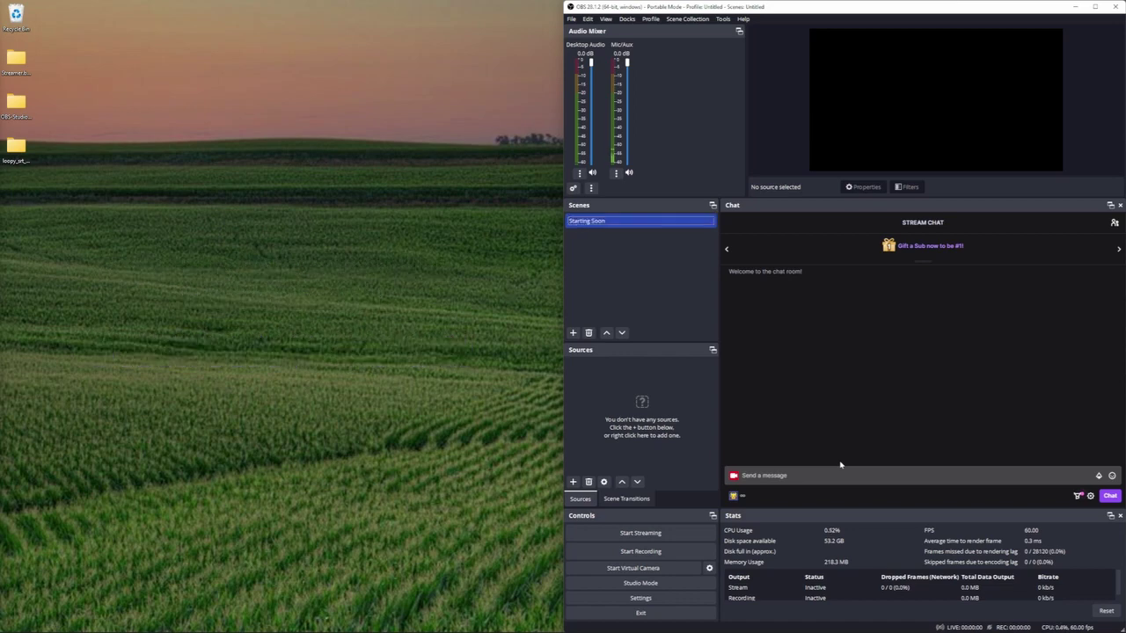
Add a new empty scene named "Webcam"
right_click(599, 255)
click(611, 260)
text(Webcam)
key(Return)
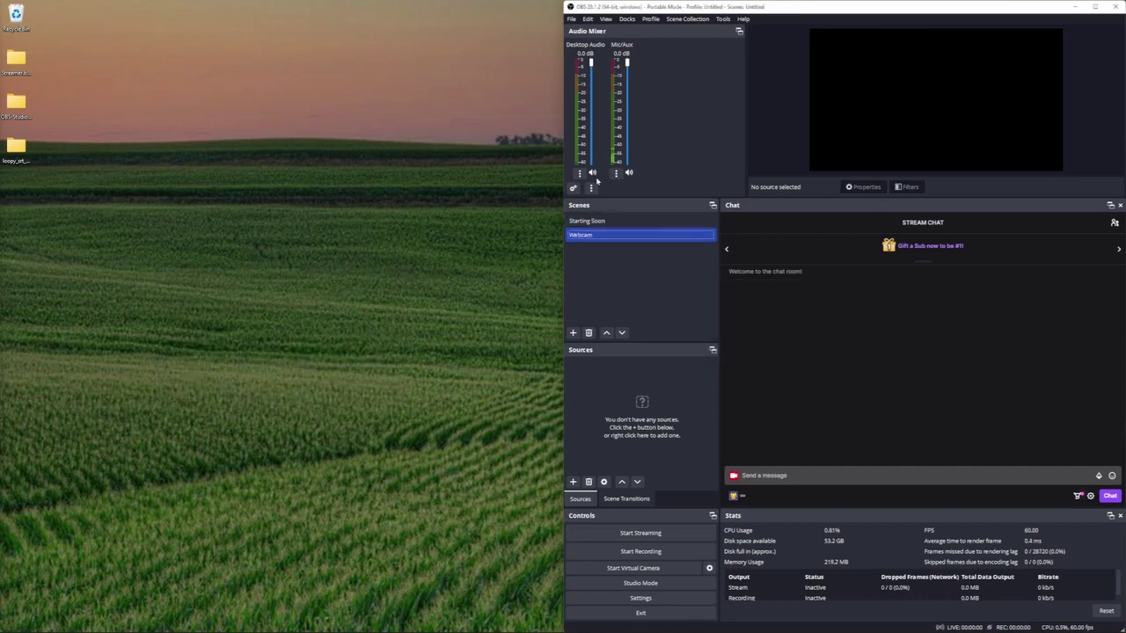
Add a new empty scene named "BRB"
right_click(596, 271)
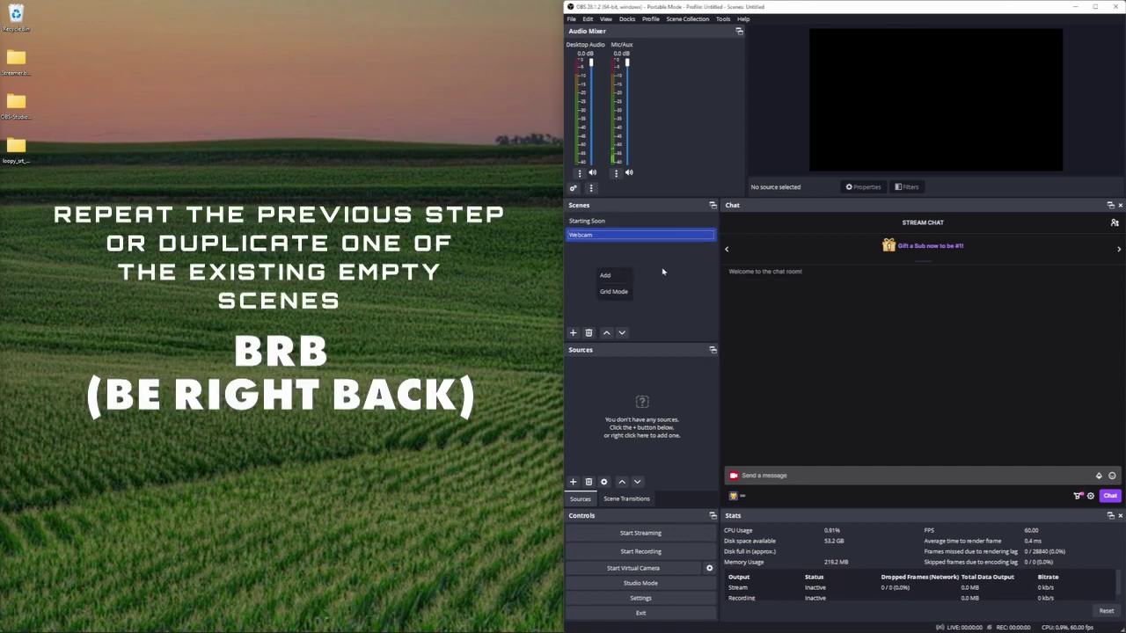
click(613, 275)
text(BRB)
key(Return)
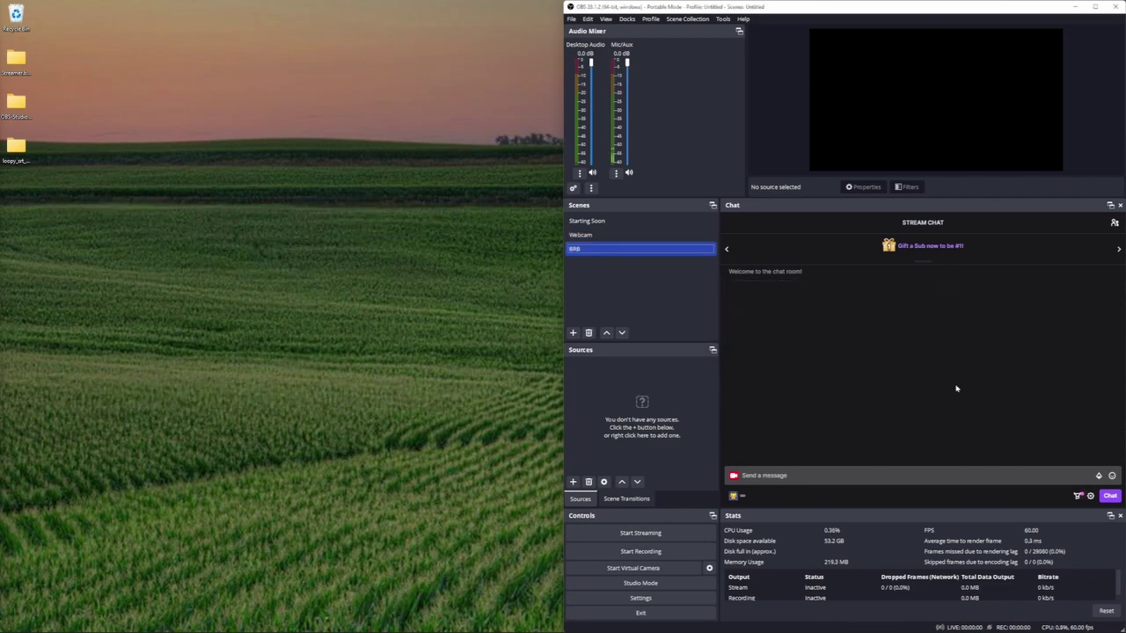
Add a new empty scene named "Ending Soon"
right_click(612, 285)
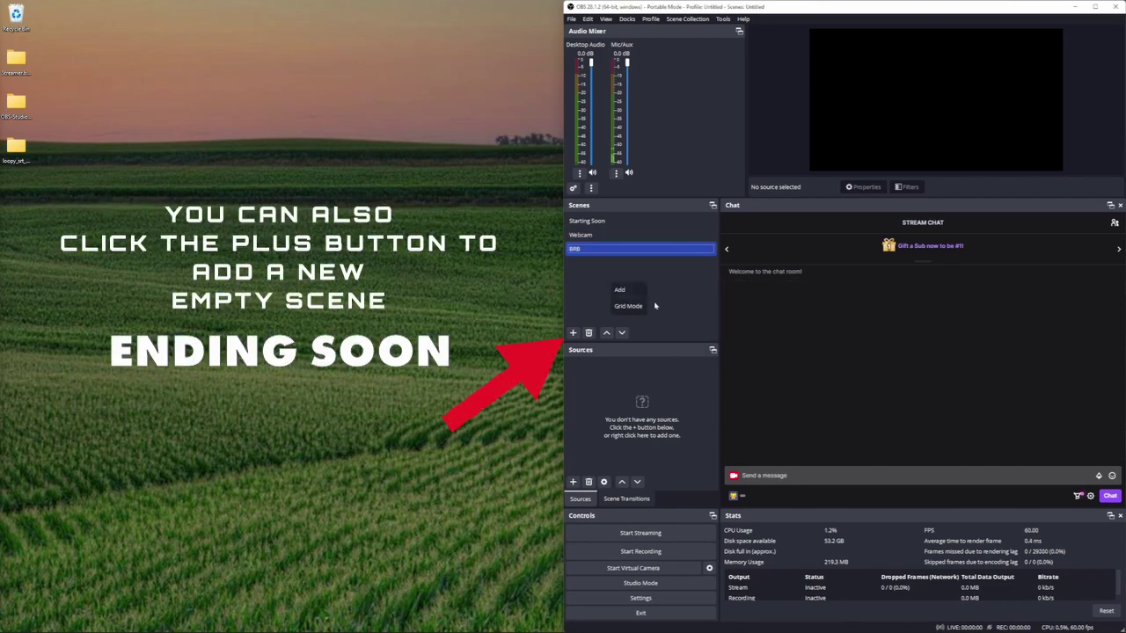
click(626, 290)
text(Ending Soon)
key(Return)
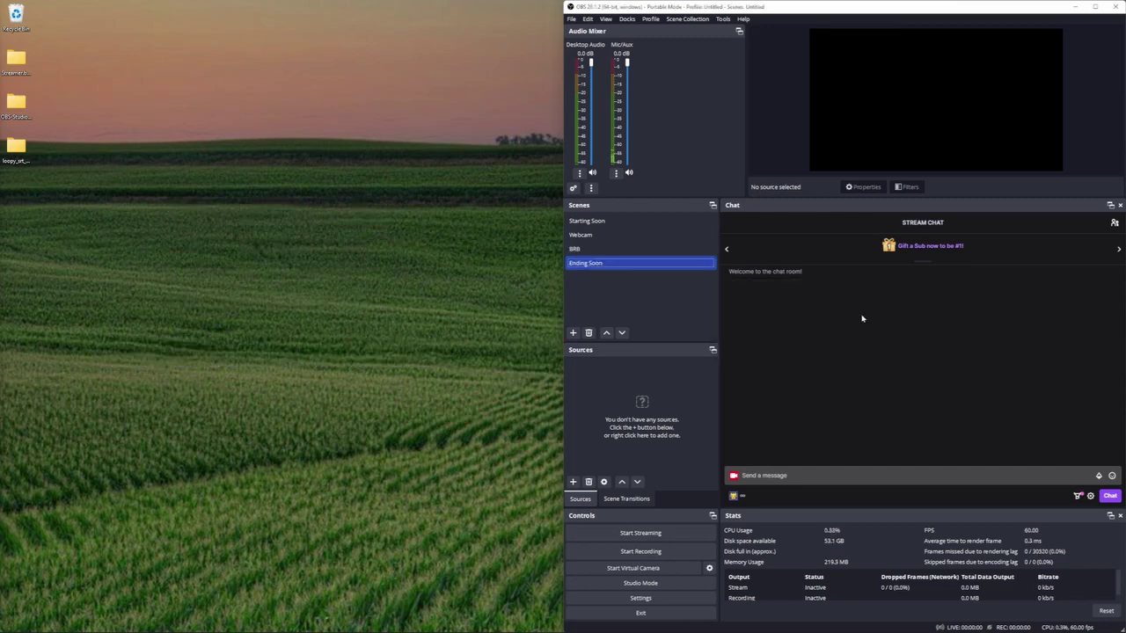
Add a Text (GDI+) source named "SS - Starting Soon Txt" to the Starting Soon scene
click(584, 222)
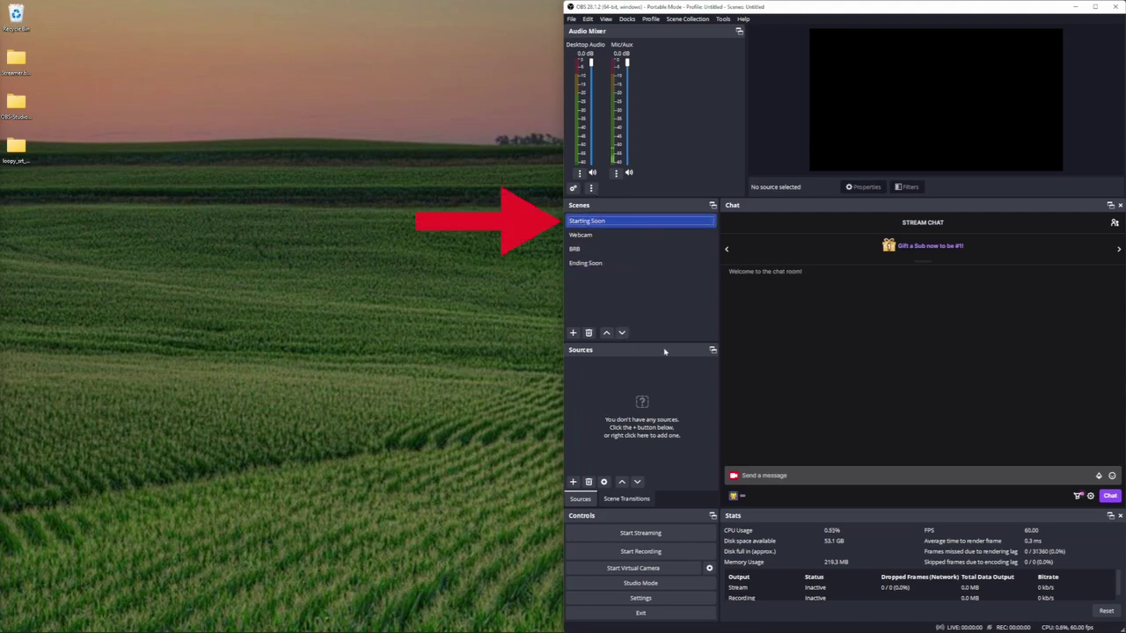
right_click(600, 374)
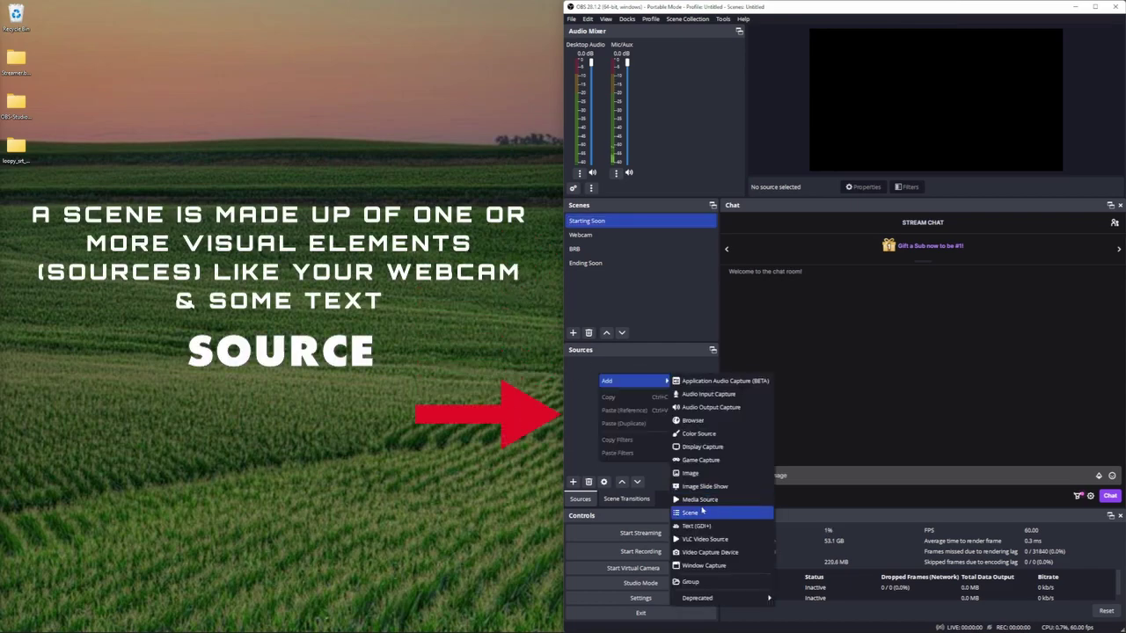
mouse_move(665, 385)
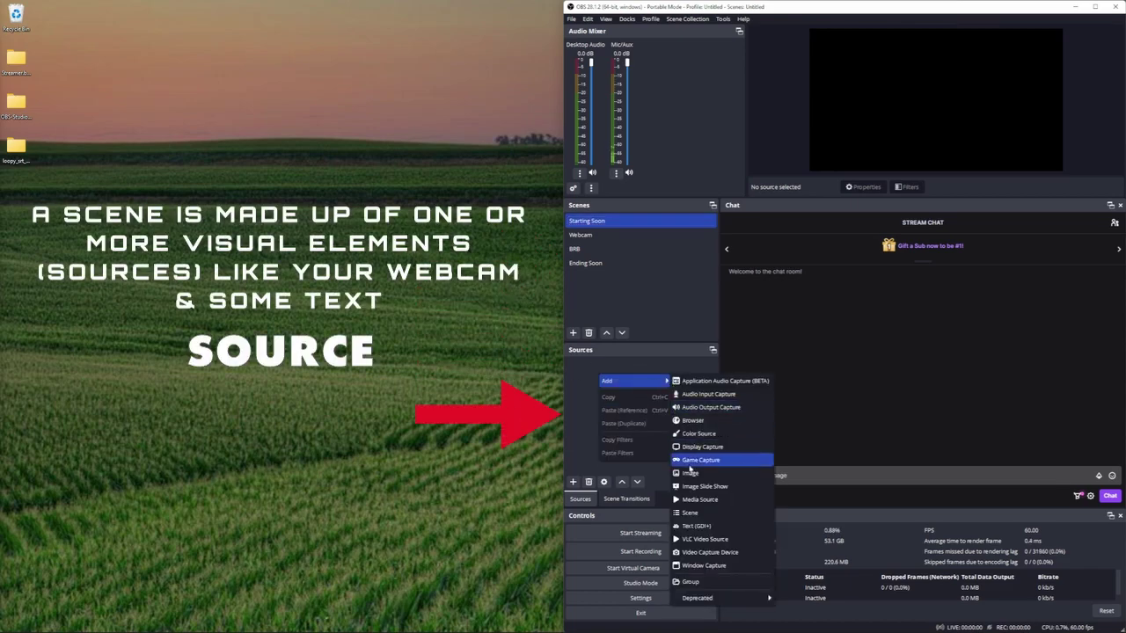
click(692, 531)
text(Star)
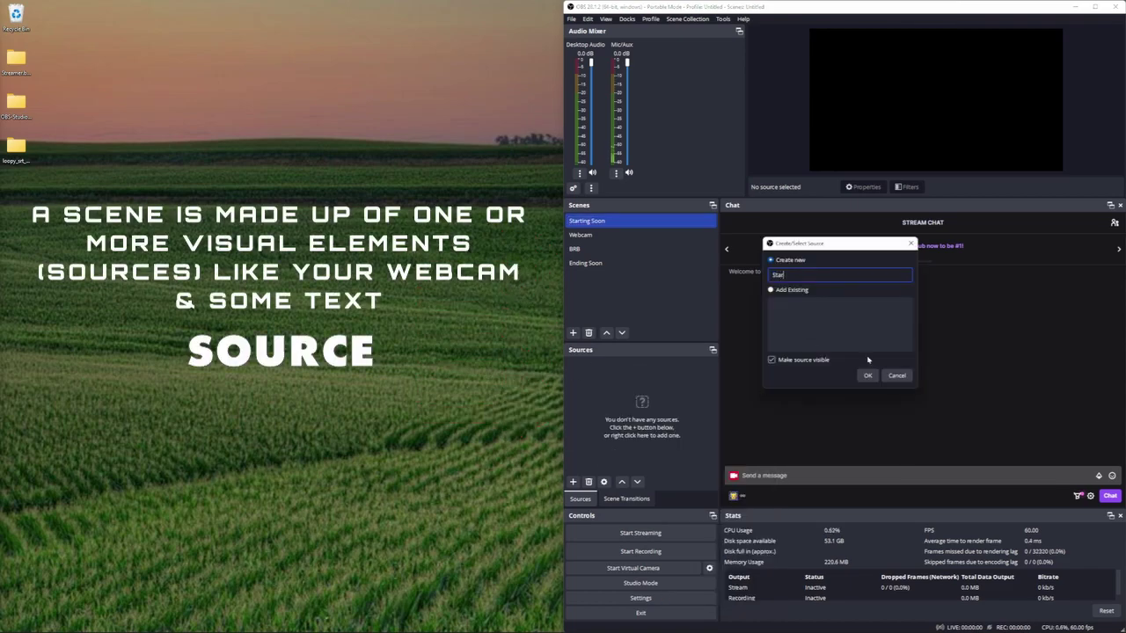
text(ting Soon Txt)
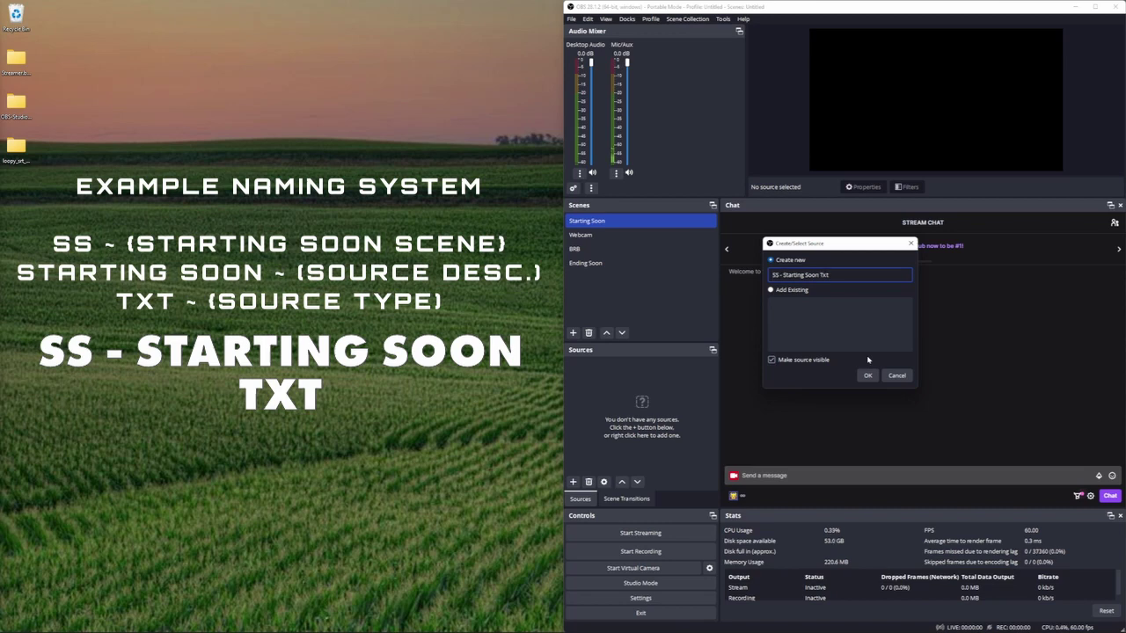
click(867, 374)
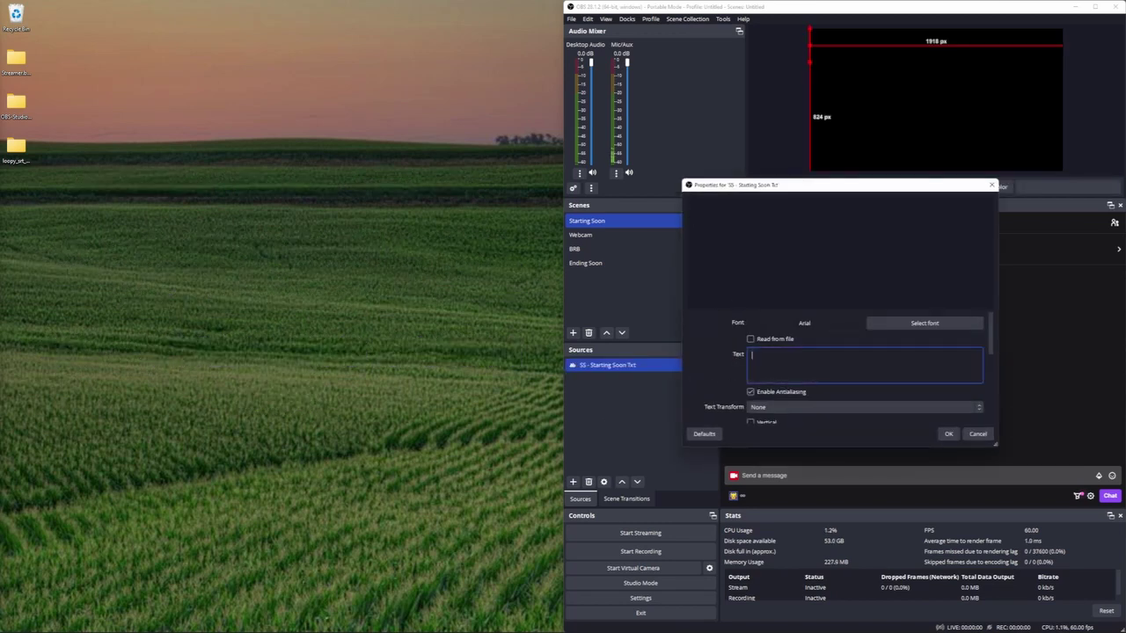
Set the text of the SS - Starting Soon Txt source to "Starting Soon" and accept its properties
text(S)
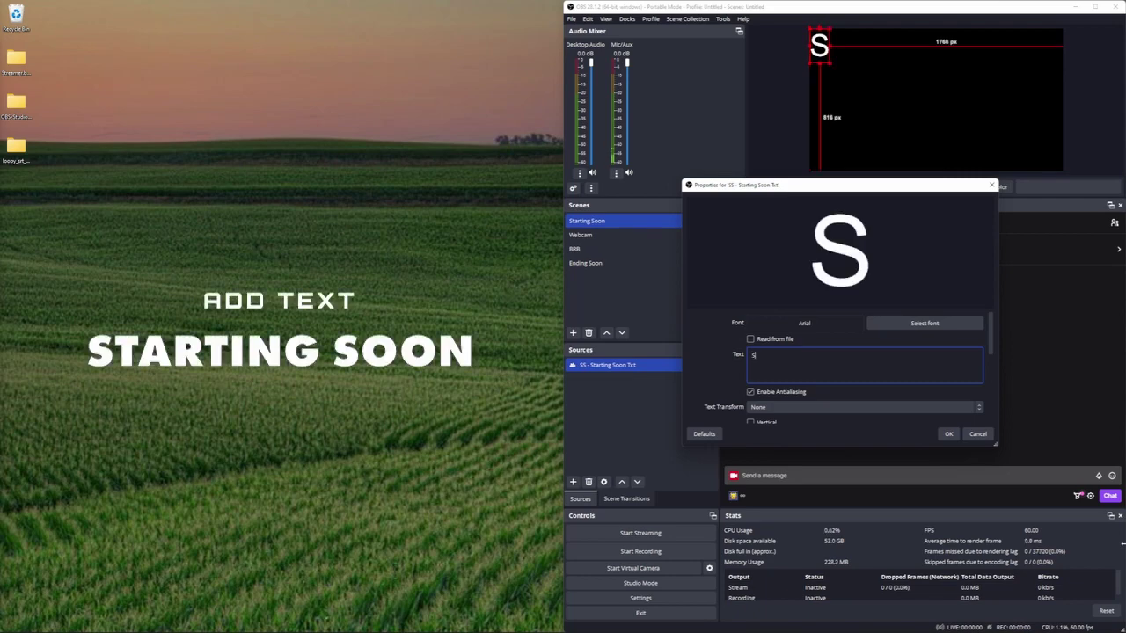
text(tarting Soon)
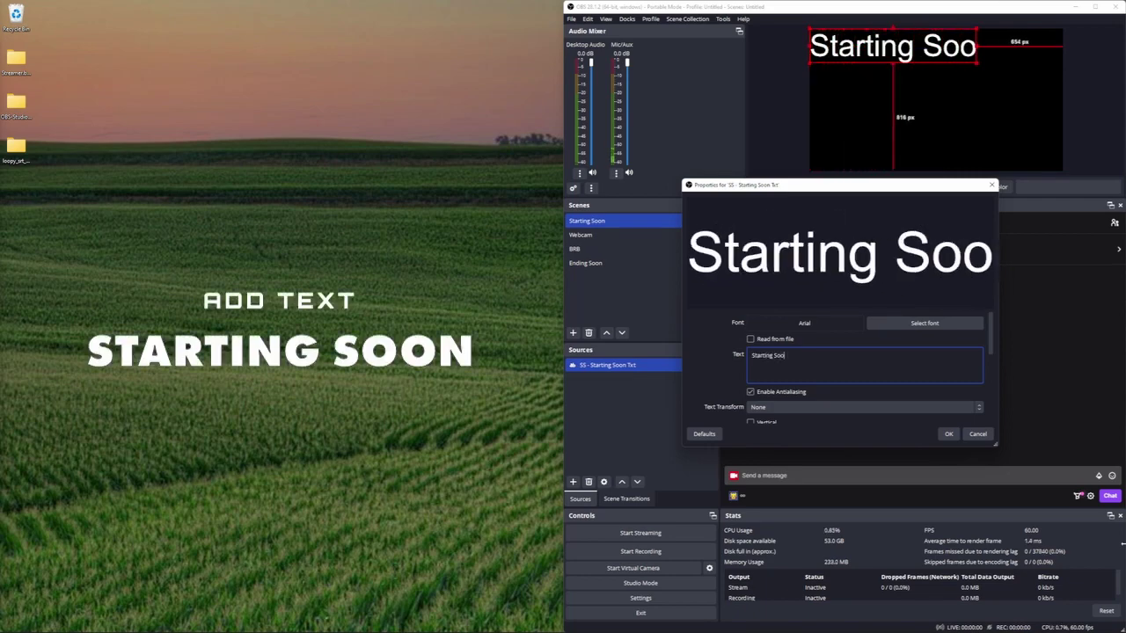
scroll(861, 379, down, 5)
click(949, 435)
Center the Starting Soon text source to the screen and lock it against accidental changes
right_click(851, 55)
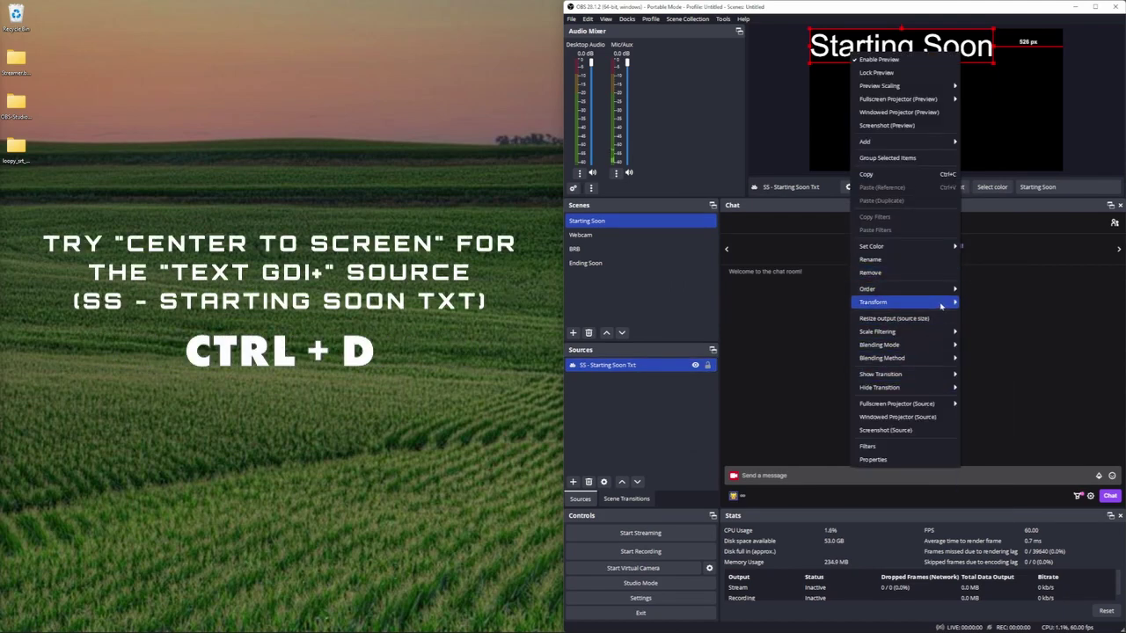
mouse_move(946, 302)
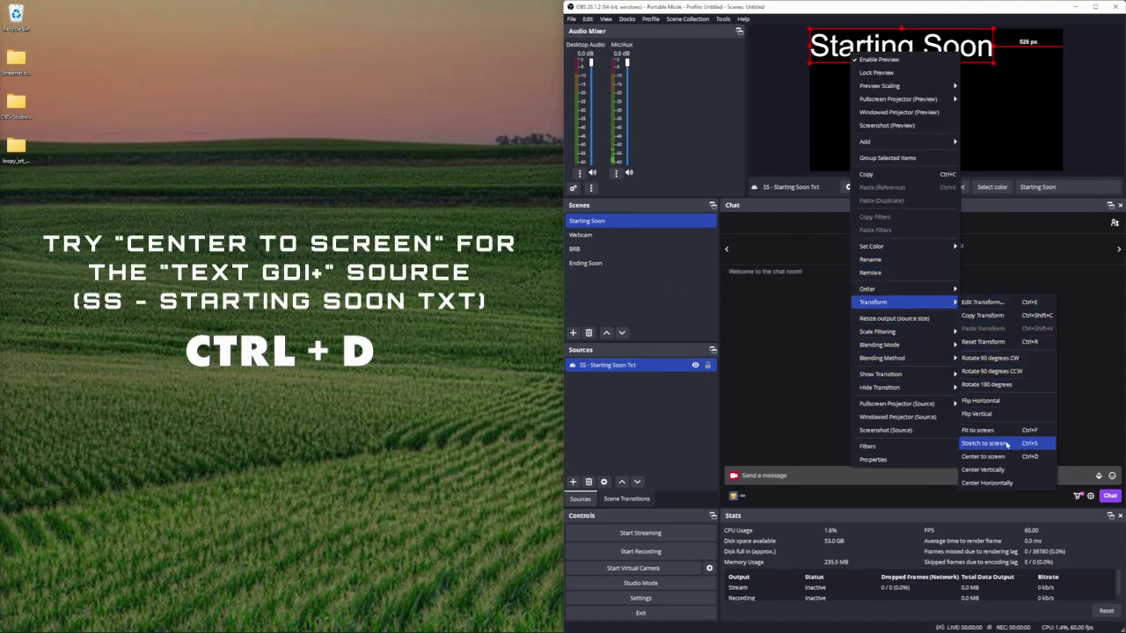
click(982, 456)
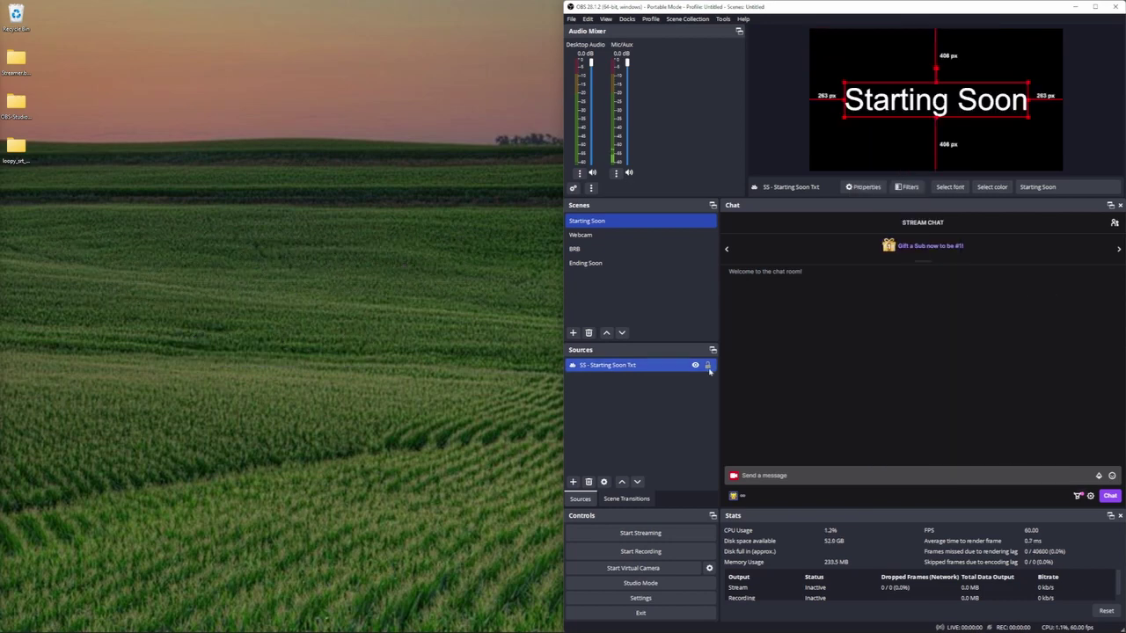
click(707, 365)
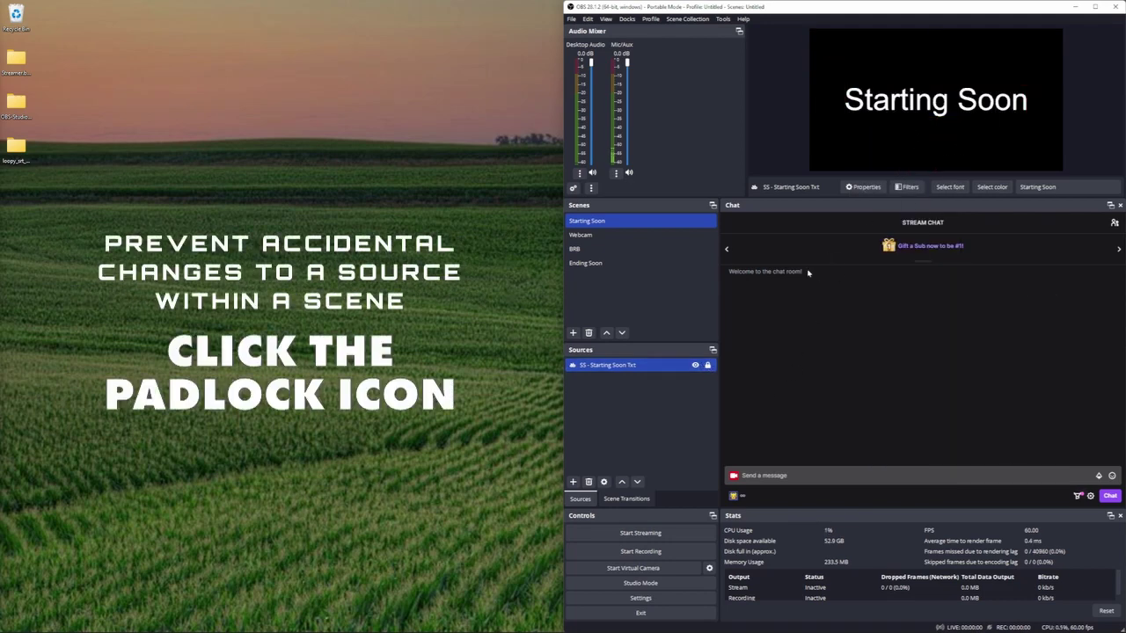
Undo the latest changes to the Starting Soon text source and redo them
key(ctrl+z)
key(ctrl+z)
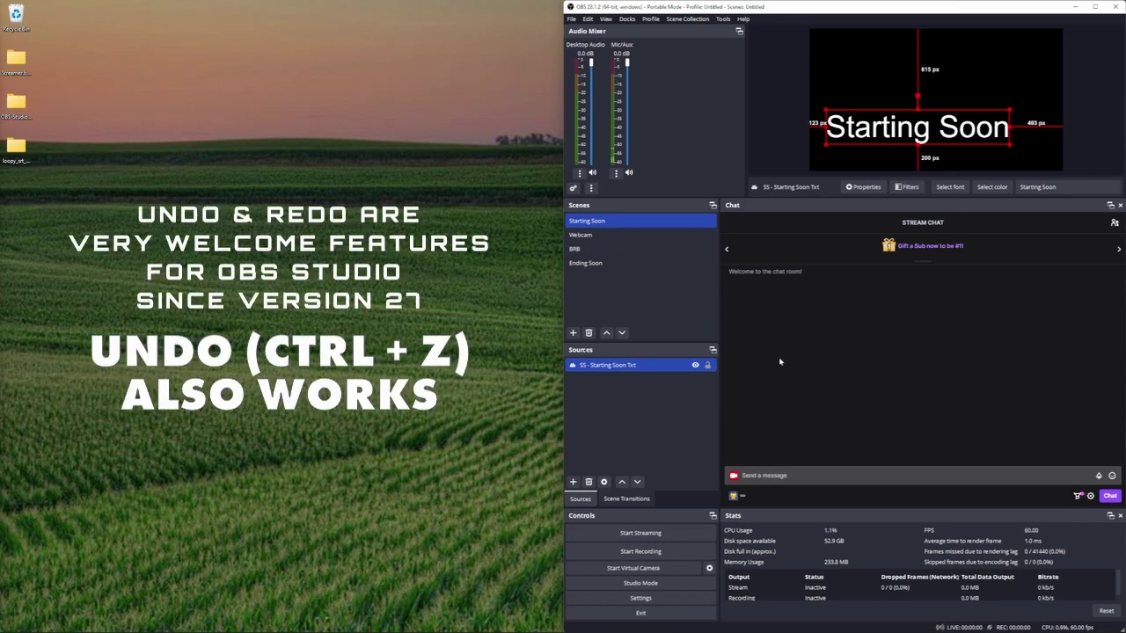
key(ctrl+y)
key(ctrl+y)
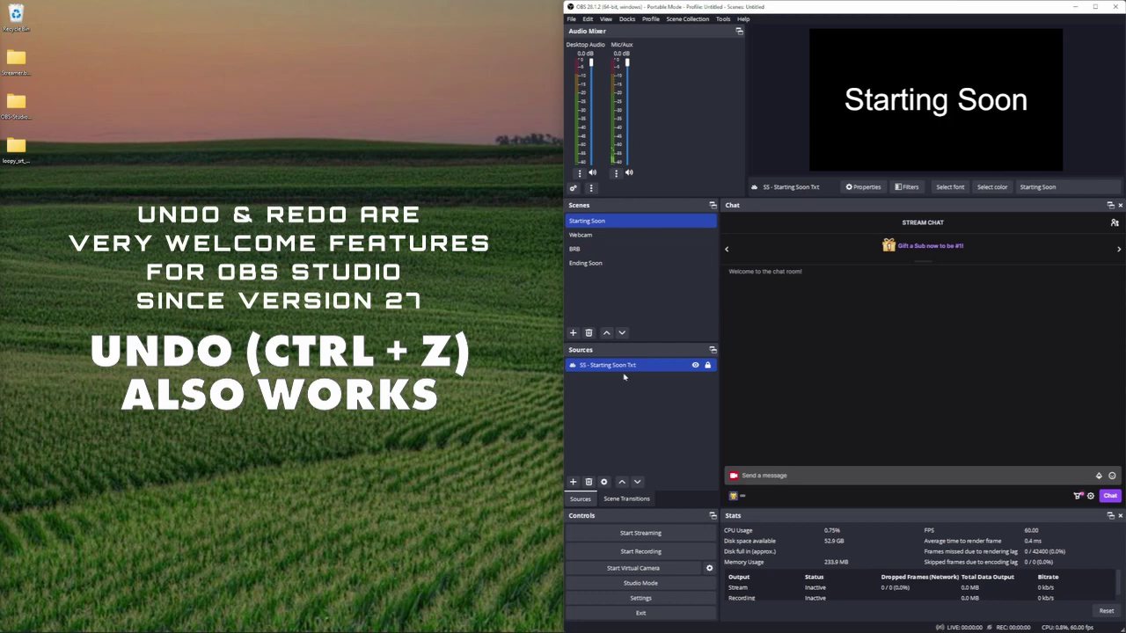
Copy the SS - Starting Soon Txt source and paste it as a duplicate into the BRB scene
right_click(623, 365)
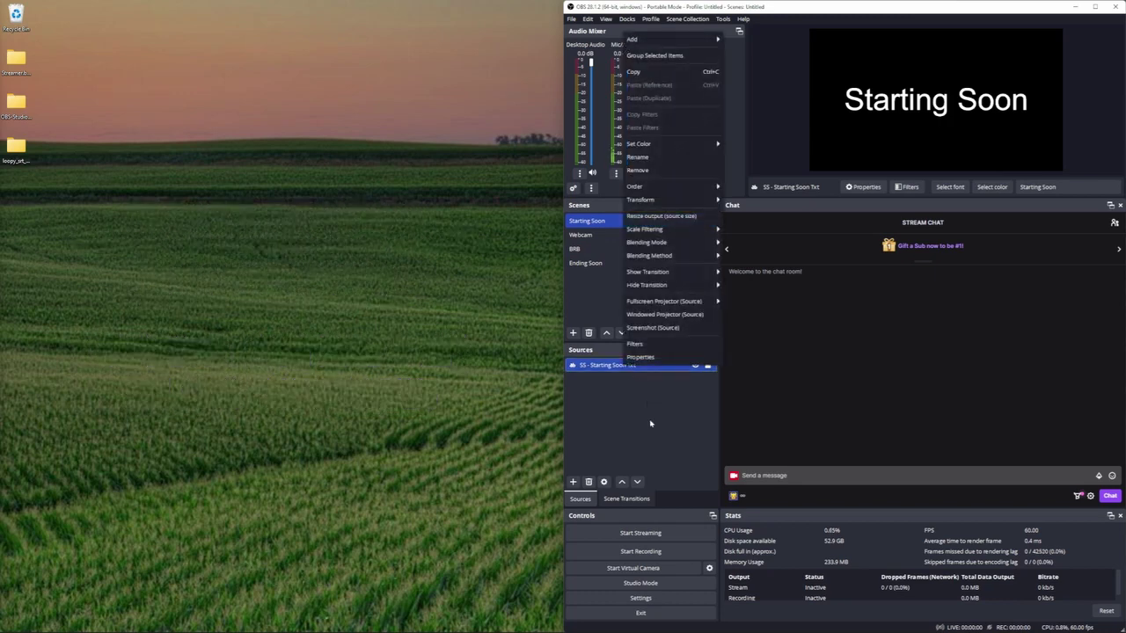
click(637, 71)
click(598, 249)
right_click(619, 381)
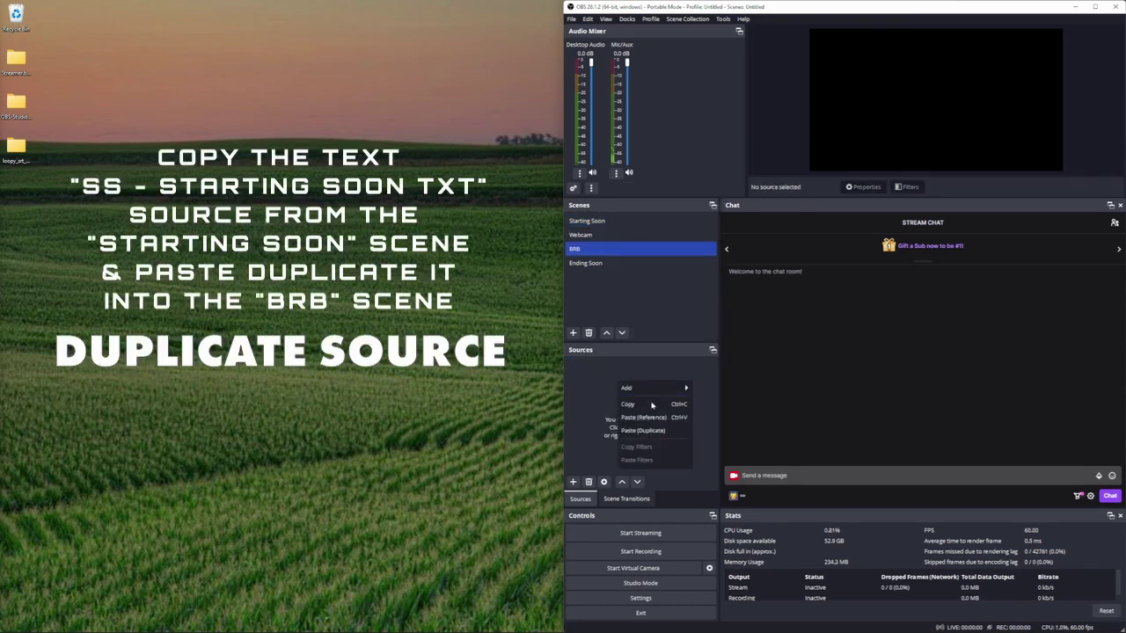
click(645, 430)
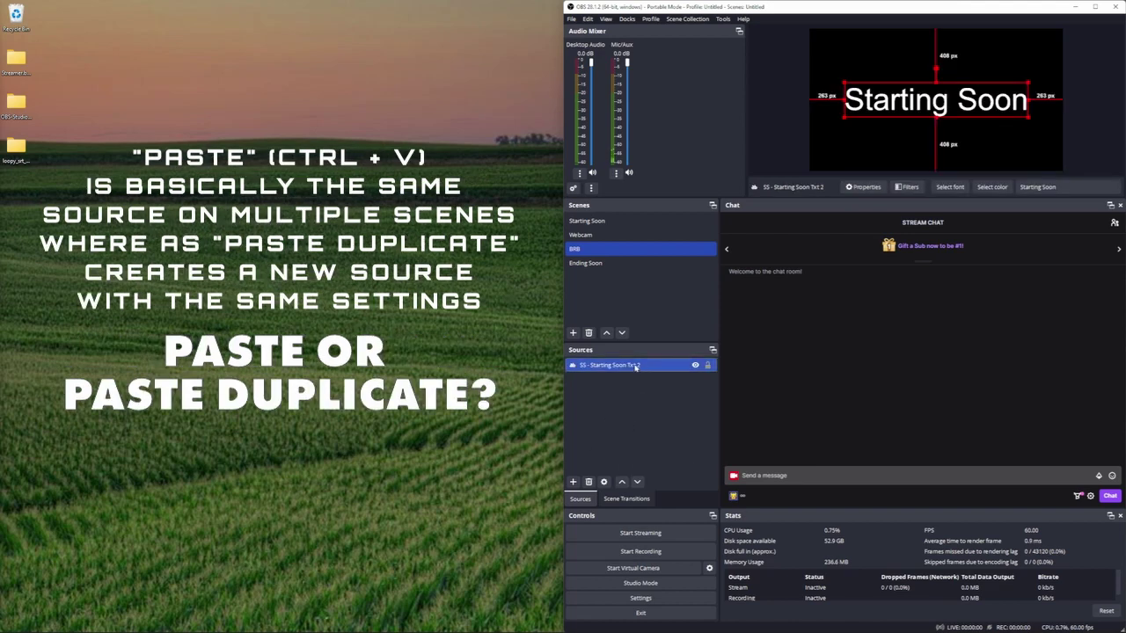
Rename the duplicated source in the BRB scene to "BB - Brb Txt" and set its text to "BRB Reconnecting"
key(F2)
text(BB - Brb Txt)
key(Return)
double_click(629, 365)
triple_click(817, 355)
text(BRB)
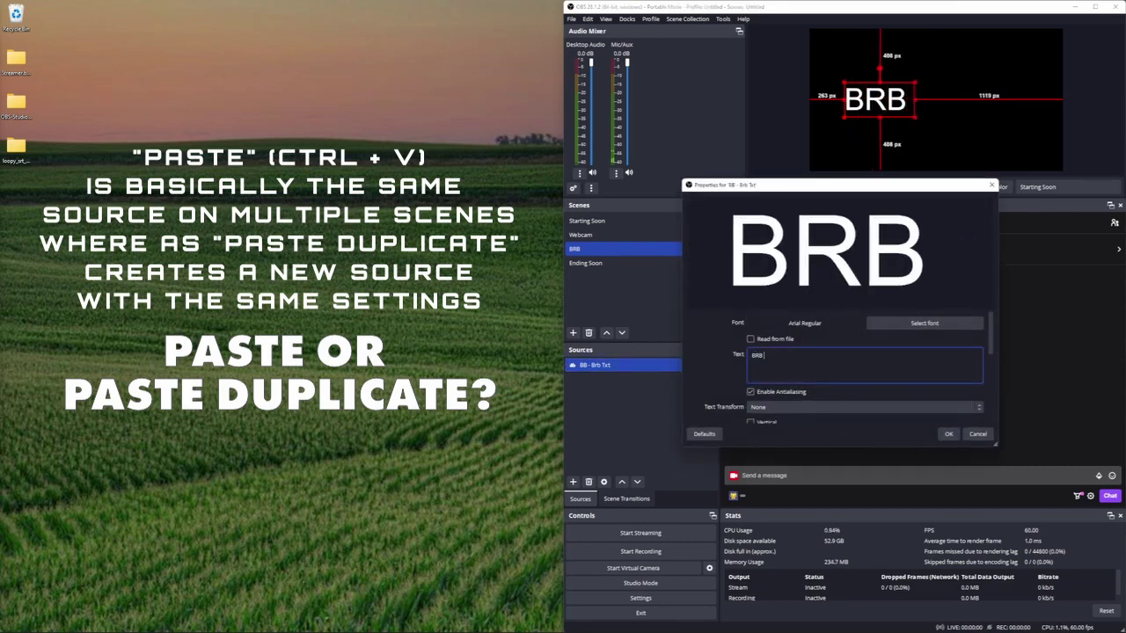
text(Reconnecting)
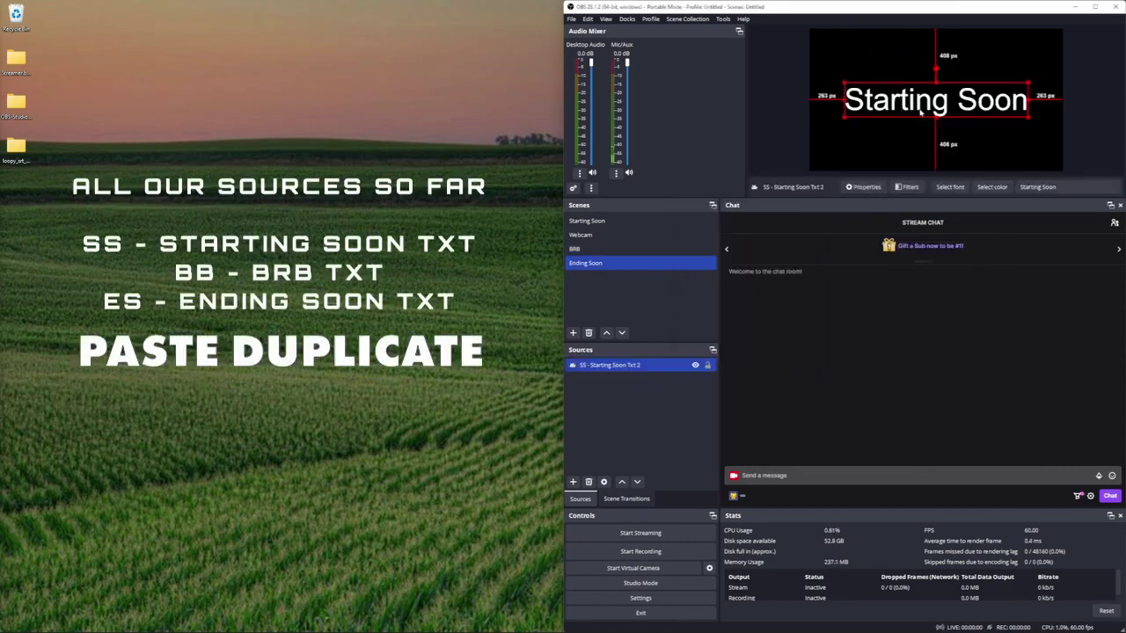
Paste a duplicate of the text source into the Ending Soon scene, naming it "ES - Ending Soon Txt" with the text "Ending Soon"
text(ES - En)
text(ding Soon Txt)
key(Return)
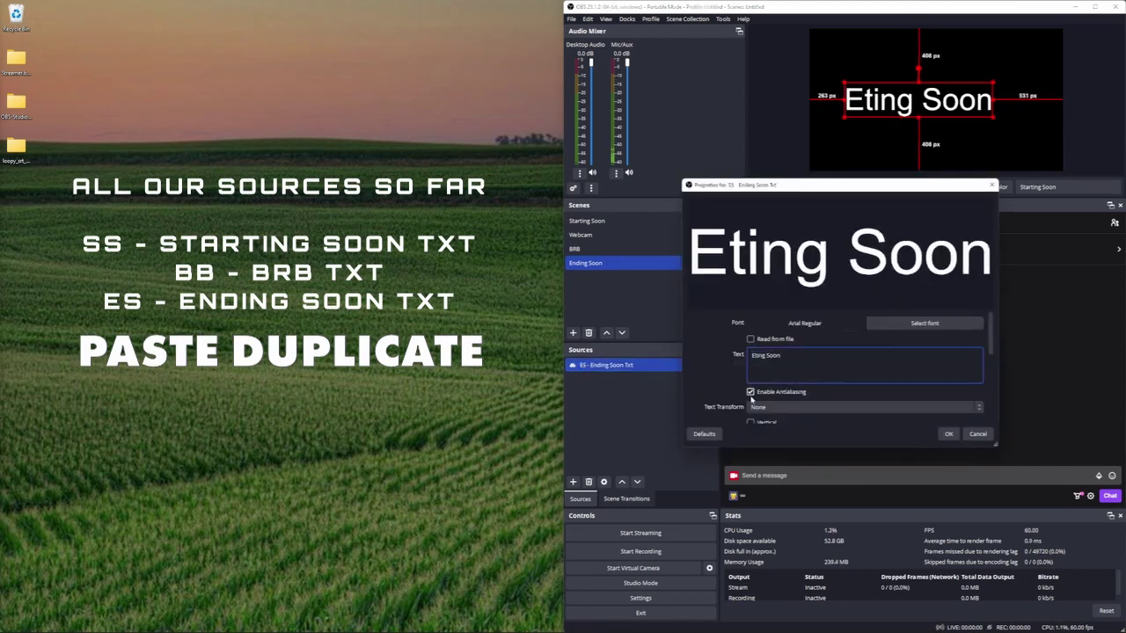
right_click(634, 380)
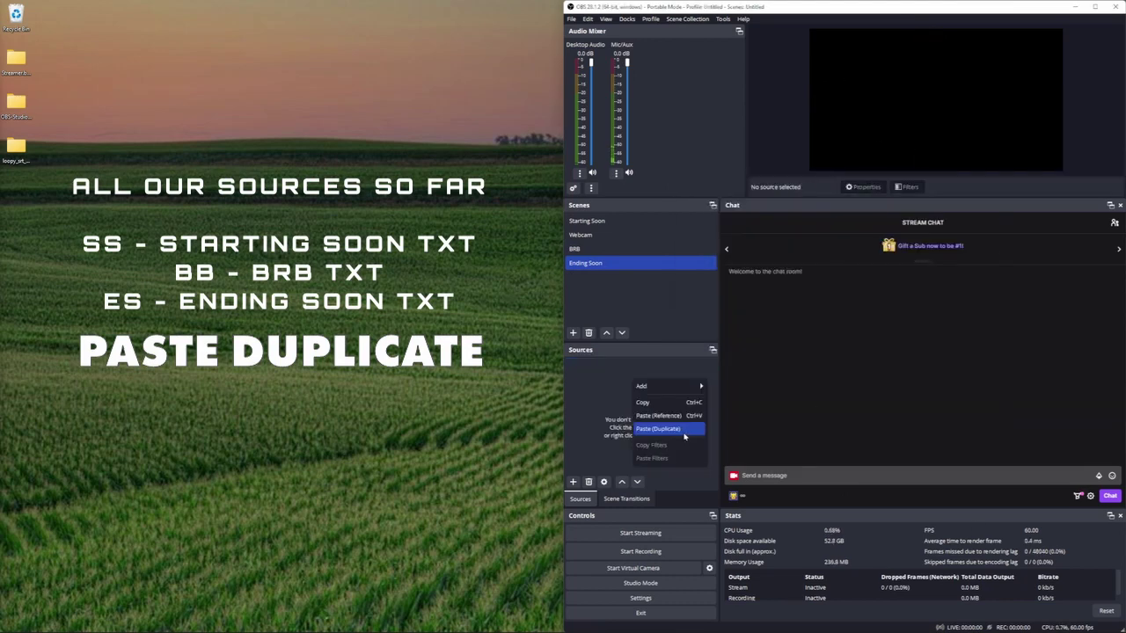
click(684, 434)
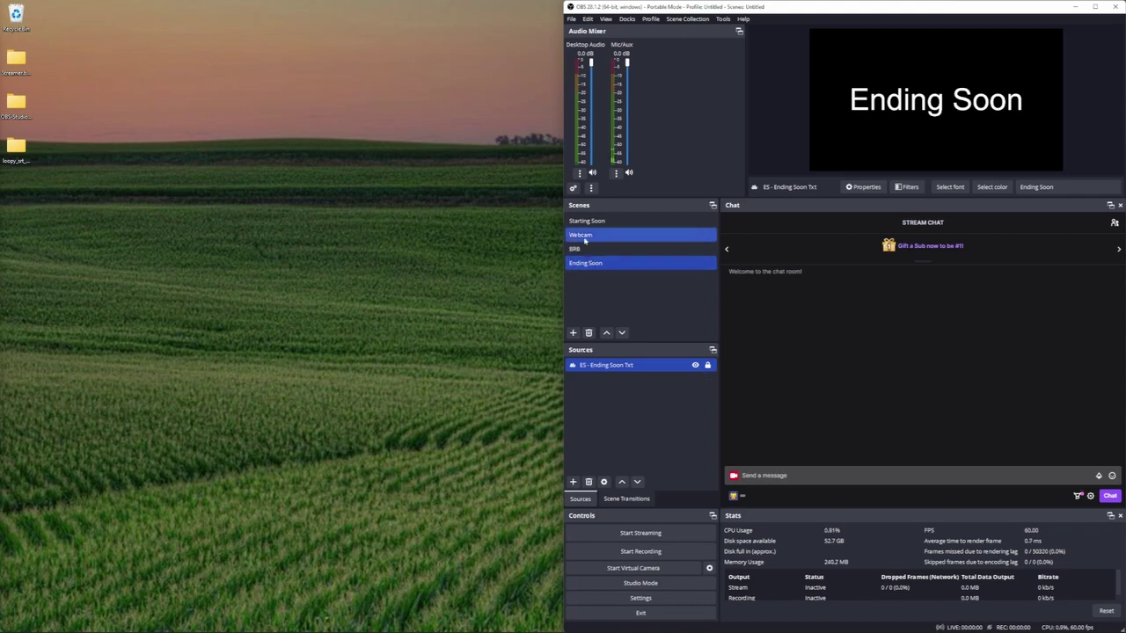
Review the Starting Soon, BRB and Ending Soon scenes in the preview
click(586, 221)
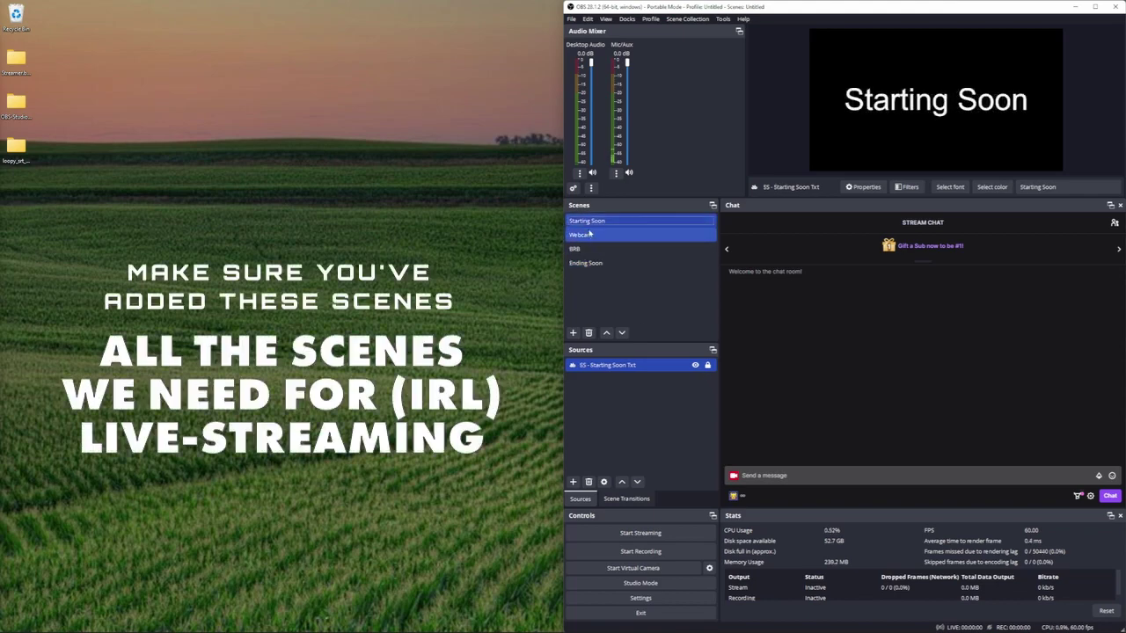
click(578, 250)
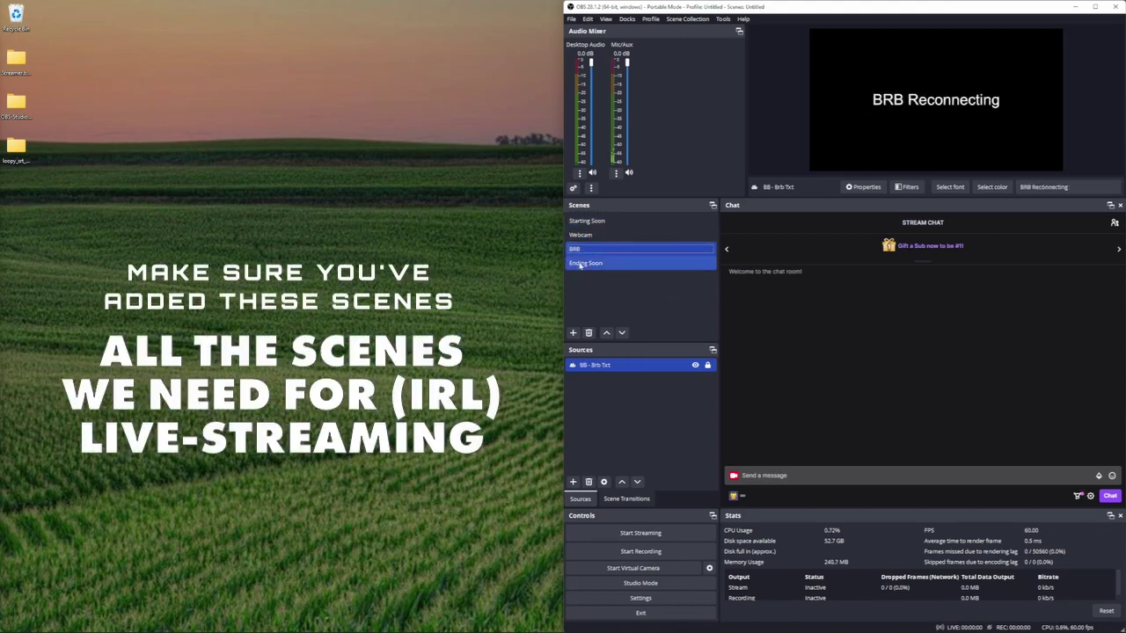
click(581, 263)
Add a Video Capture Device source named "WC - A5100" to the Webcam scene, using the Game Capture HD60 S+ device
click(581, 235)
right_click(661, 372)
mouse_move(695, 377)
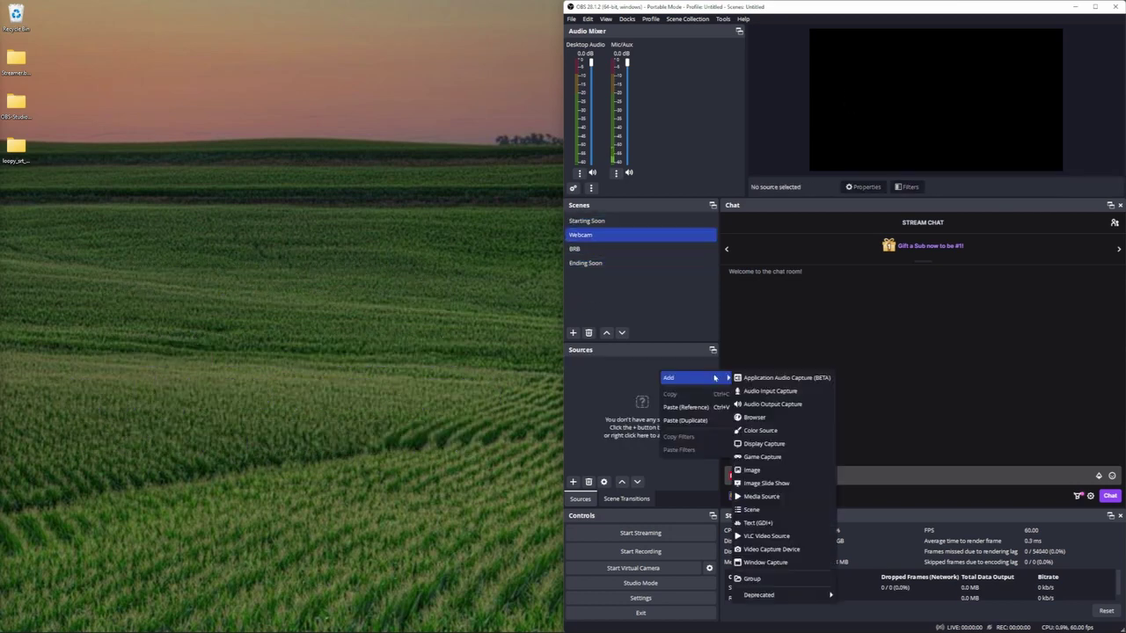
click(793, 551)
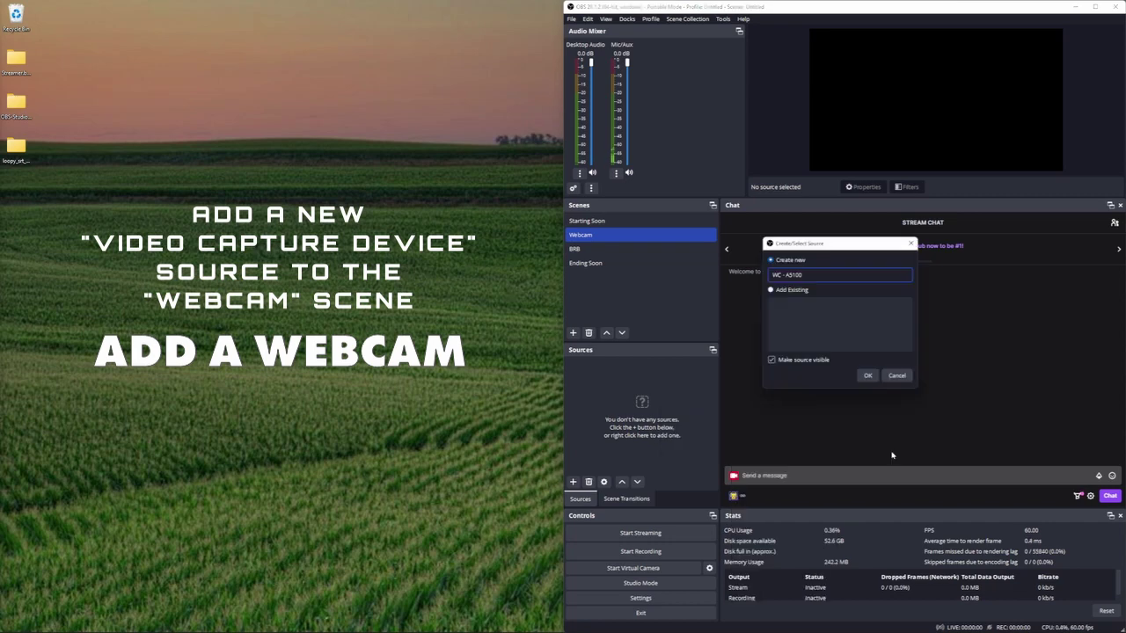
click(867, 375)
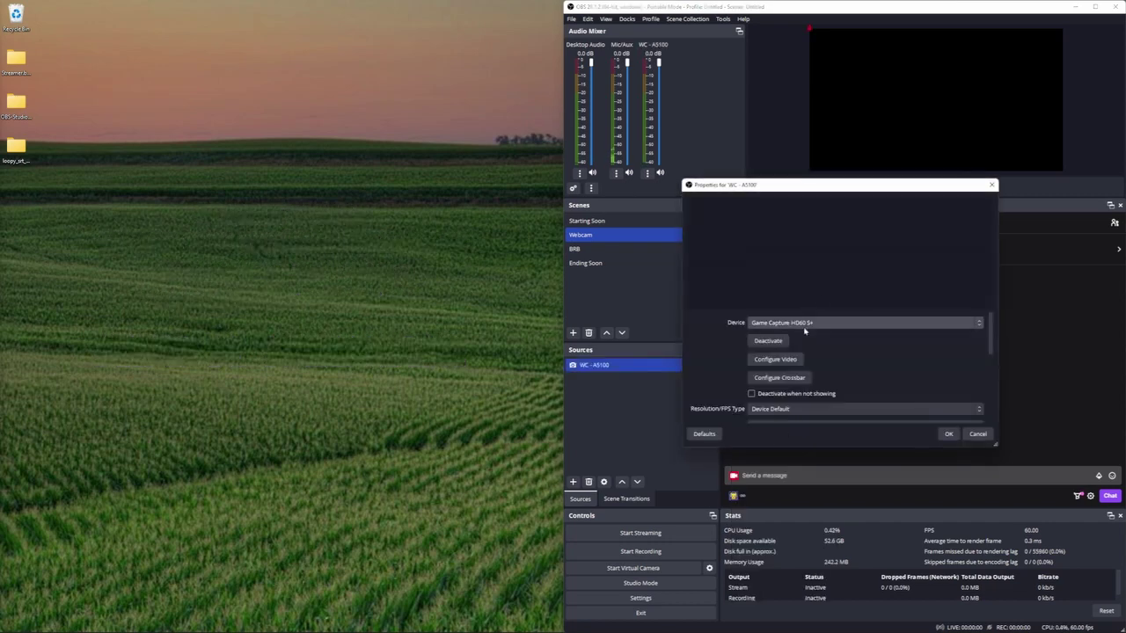
scroll(825, 323, down, 3)
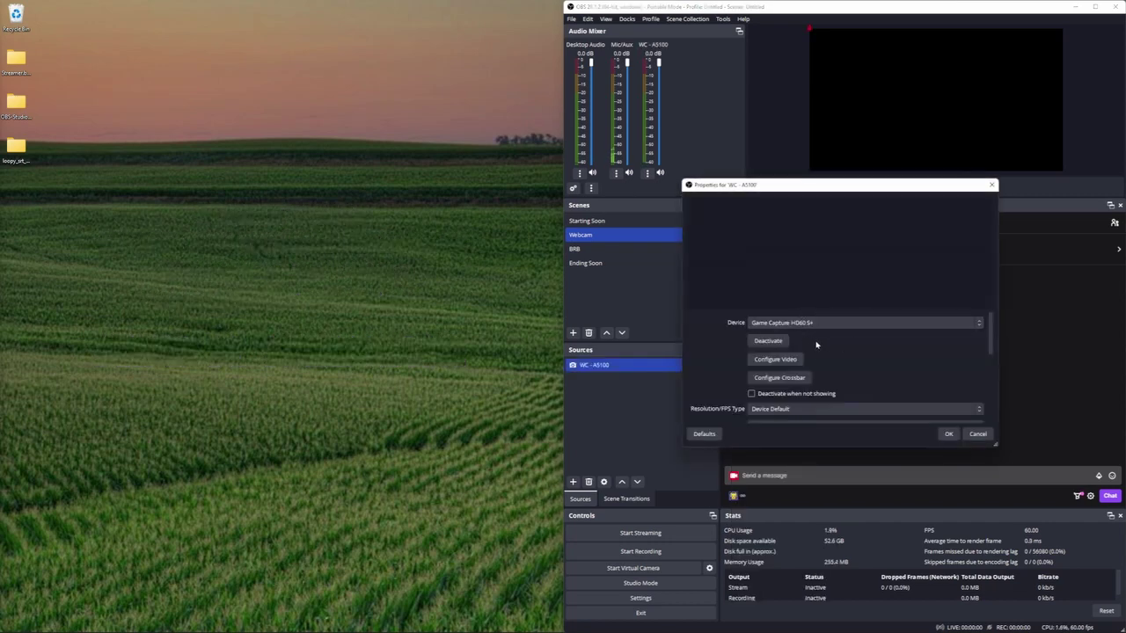
click(948, 434)
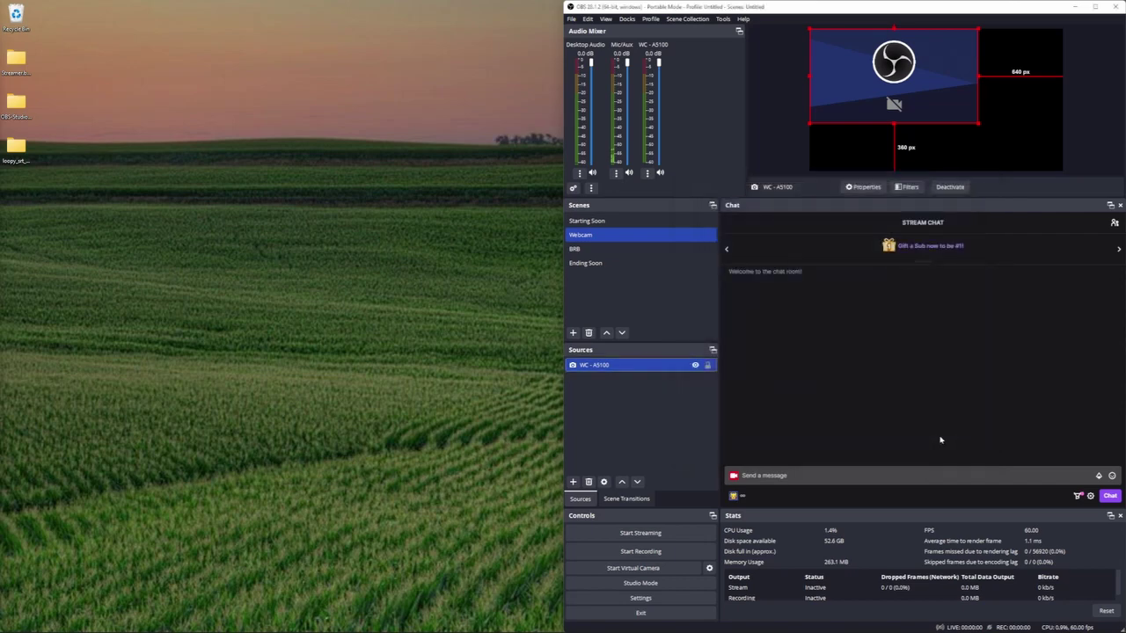
Fit the WC - A5100 source to the screen, leaving it locked and hidden
right_click(877, 65)
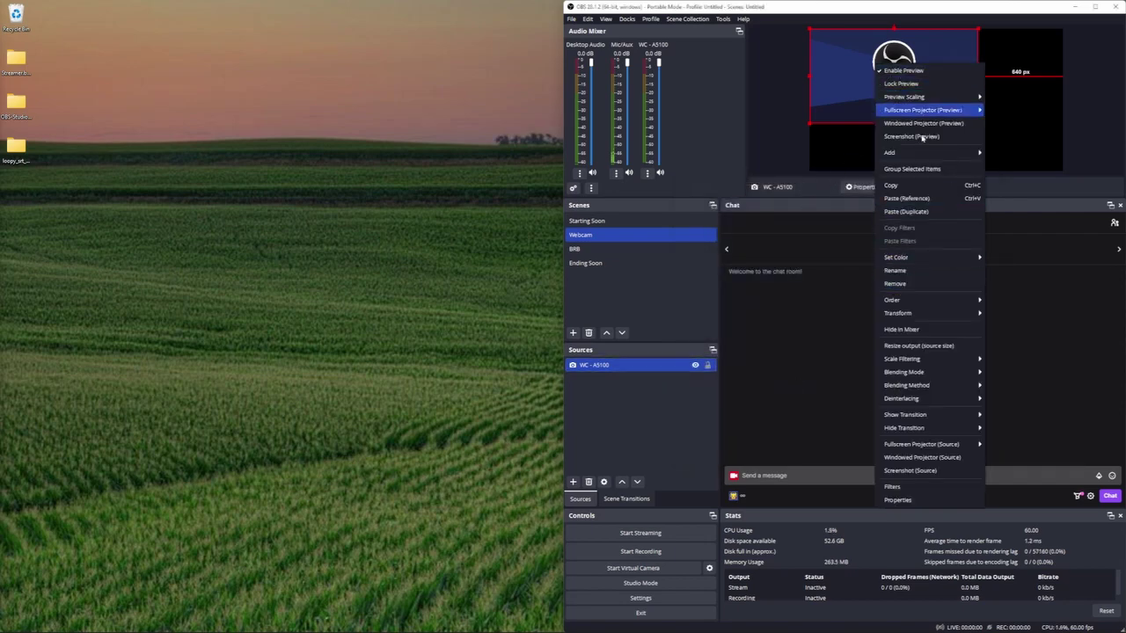
mouse_move(971, 315)
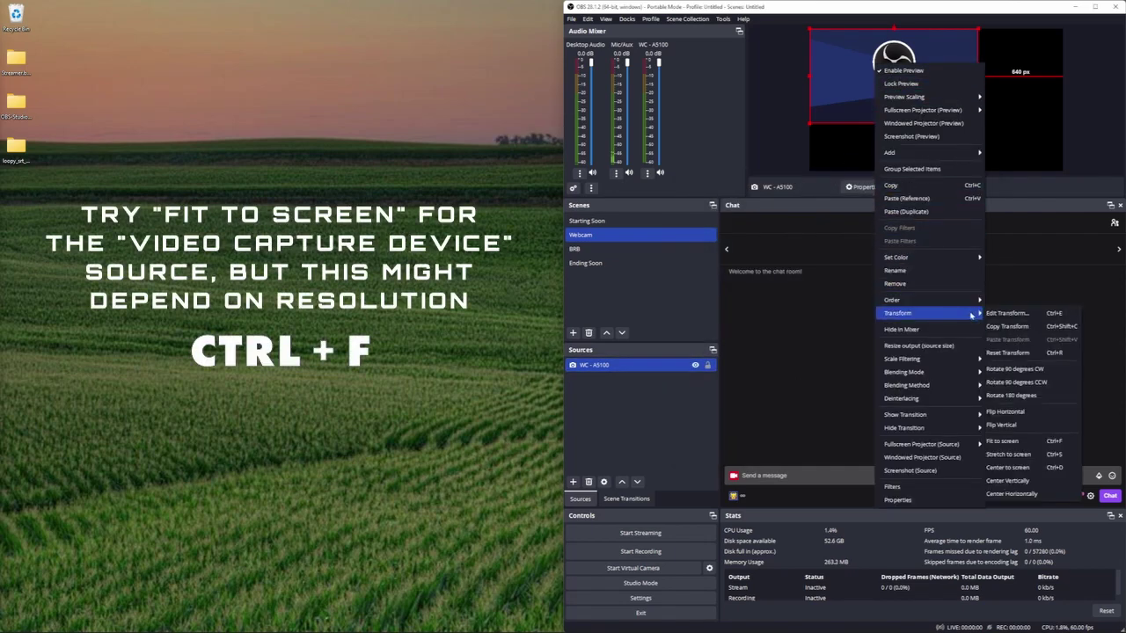
click(1032, 441)
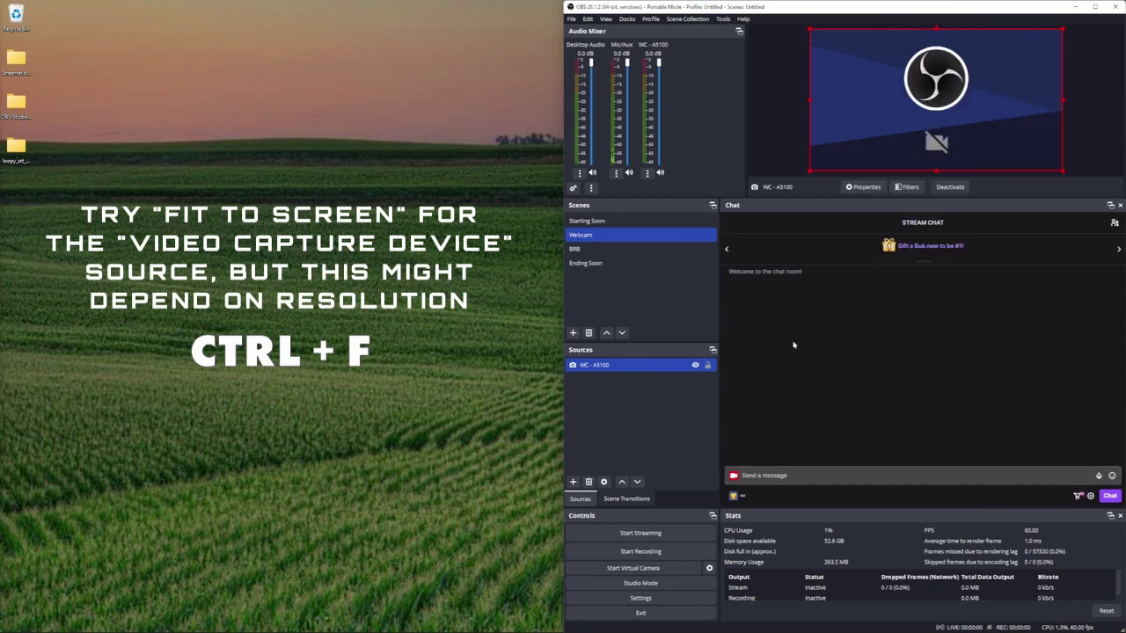
click(694, 365)
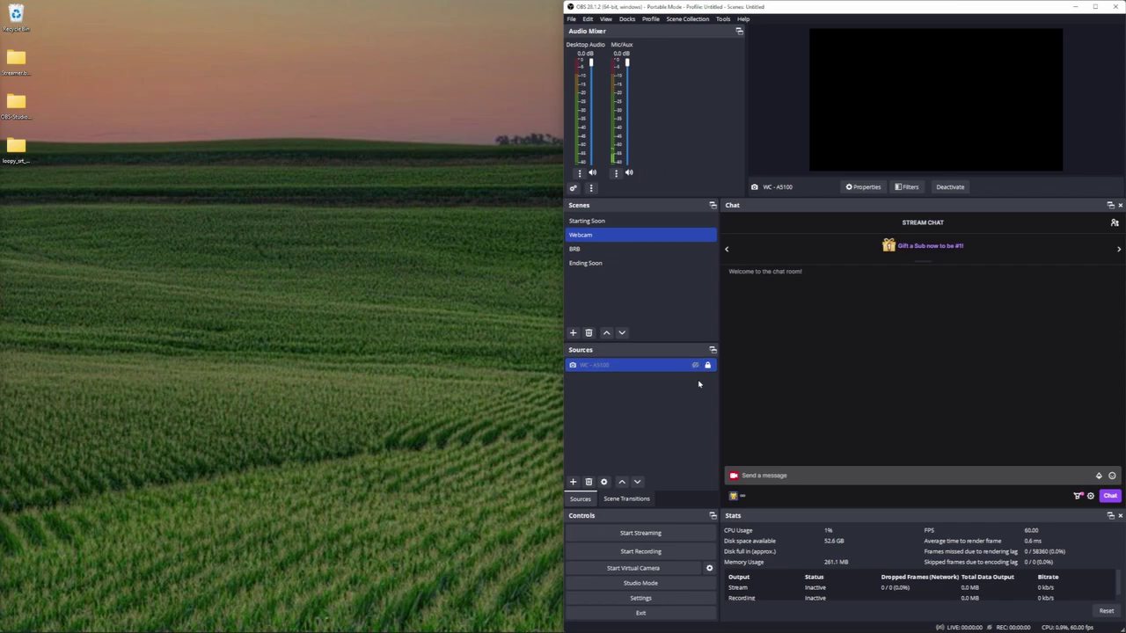
Add a Browser source named "WC - IRL iPhone 6s" to the Webcam scene
right_click(621, 397)
mouse_move(642, 402)
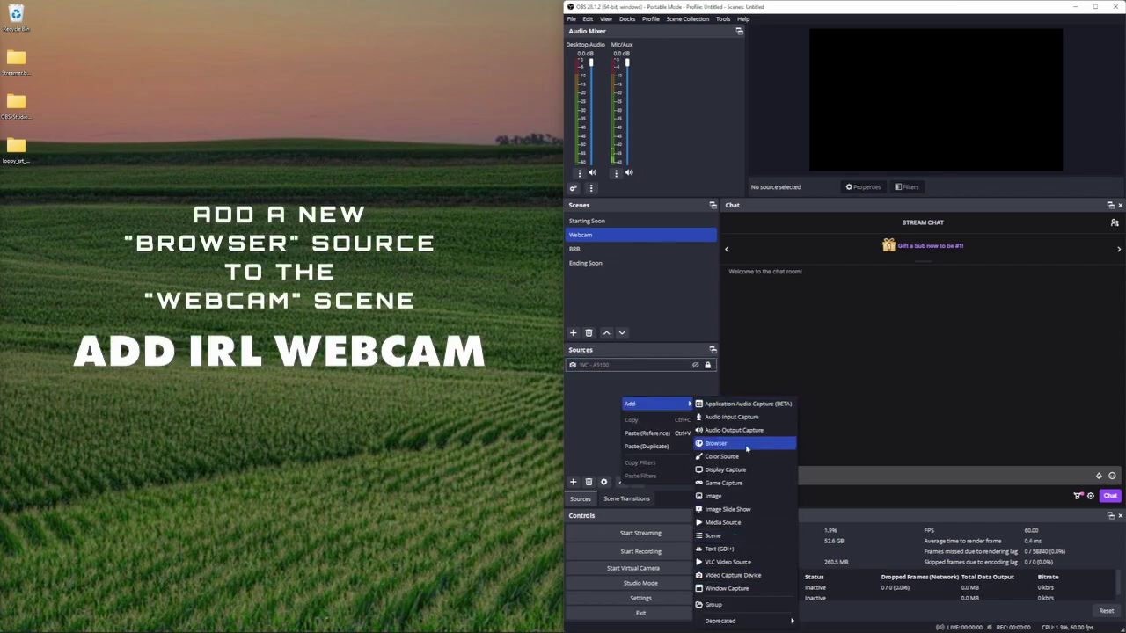
click(730, 445)
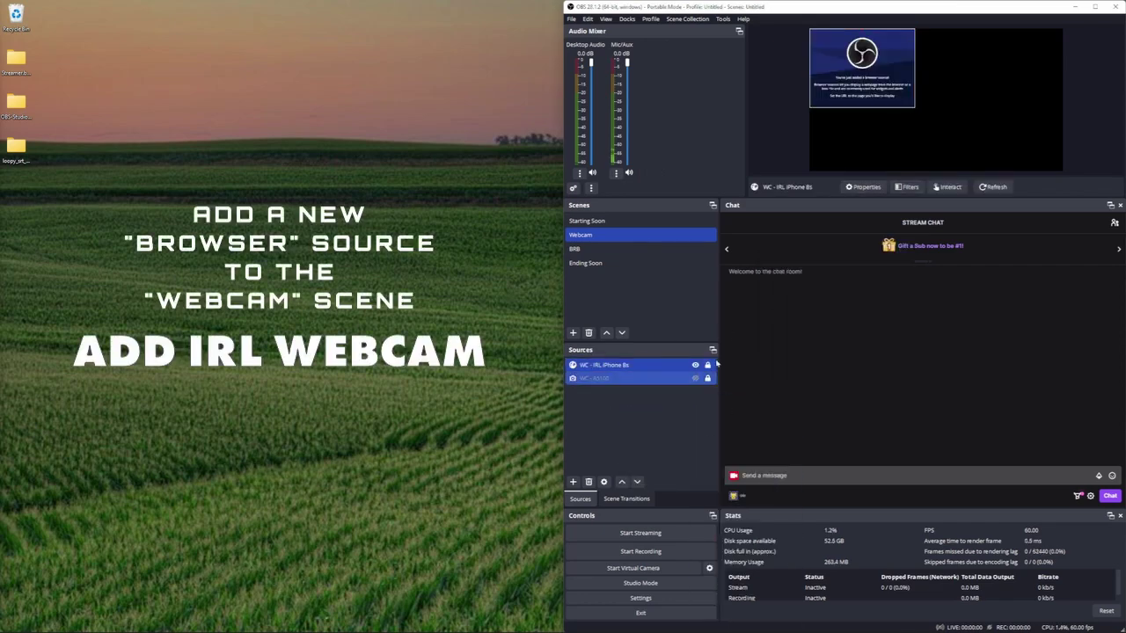
Fit the IRL iPhone browser source to the screen and lock it
right_click(860, 75)
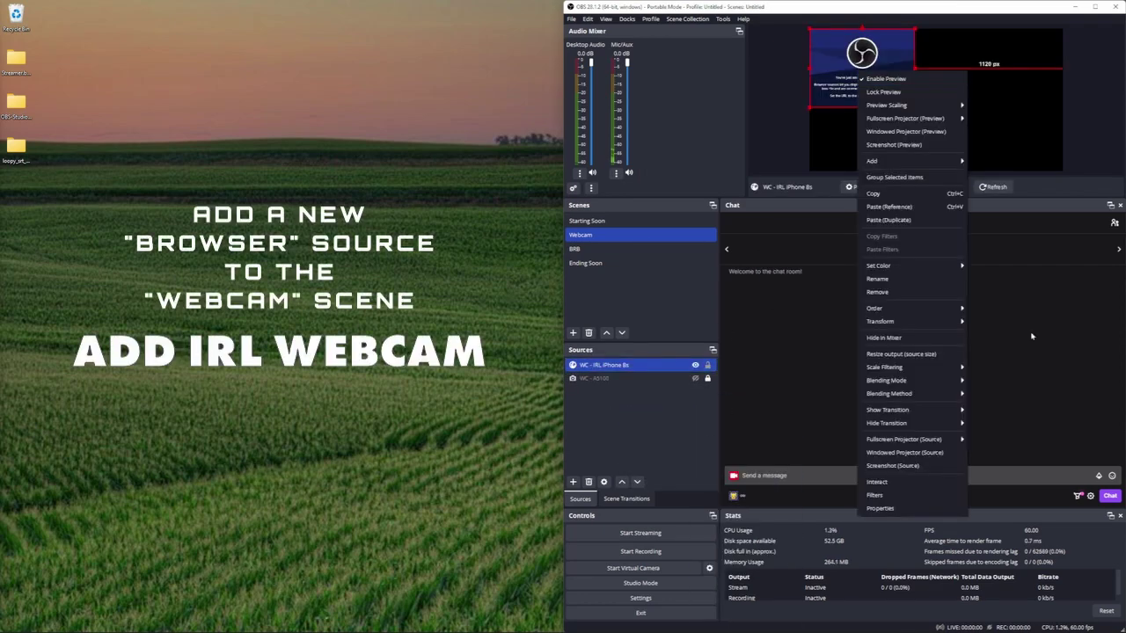
mouse_move(914, 321)
click(1011, 450)
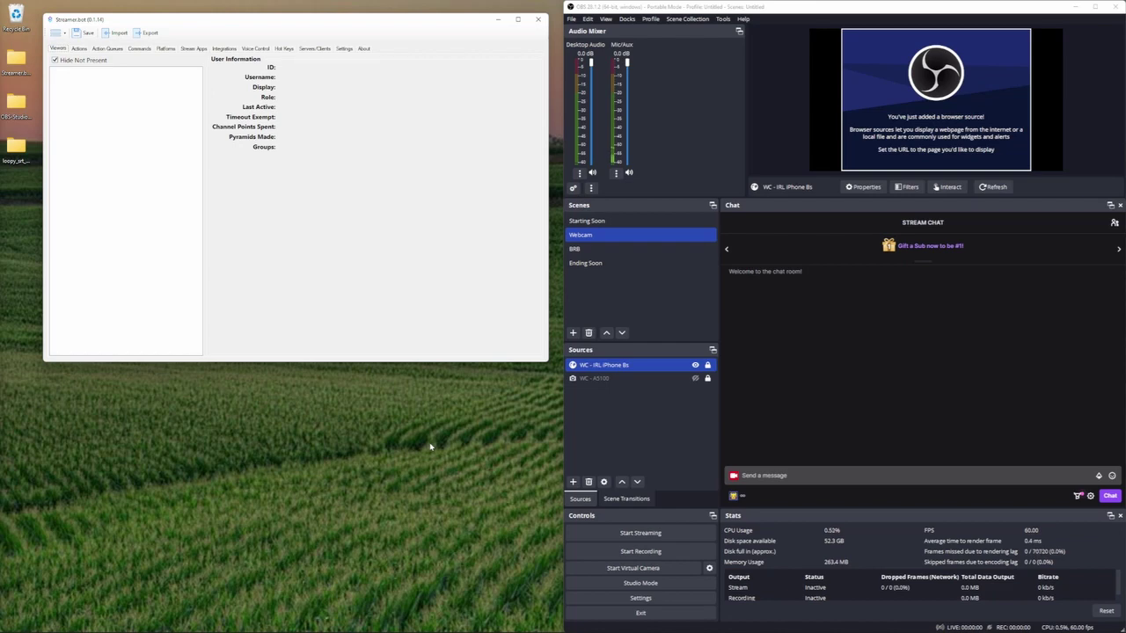
click(633, 365)
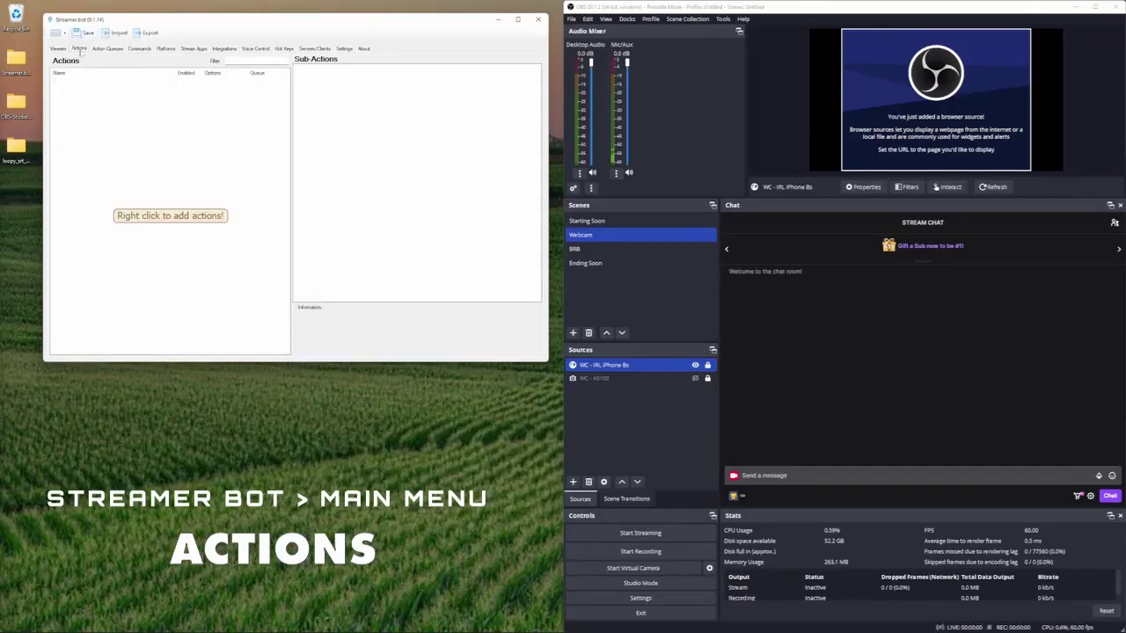
Switch to Streamer.bot and add an action named "Start Stream" in an action group called "Starting Soon"
right_click(176, 117)
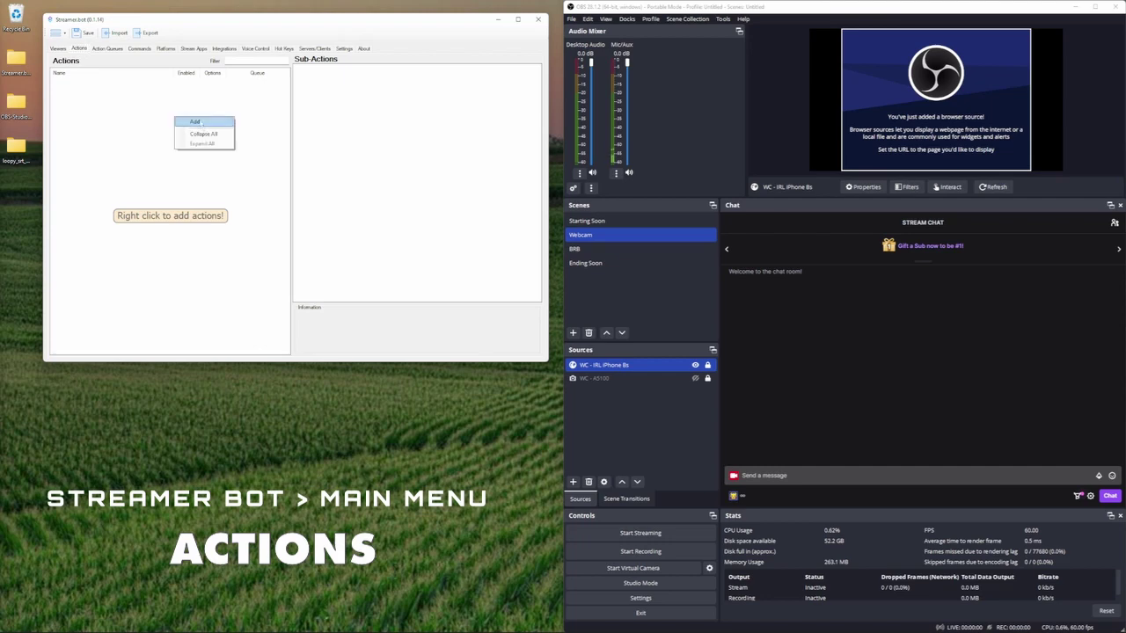
click(195, 121)
text(S)
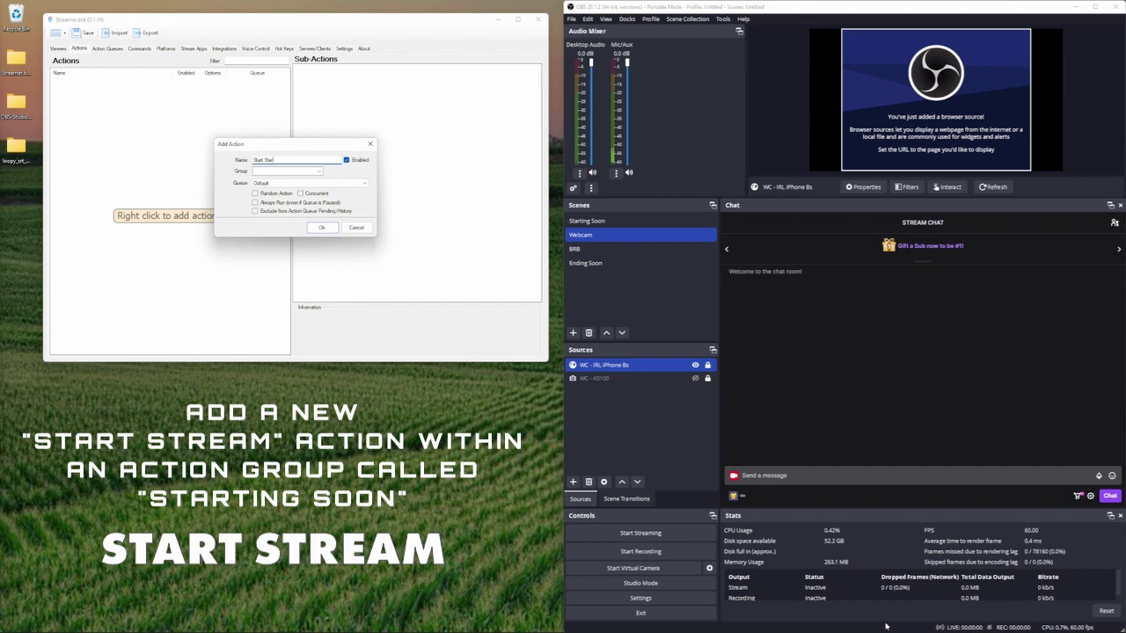
text(tart Stre)
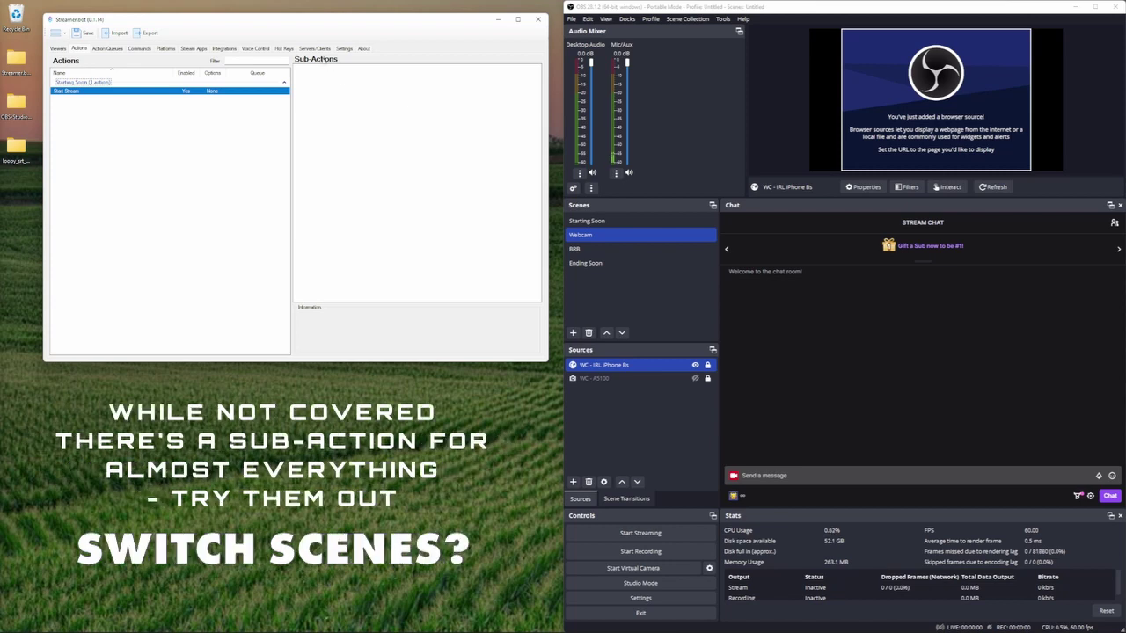
right_click(346, 81)
mouse_move(374, 86)
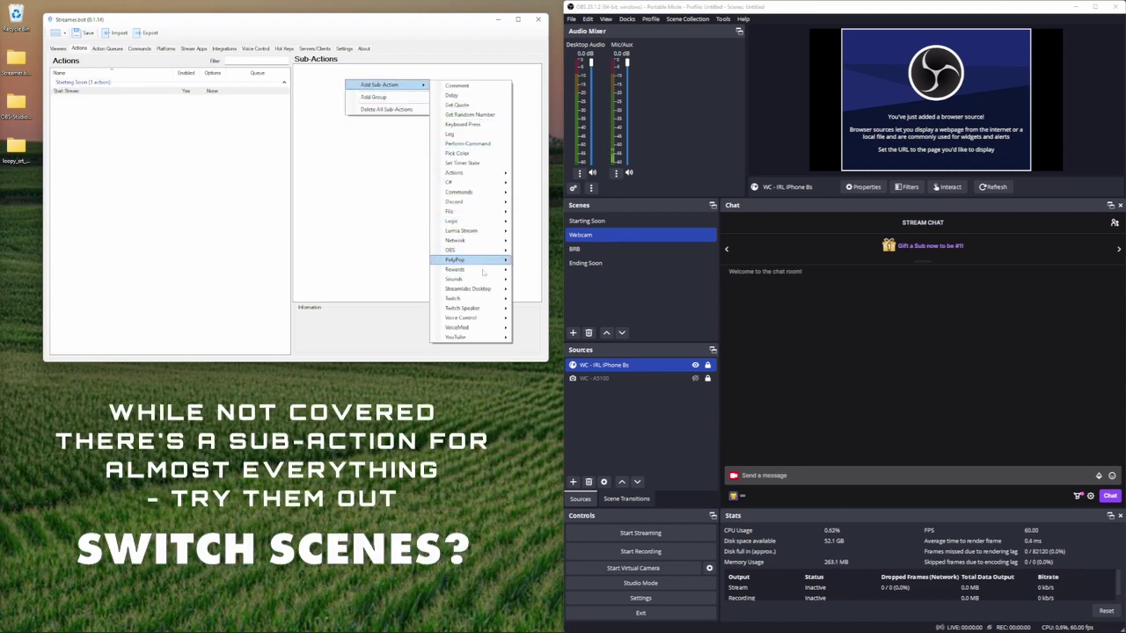
mouse_move(493, 251)
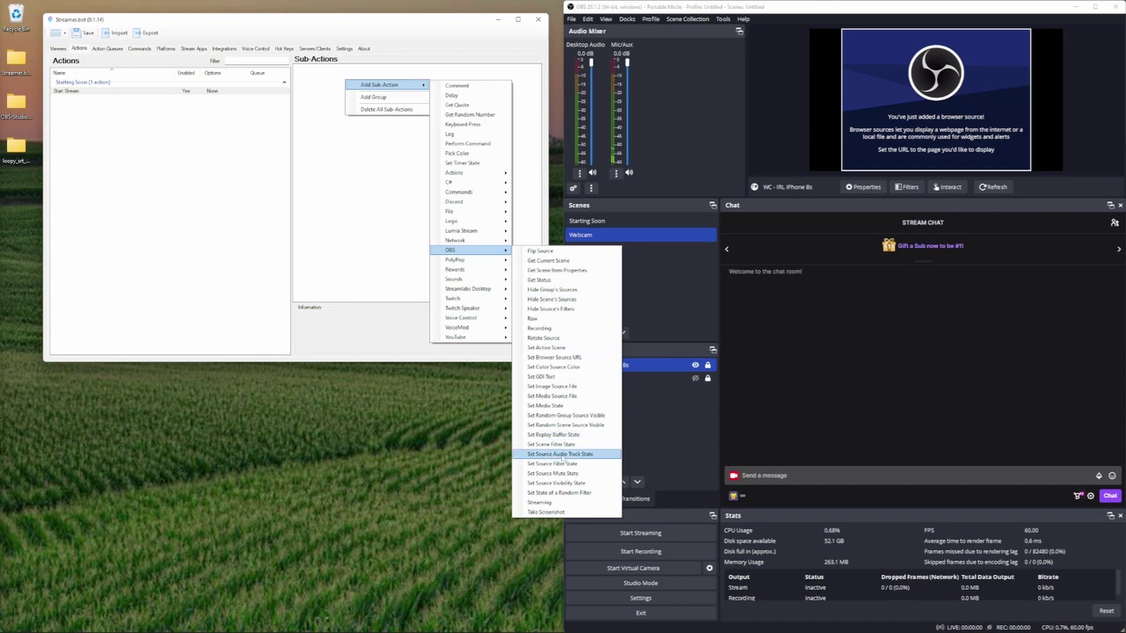
click(563, 502)
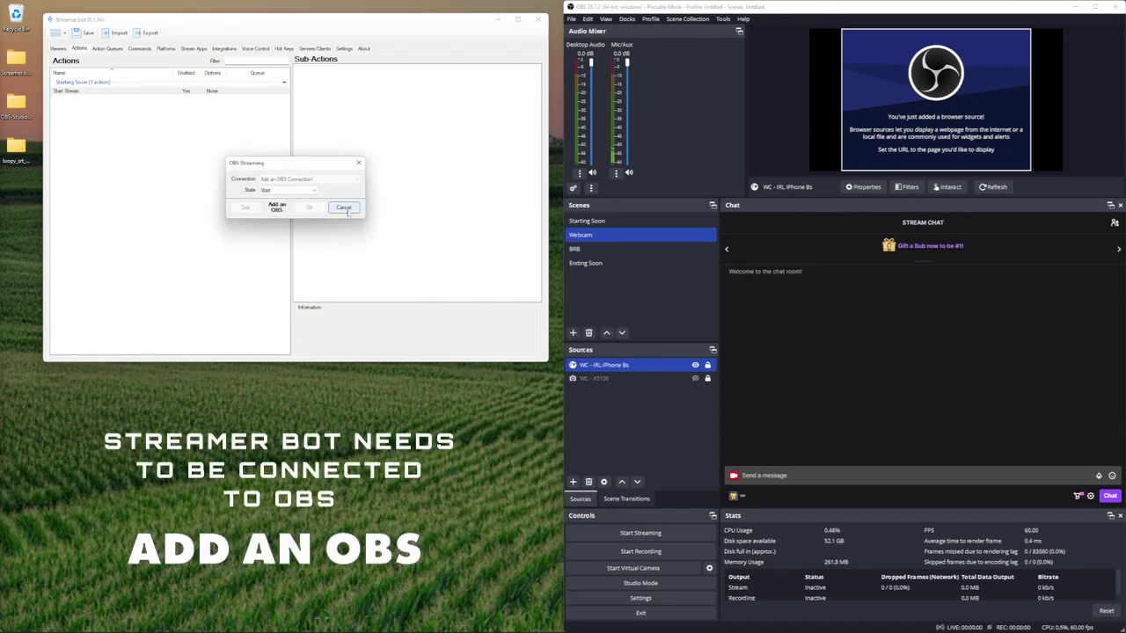
click(344, 208)
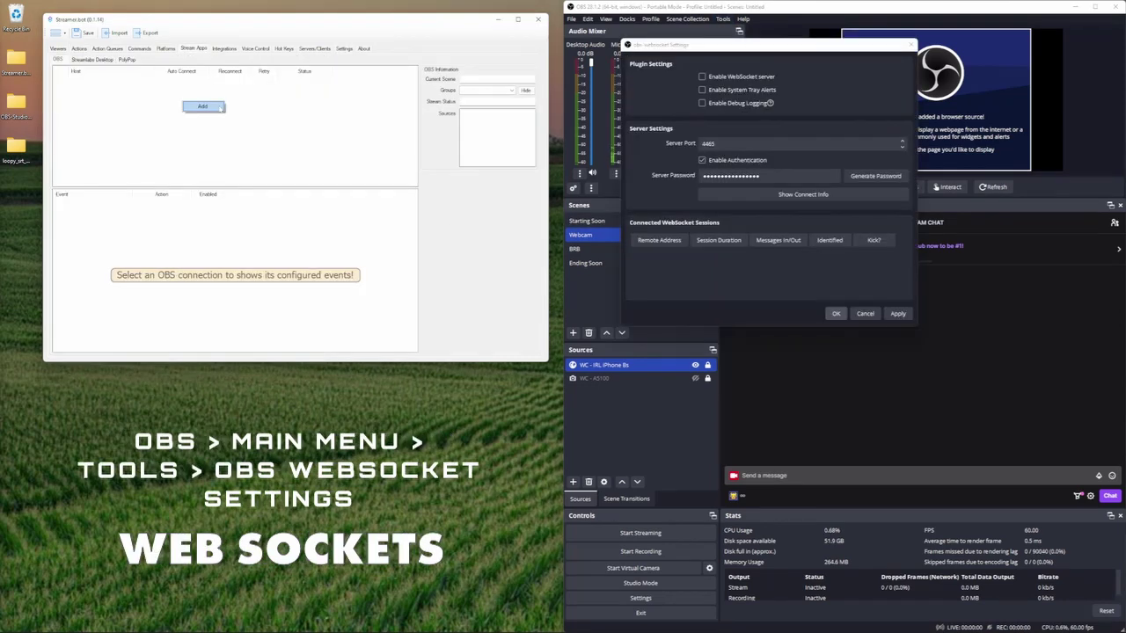
Add a v5.x OBS connection named "OBS 28" with auto connect and reconnect enabled, entering the host, port and server password
click(192, 107)
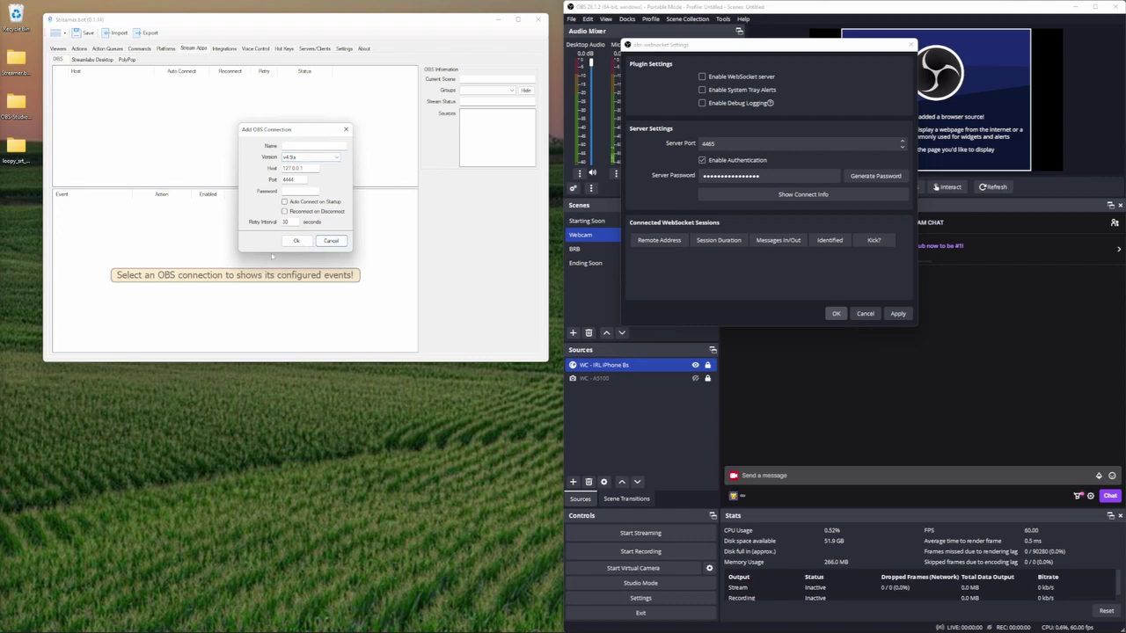
click(304, 157)
click(299, 170)
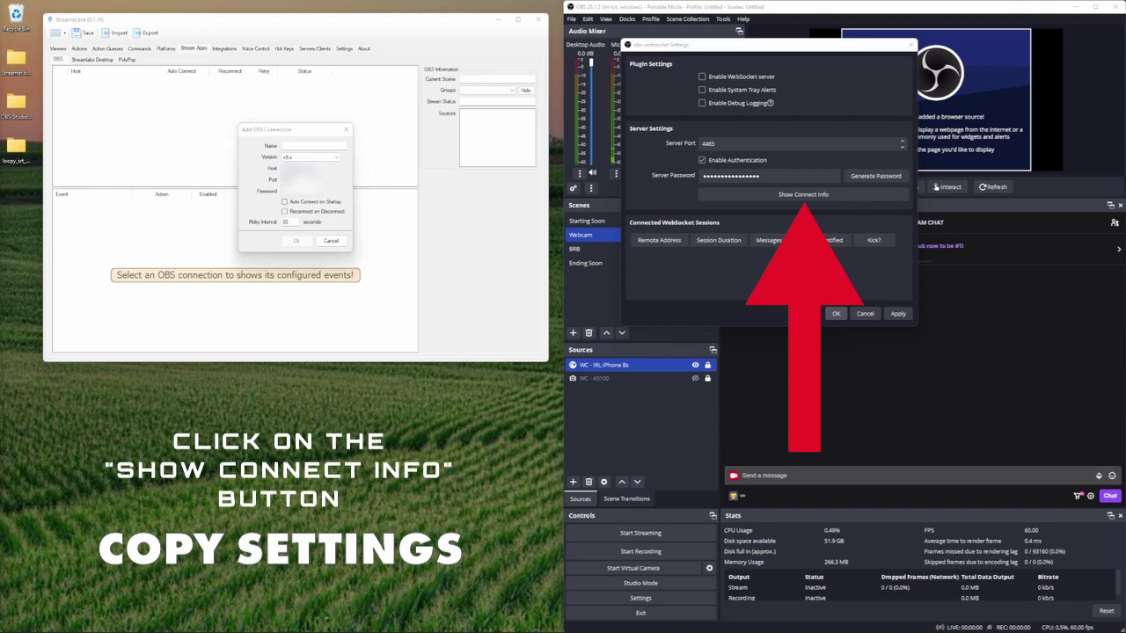
click(234, 181)
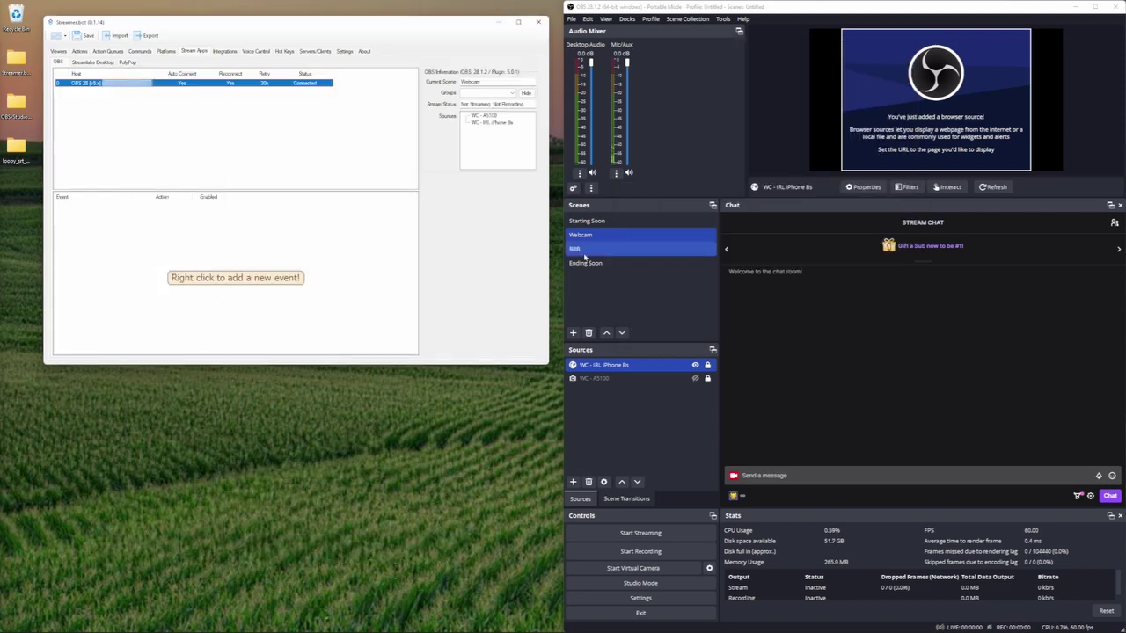
Enable the WebSocket server in OBS Studio and confirm the OBS 28 connection in Streamer.bot
click(721, 19)
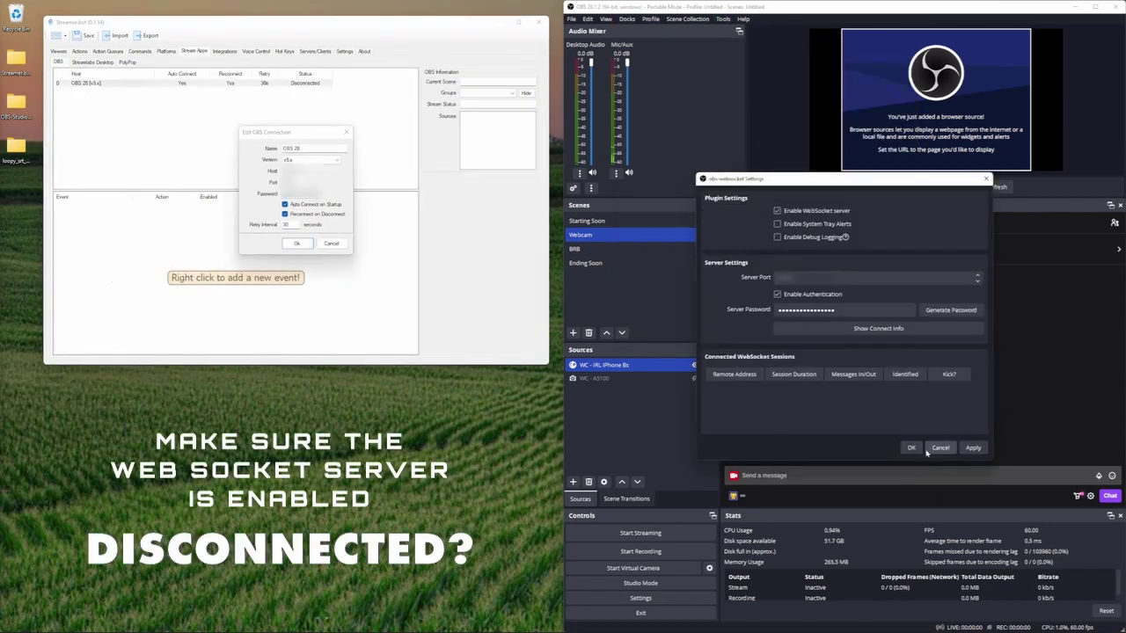
click(297, 241)
click(278, 84)
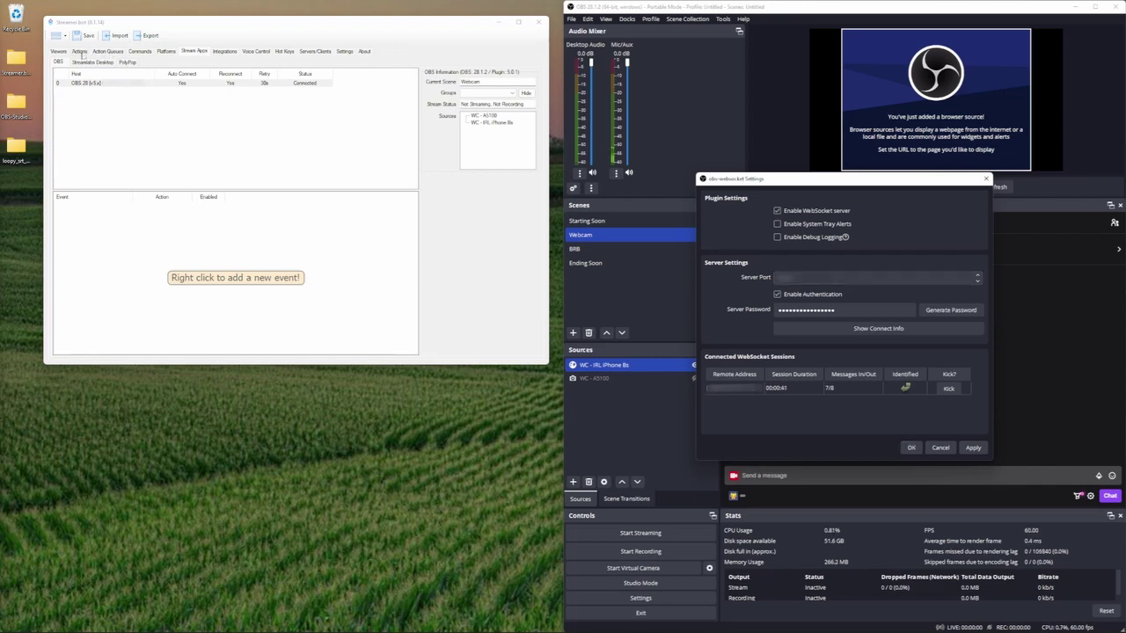
Add an OBS Streaming sub-action with its state set to Start to the Start Stream action
click(79, 51)
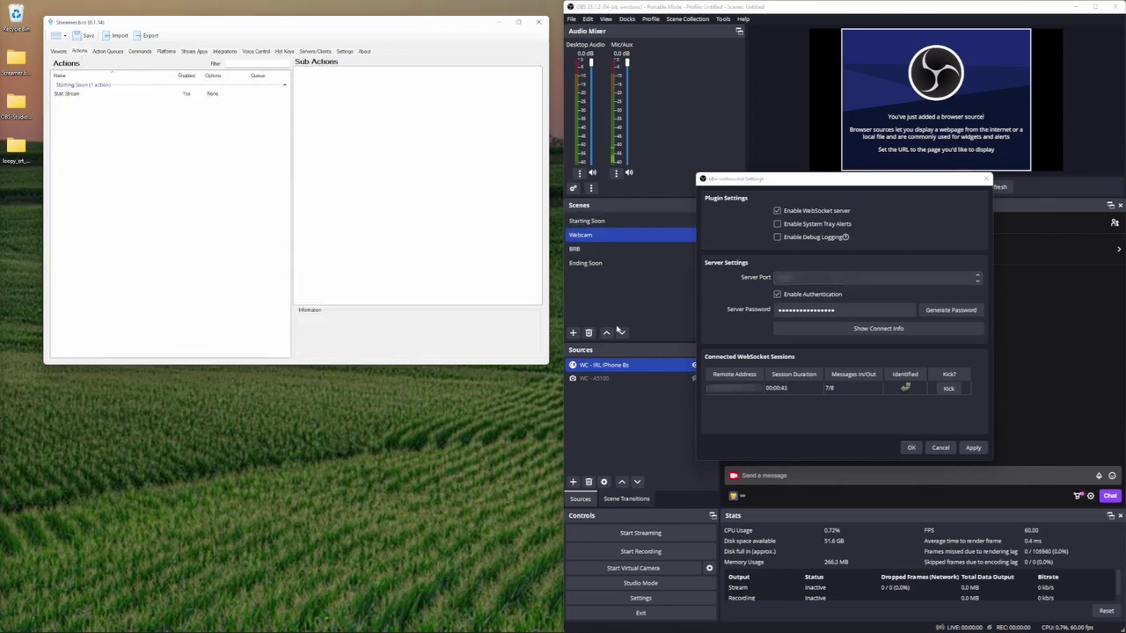
click(157, 93)
right_click(358, 97)
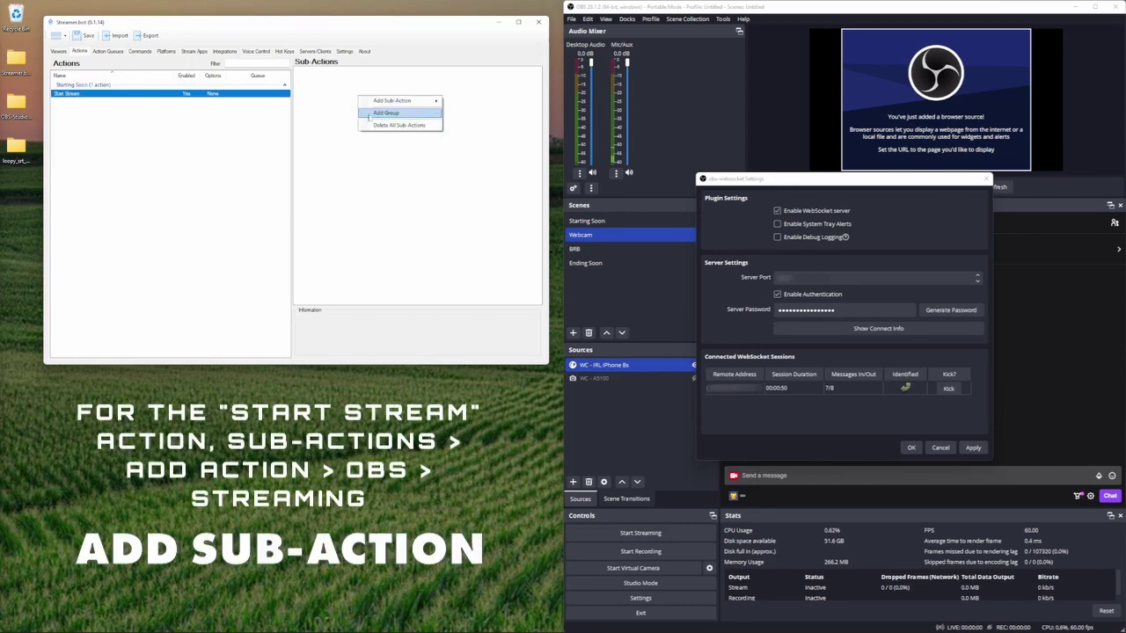
mouse_move(384, 102)
mouse_move(464, 265)
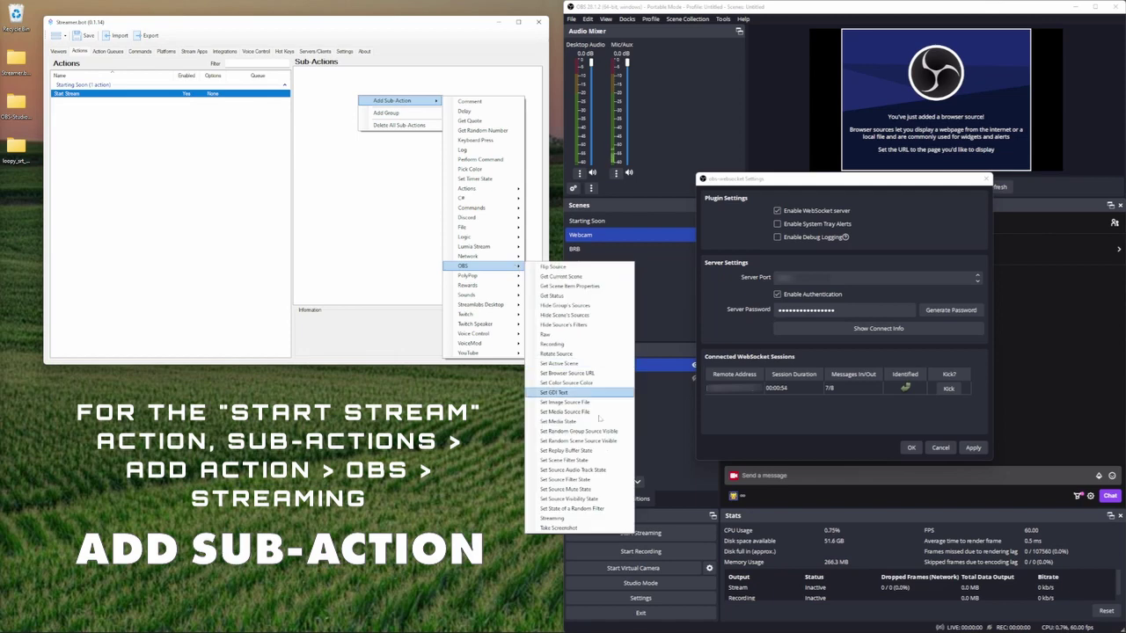
click(585, 521)
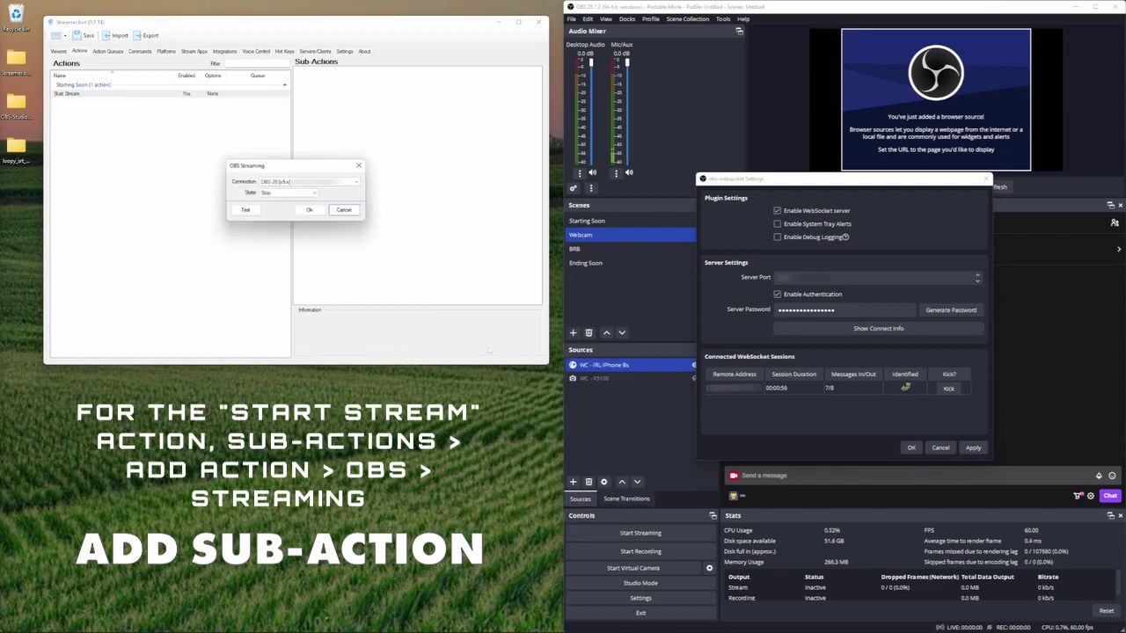
click(288, 193)
click(276, 206)
click(309, 210)
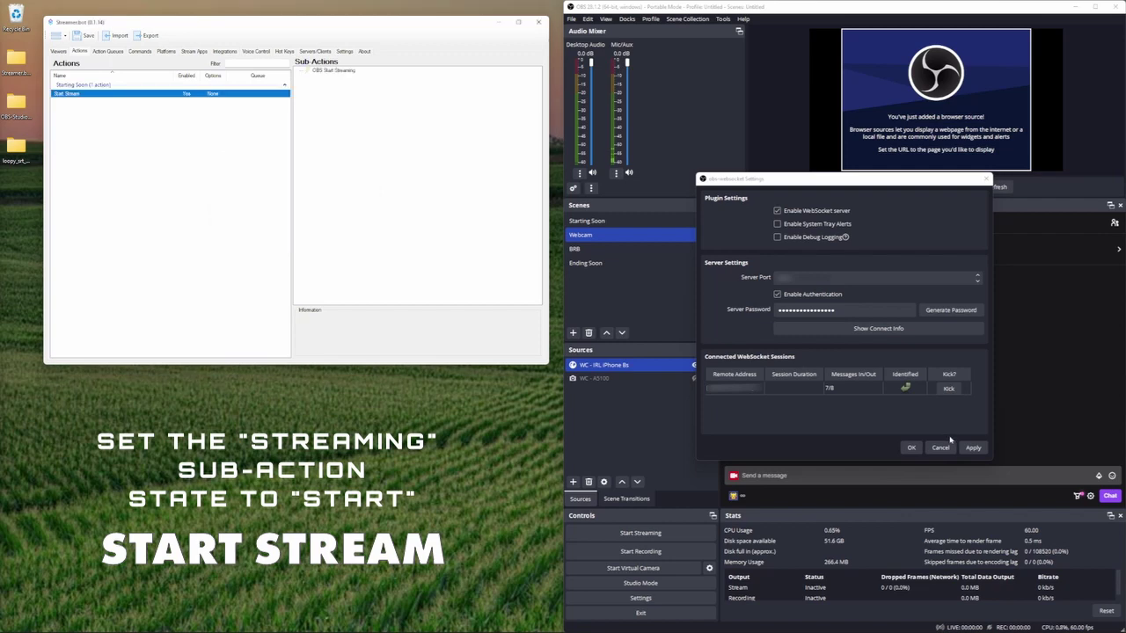
Switch to OBS Studio, close the WebSocket settings and enable Bandwidth Test Mode in the stream settings
click(940, 448)
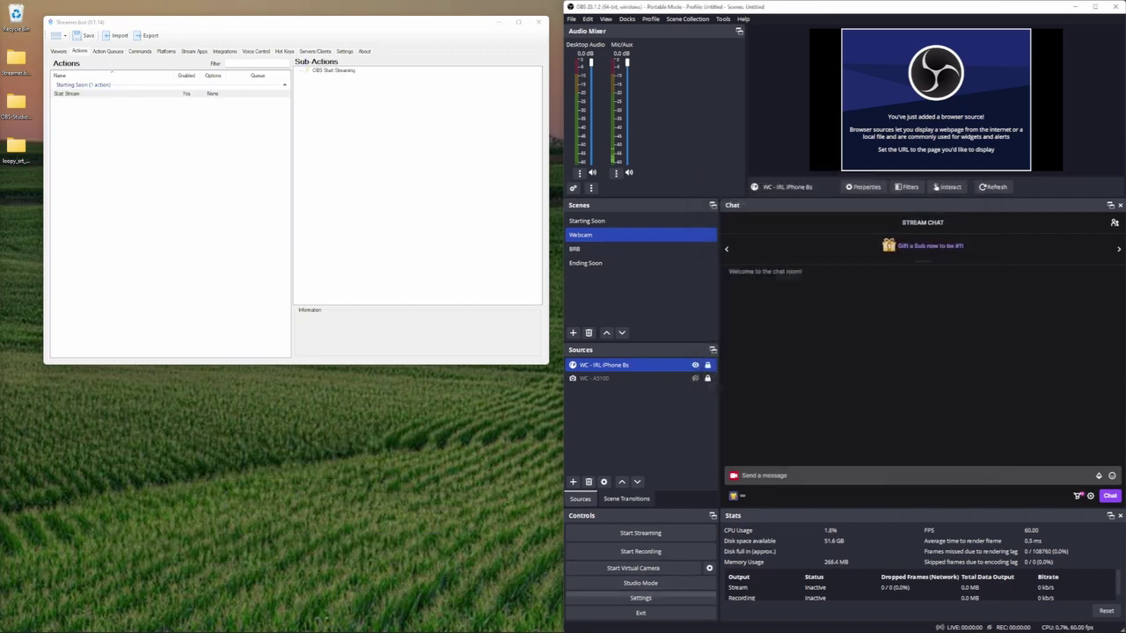
click(655, 189)
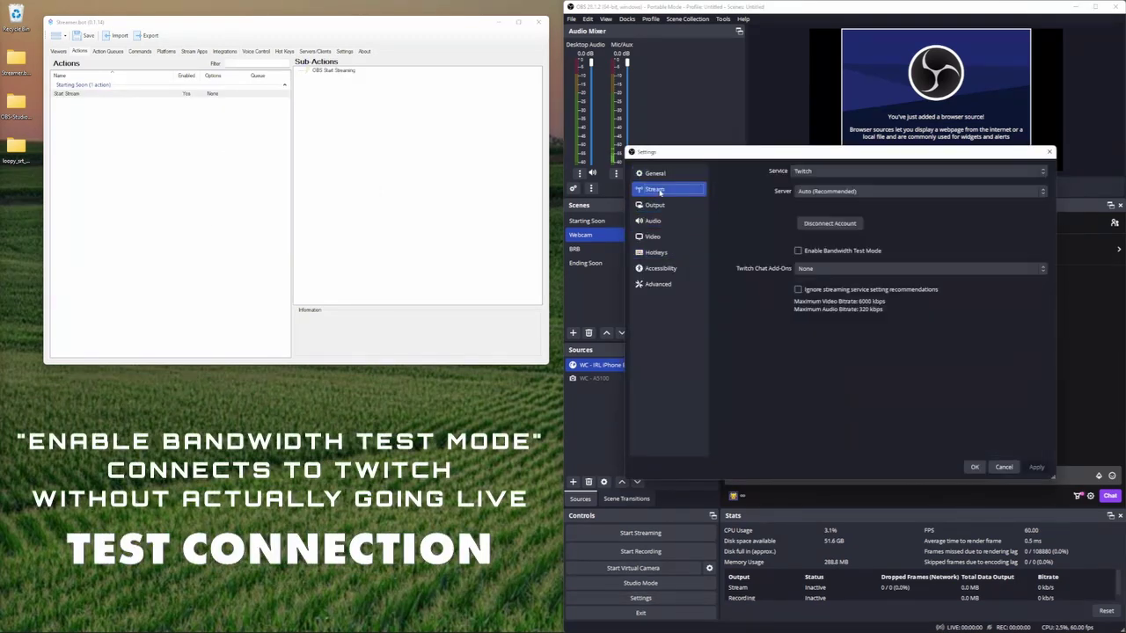
click(798, 250)
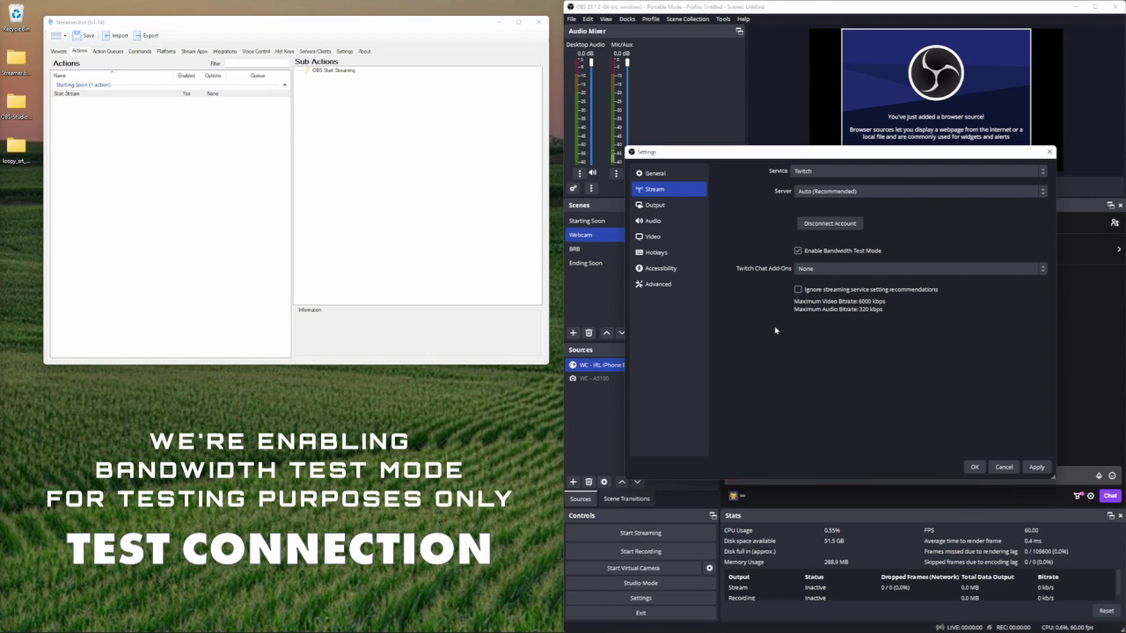
click(1036, 467)
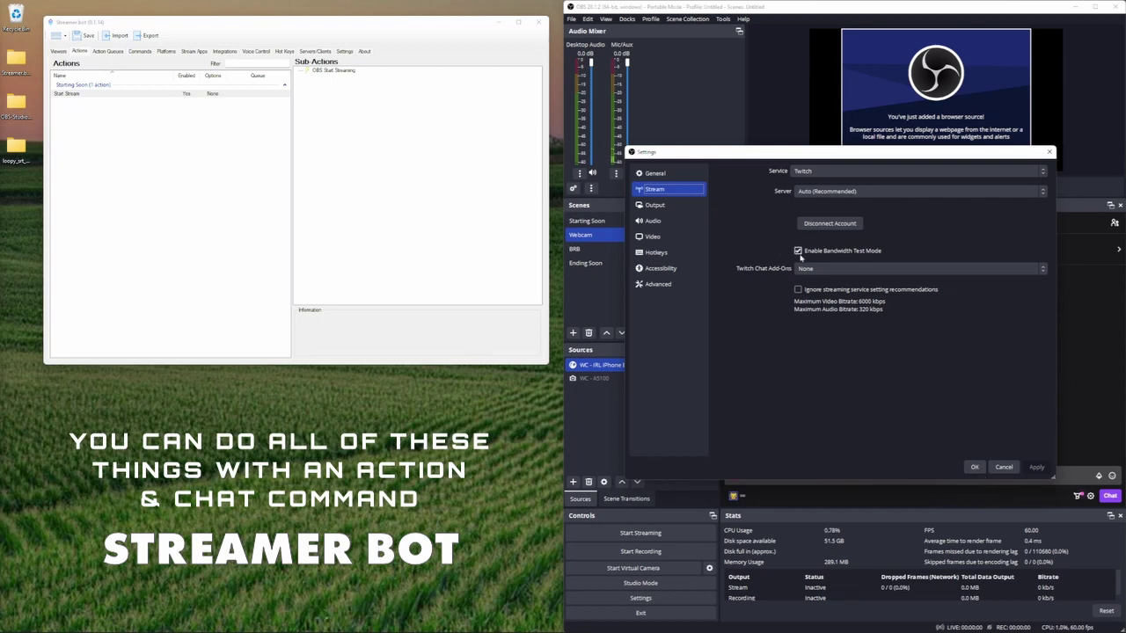
click(973, 467)
click(939, 476)
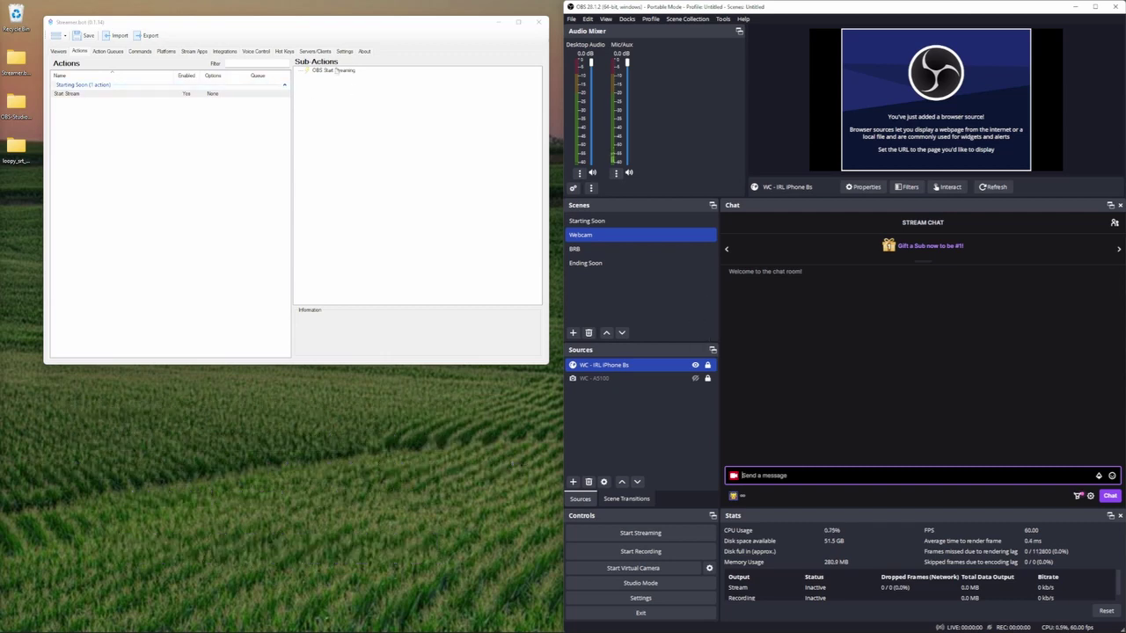
In Streamer.bot, duplicate the Start Stream action and rename the copy "Stop Stream" in a group called "Ending Soon"
click(132, 98)
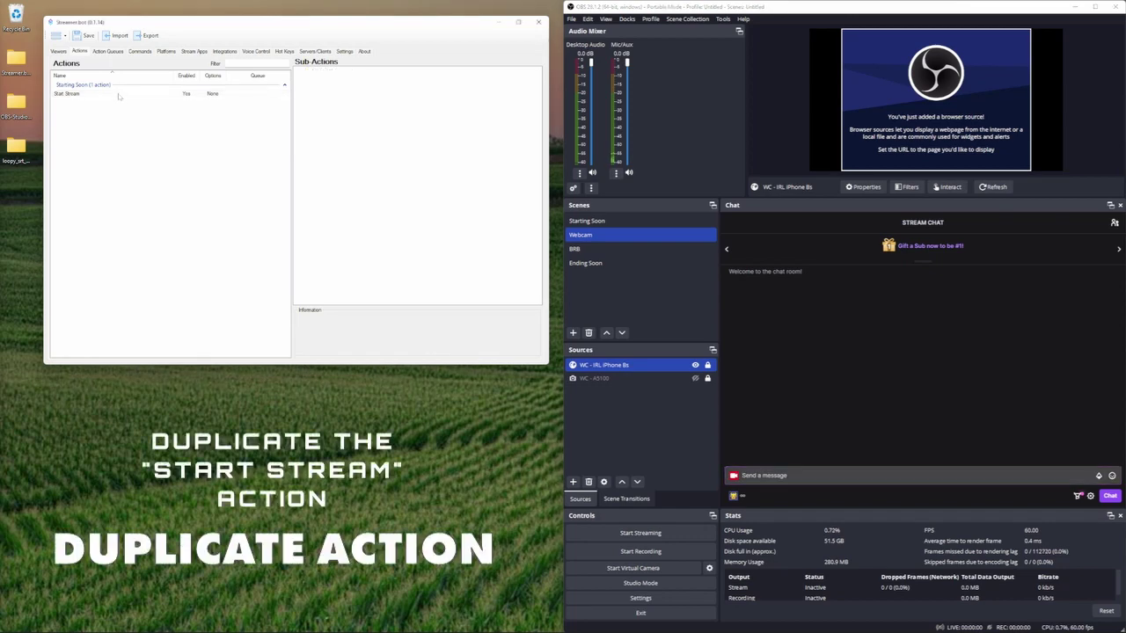
right_click(119, 96)
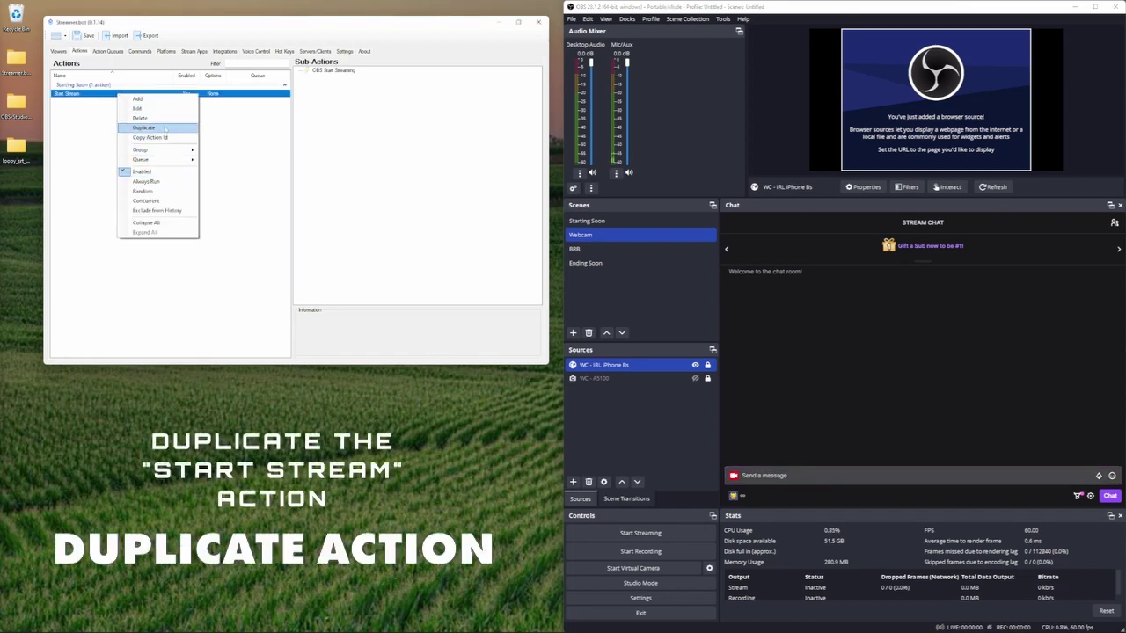
click(164, 128)
right_click(187, 102)
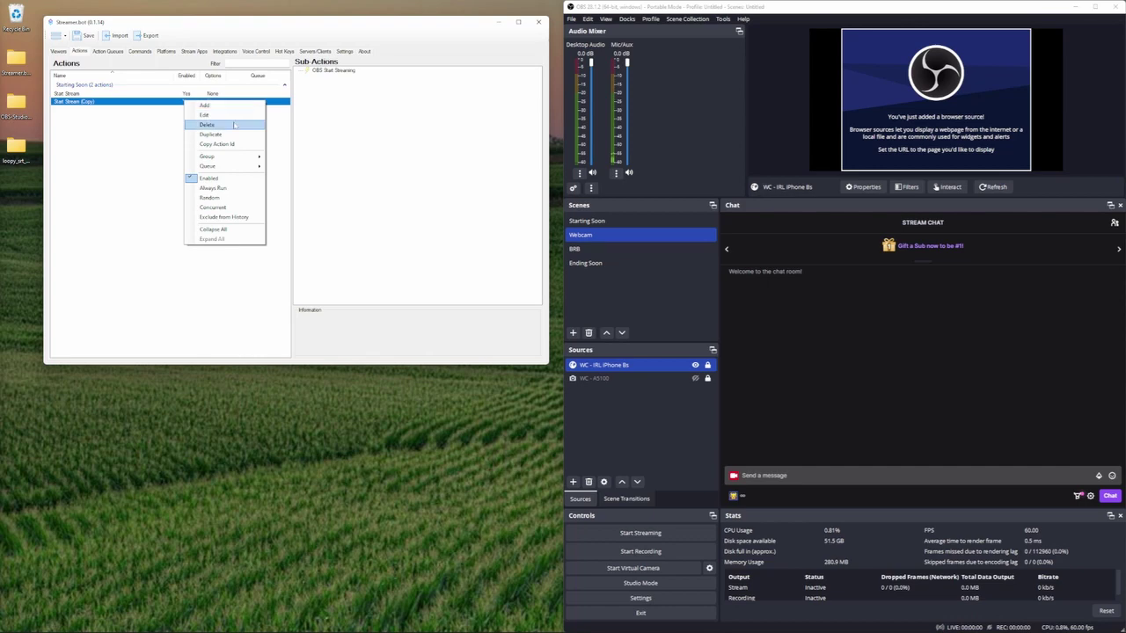
click(204, 124)
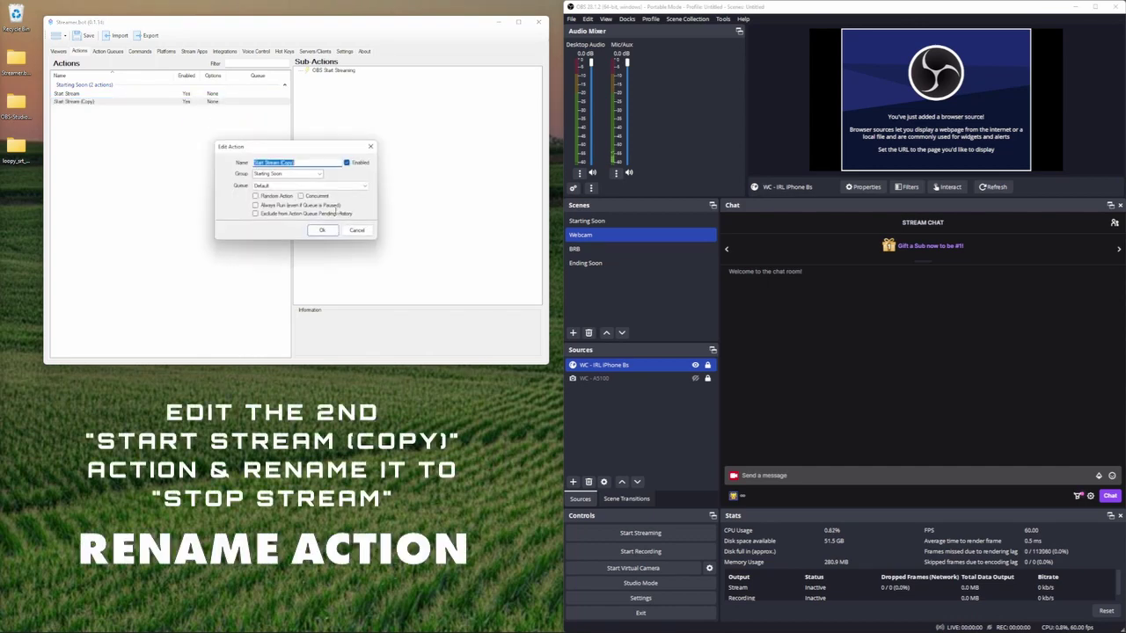
text(Stop Stream)
key(Return)
Set the state of the Stop Stream action's OBS Streaming sub-action to Stop
click(324, 71)
double_click(342, 73)
click(299, 192)
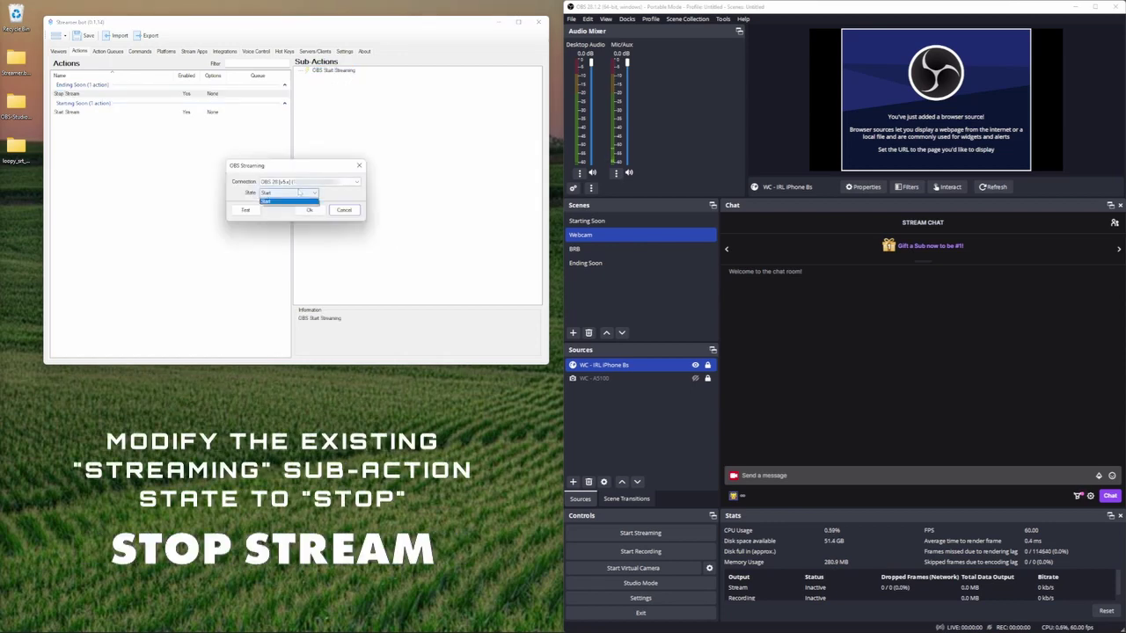
click(310, 211)
click(310, 210)
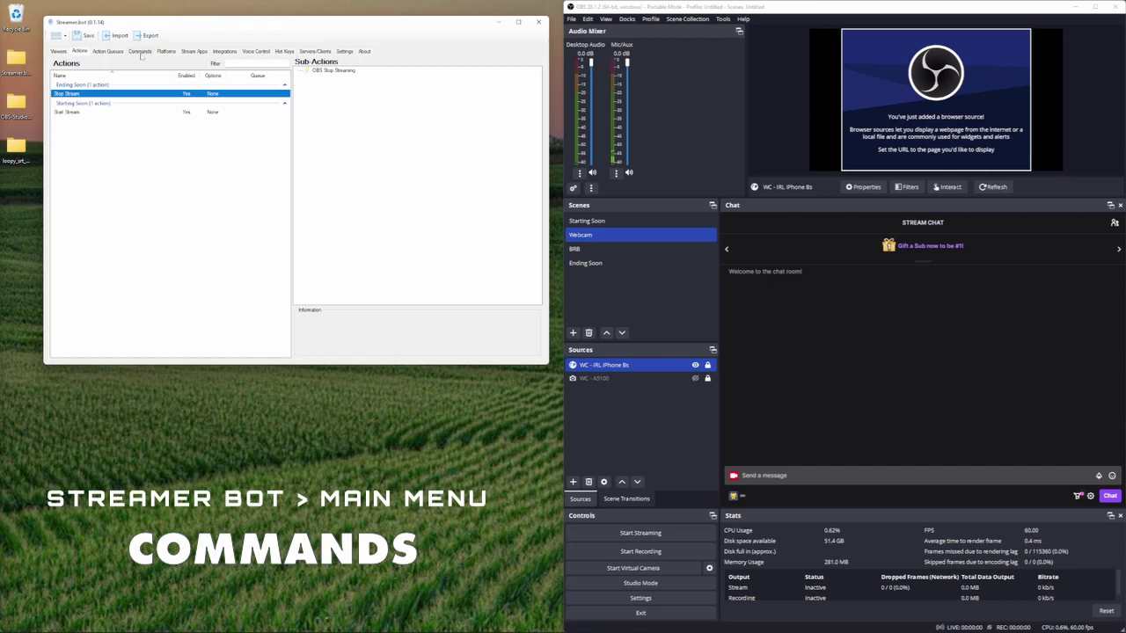
Create a chat command "starting soon" with its location set to Exact
click(140, 52)
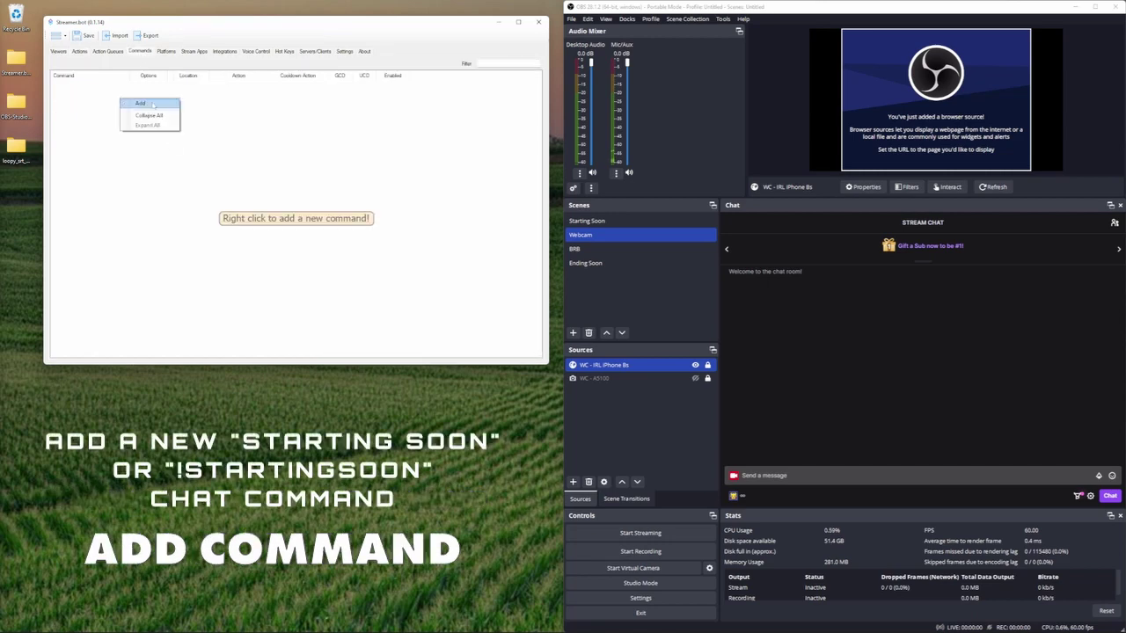
right_click(155, 110)
click(172, 119)
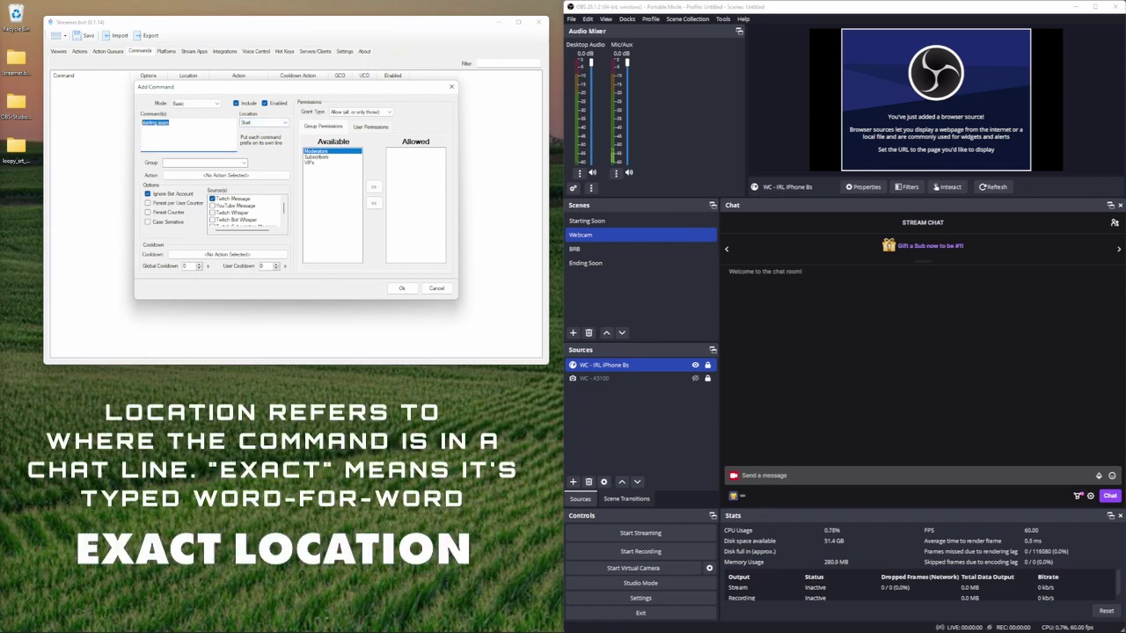
click(274, 123)
click(265, 137)
click(154, 122)
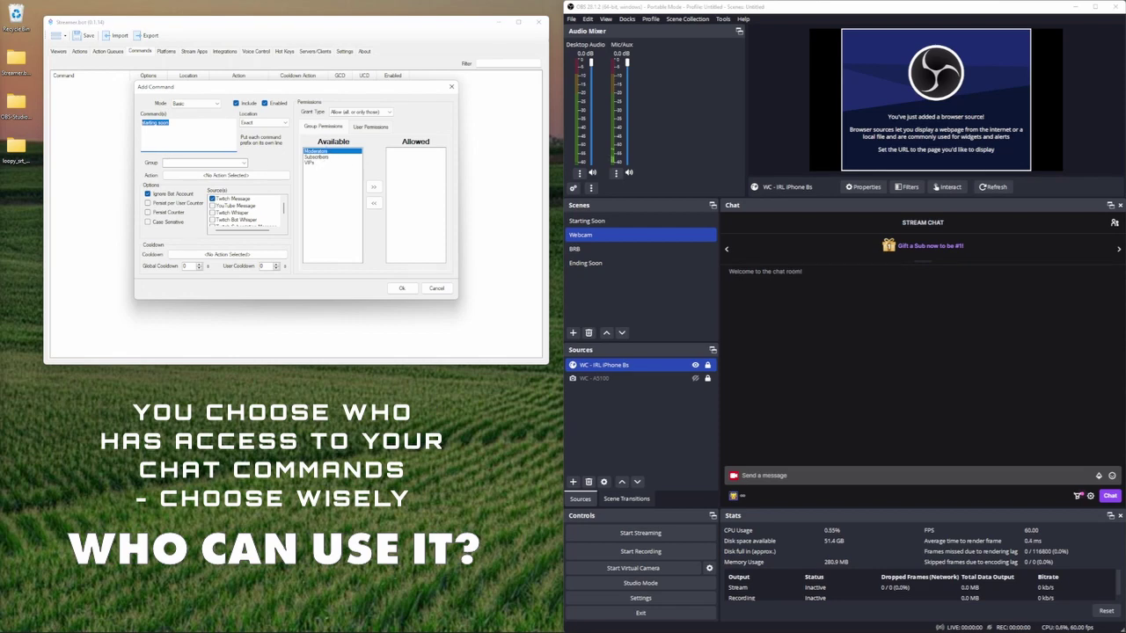
Add the Moderators group to the command's allowed group permissions
click(371, 128)
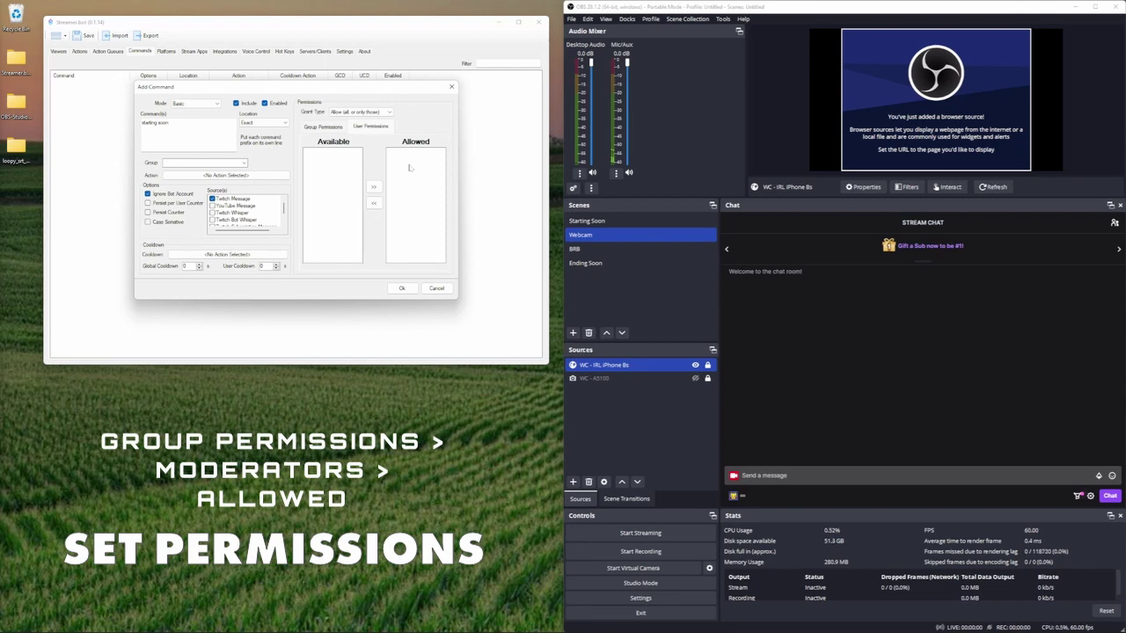
click(339, 131)
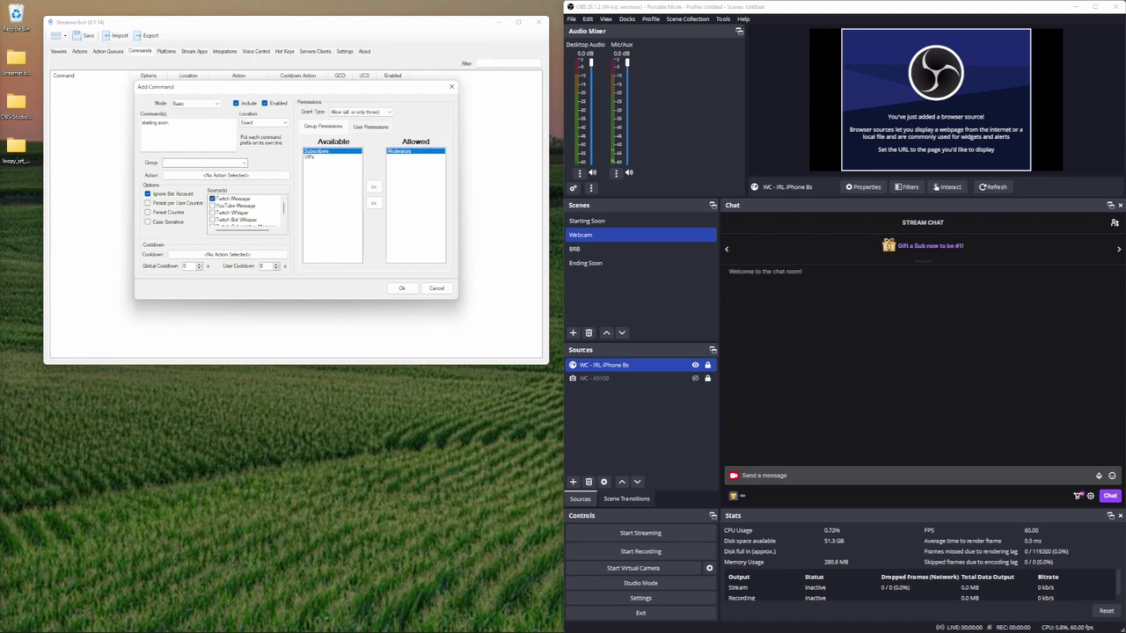
click(180, 140)
Assign the Start Stream action to the command and change its command text to "!startingsoon" and "!ss" on separate lines
click(249, 176)
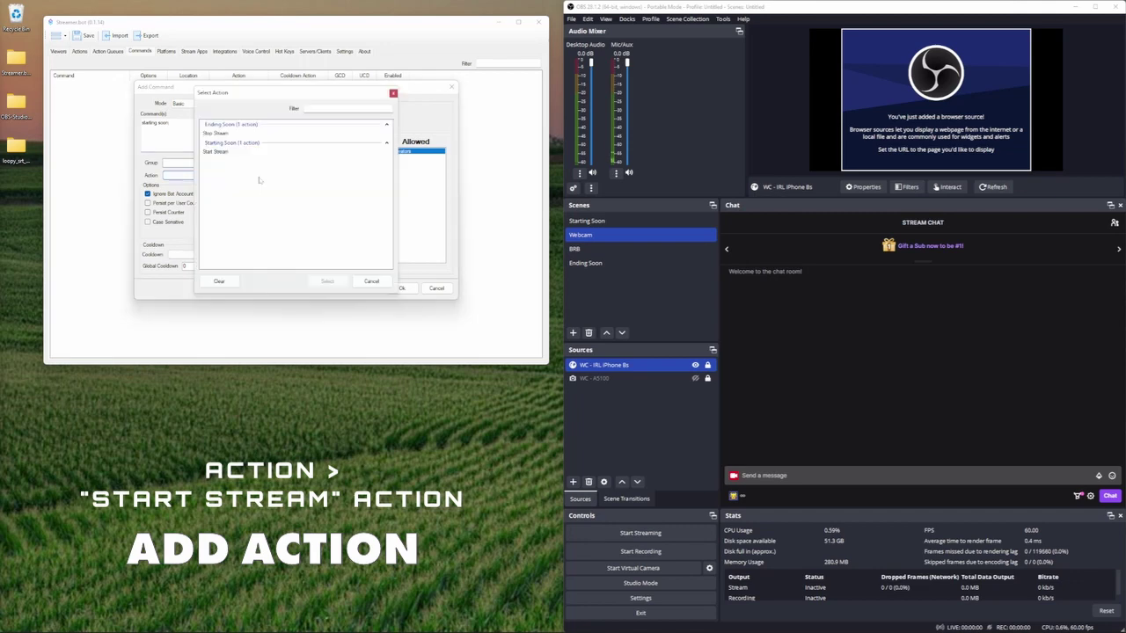
click(226, 152)
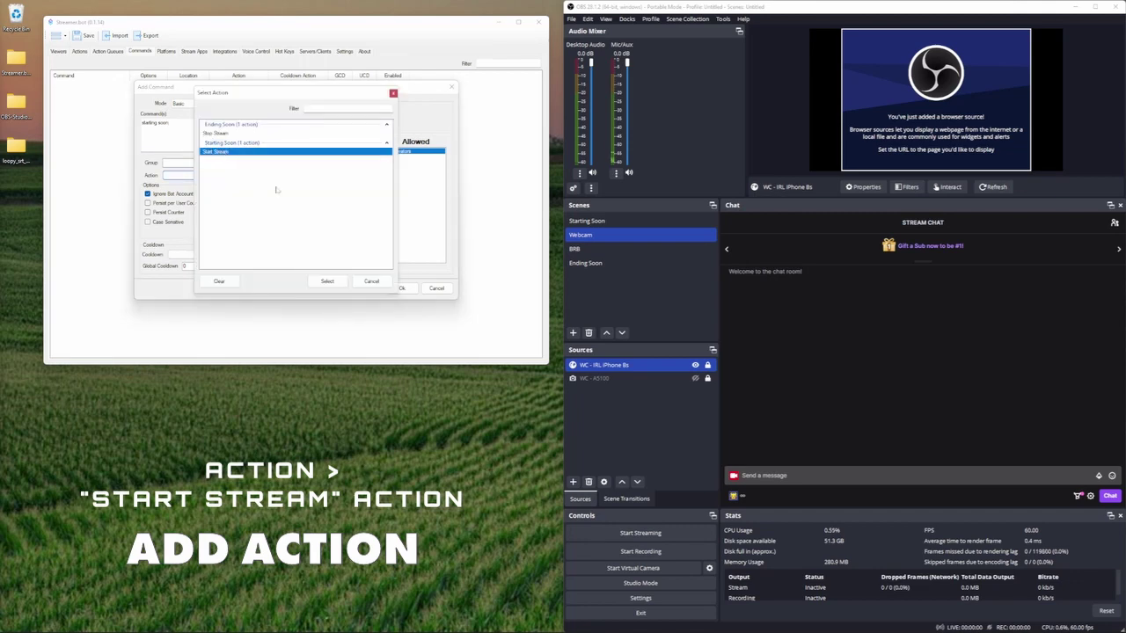
click(327, 281)
click(143, 123)
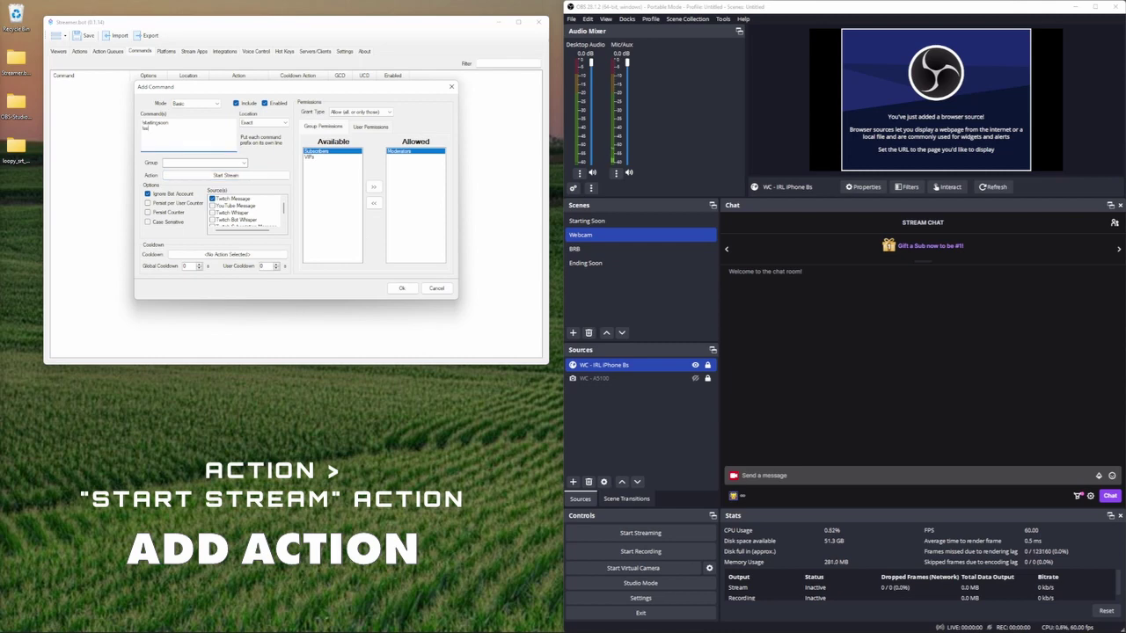
click(401, 288)
Add a second chat command with the command texts "!endingsoon" and "!es" on separate lines
right_click(88, 129)
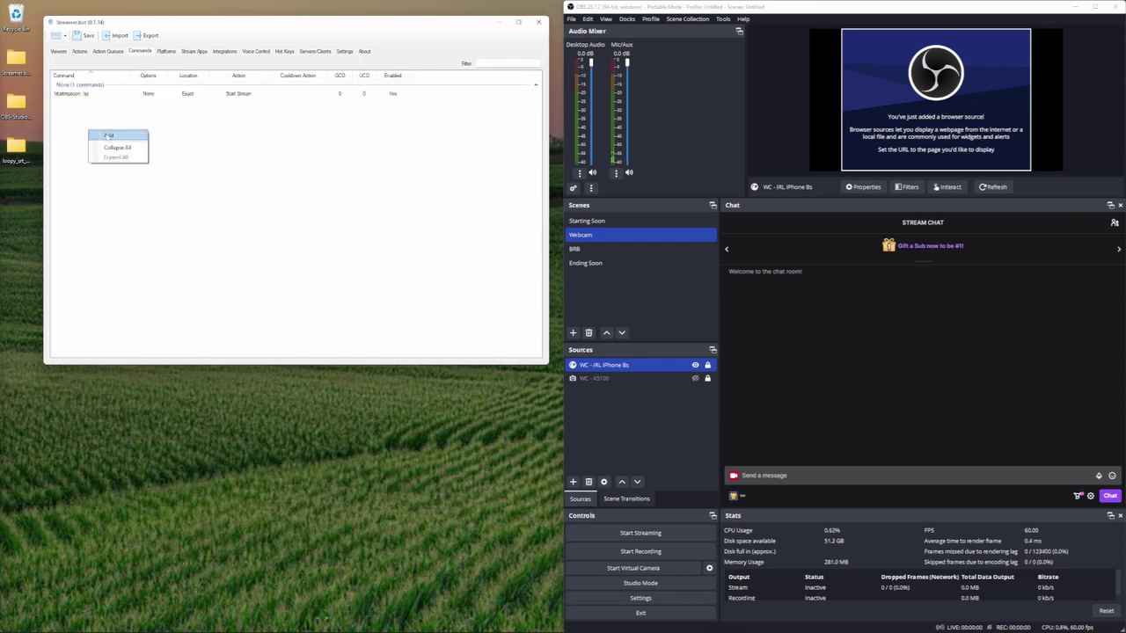
click(106, 135)
click(145, 123)
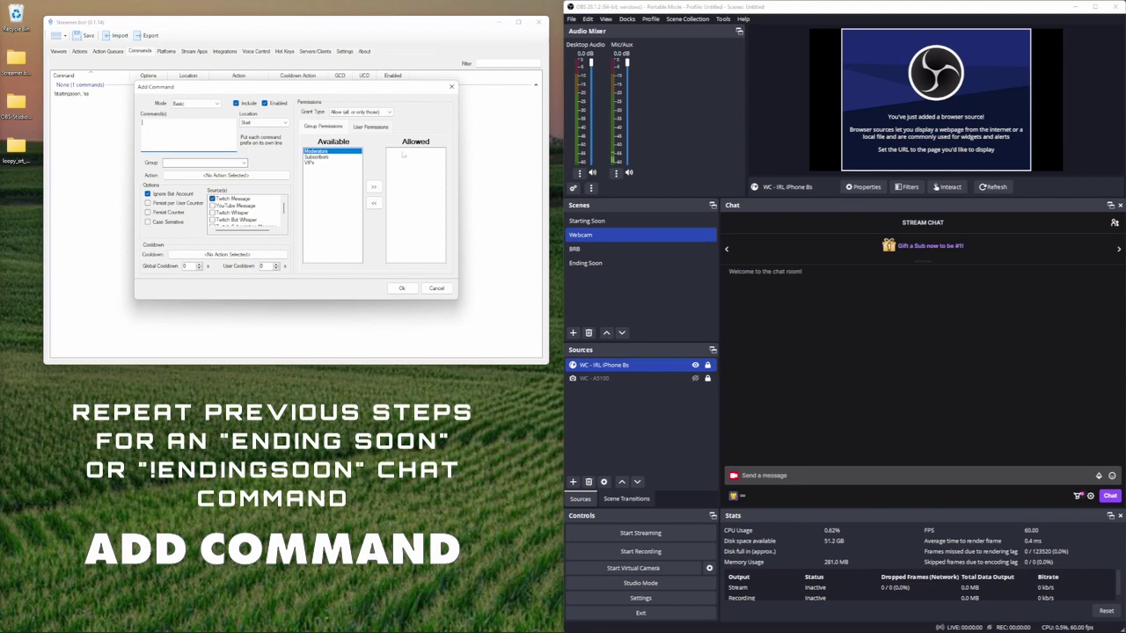
text(!ending)
Assign the Stop Stream action to the ending command and allow the Moderators group to use it
click(226, 175)
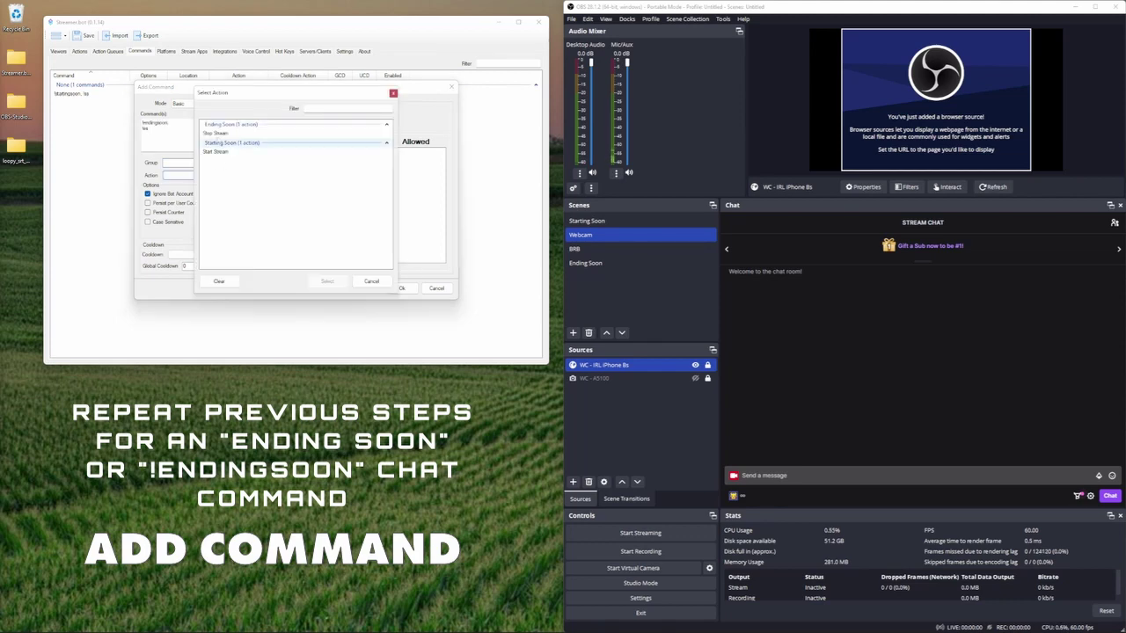
click(214, 134)
click(327, 280)
click(373, 187)
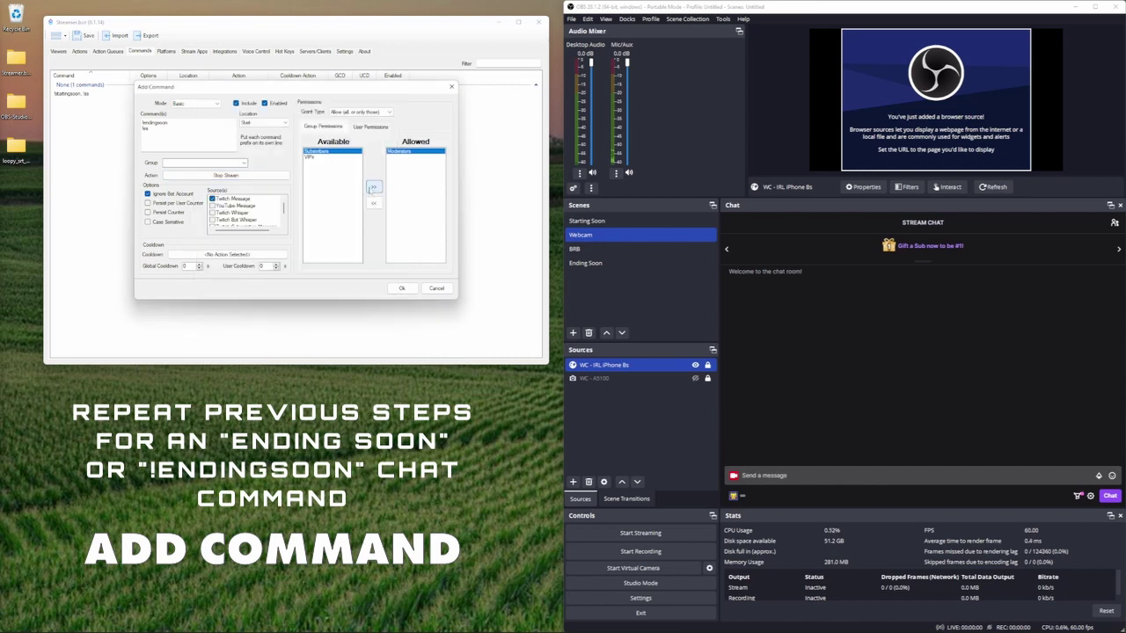
click(401, 288)
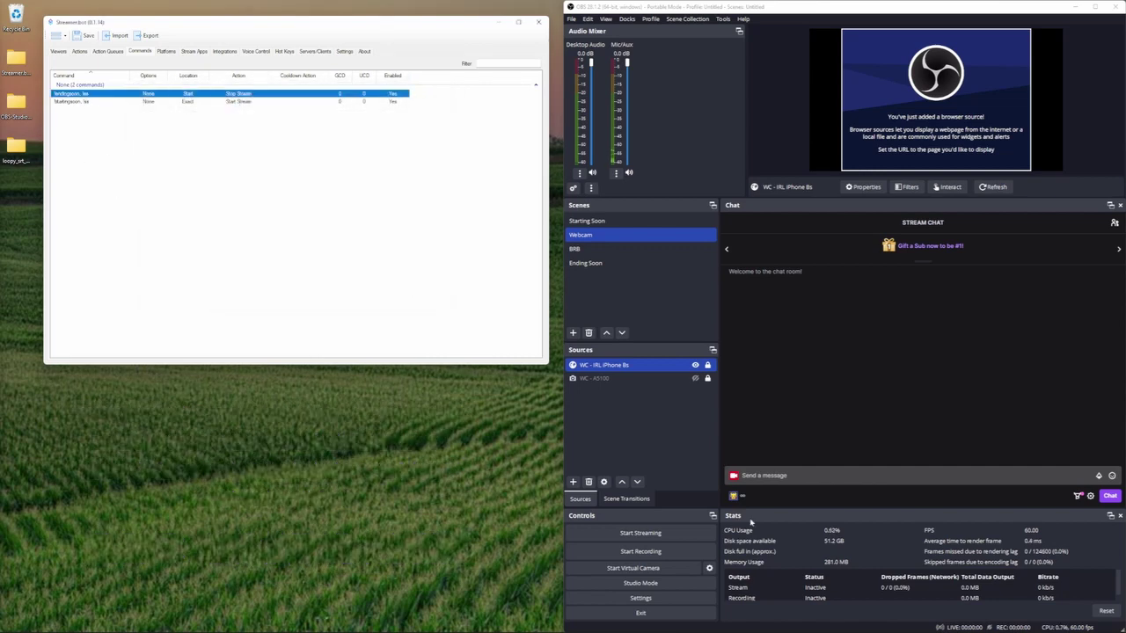
Send "!startingsoon" in the stream chat to test the start command
click(915, 474)
text(!startingsoon)
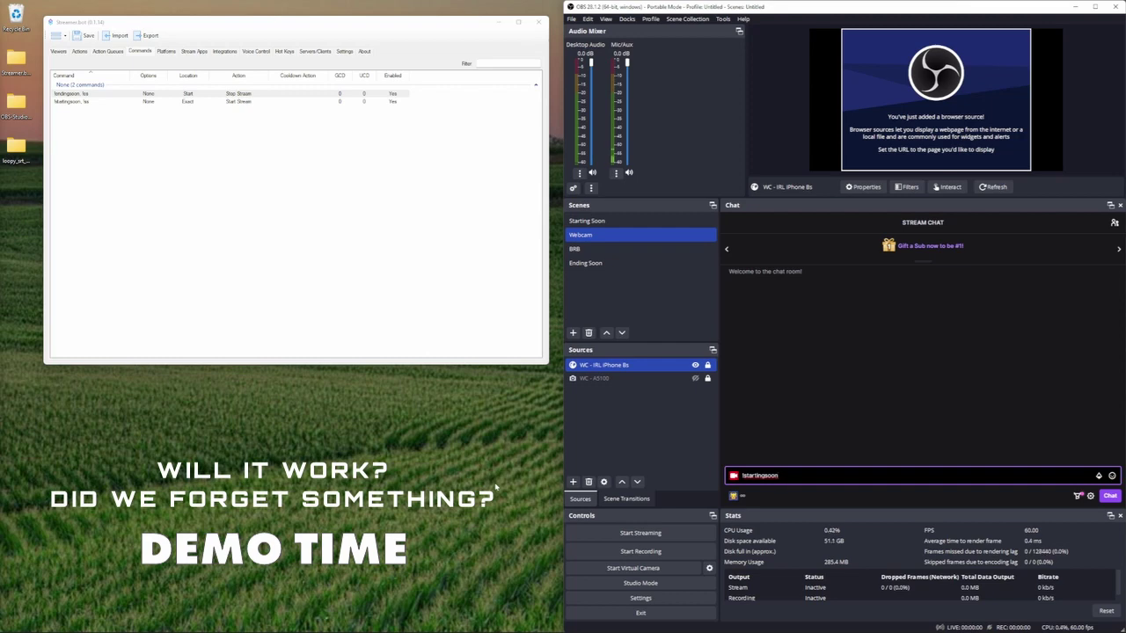
key(Return)
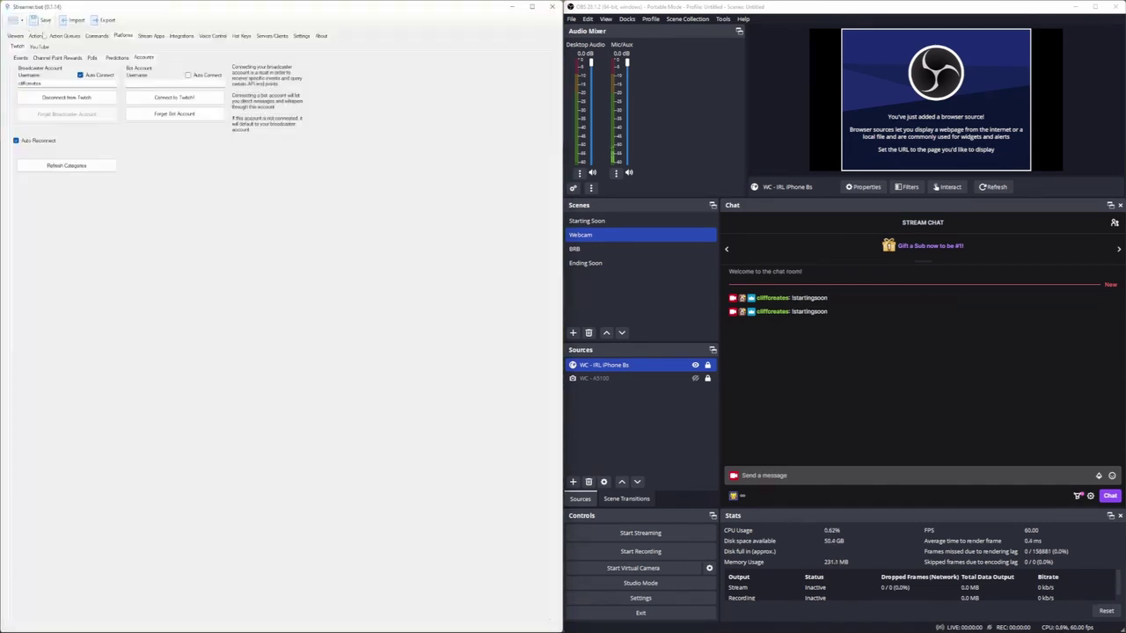
Show the Streamer.bot actions list and send "!startingsoon" in the stream chat again
click(39, 36)
click(879, 475)
text(!startingsoon)
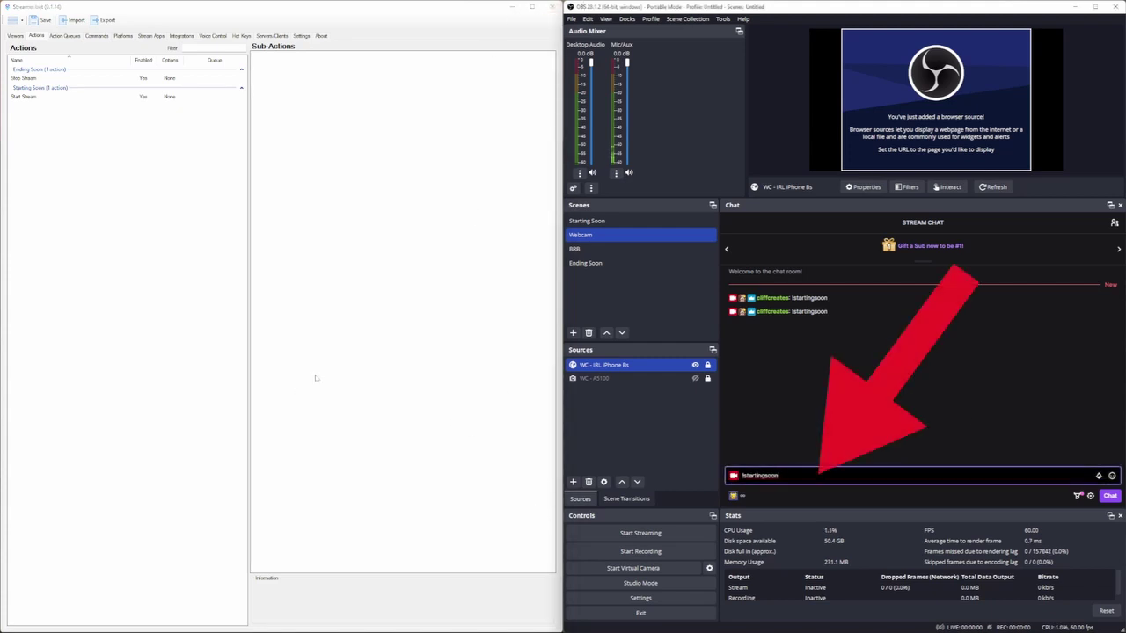
key(Return)
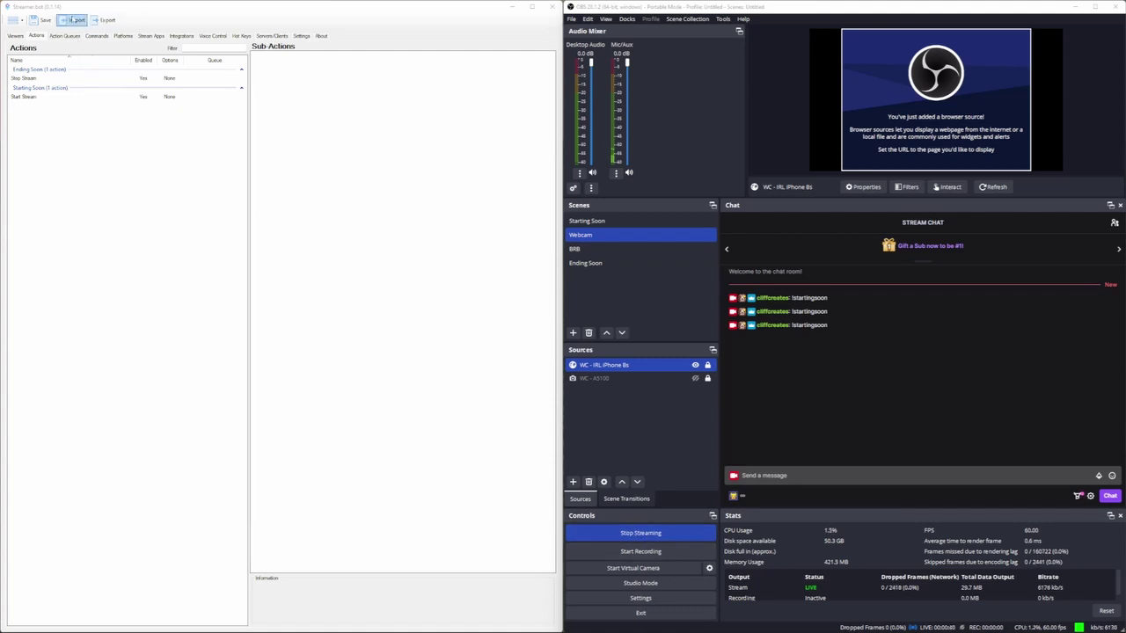
Add the Gandalf video as a hidden, locked media source above the IRL iPhone source in the OBS Webcam scene
click(97, 35)
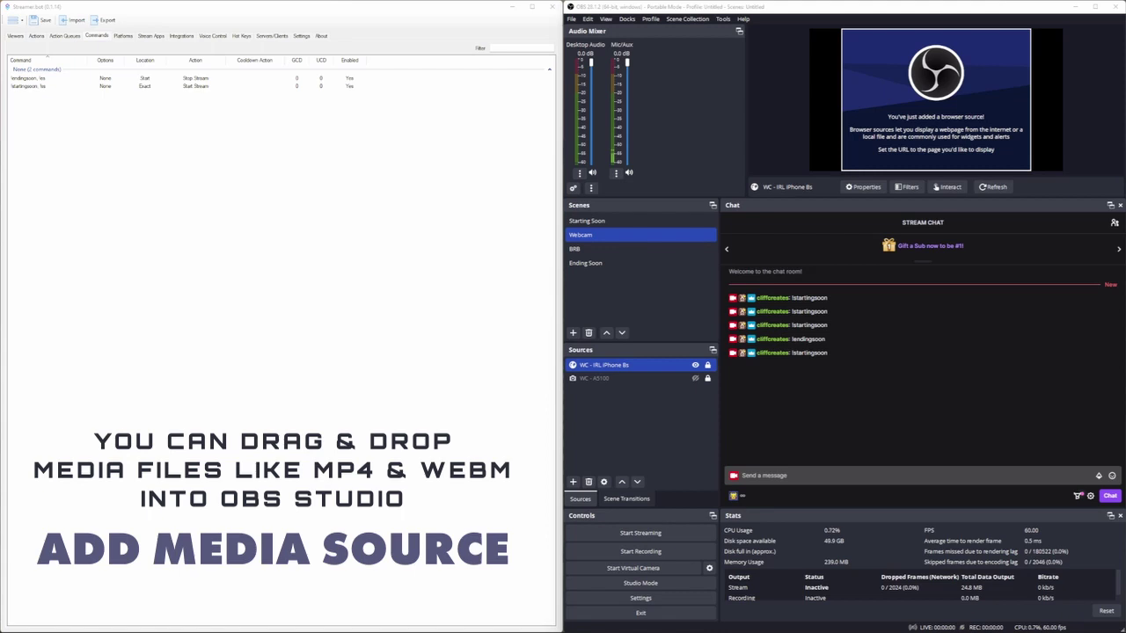
drag(648, 432, 647, 435)
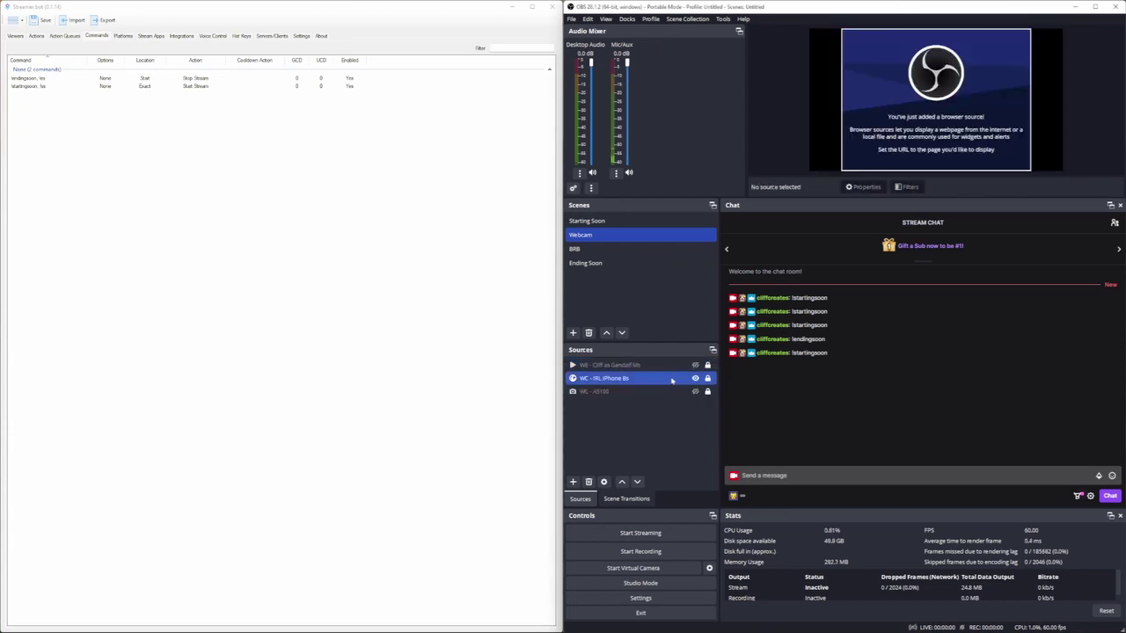
click(653, 367)
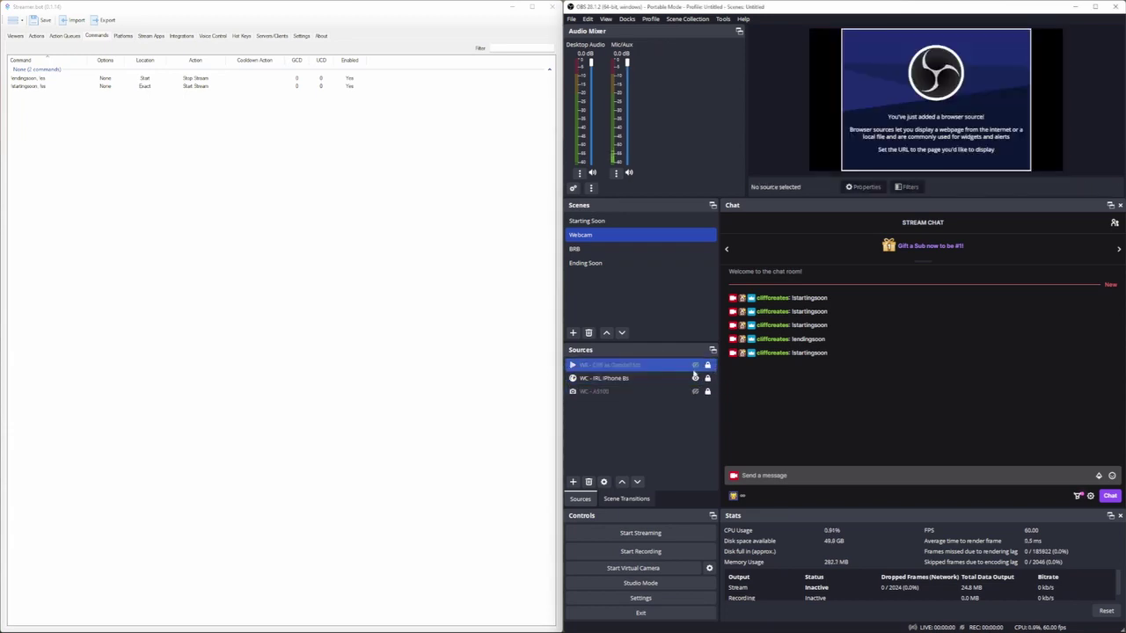
click(695, 376)
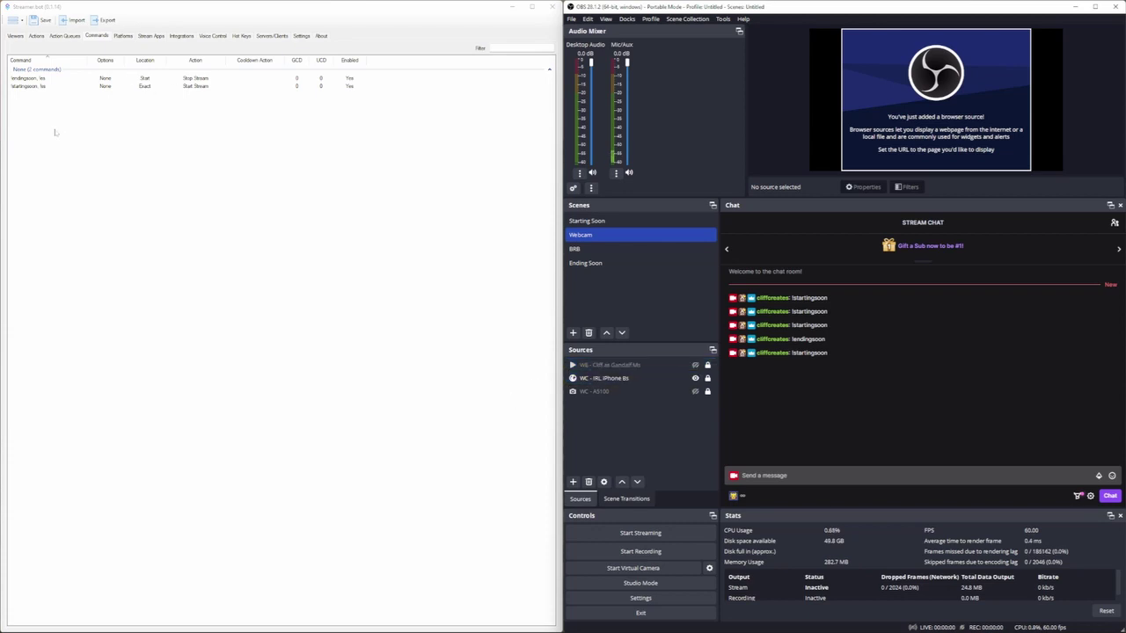
Add a Streamer.bot action named after the Gandalf media source in a new "Channel Point Redemptions" group
click(36, 36)
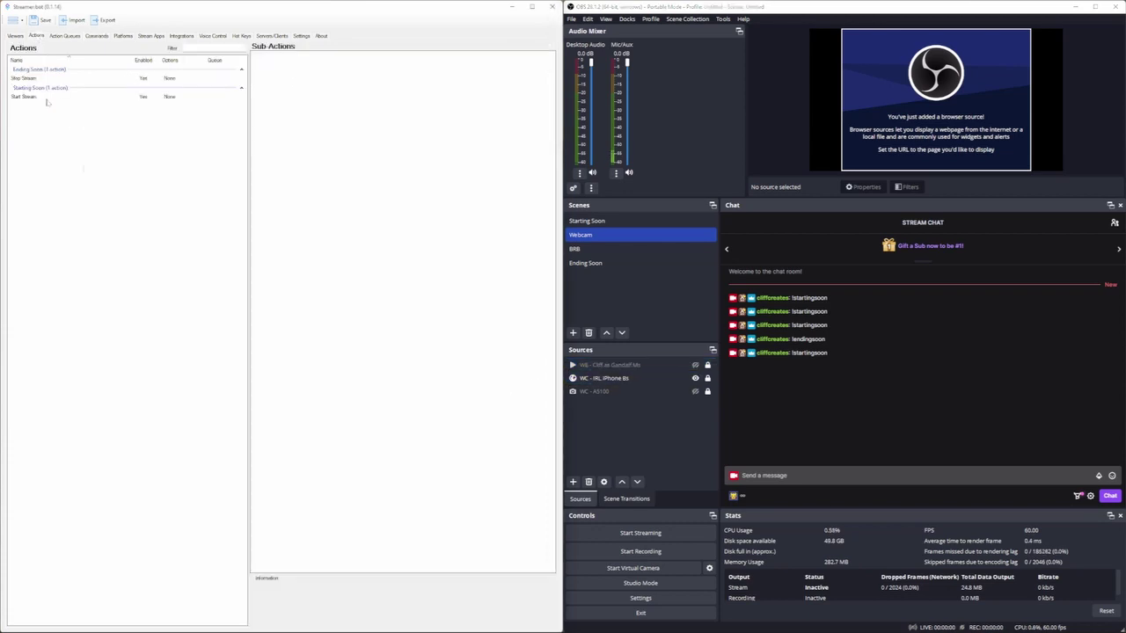
right_click(50, 143)
click(66, 145)
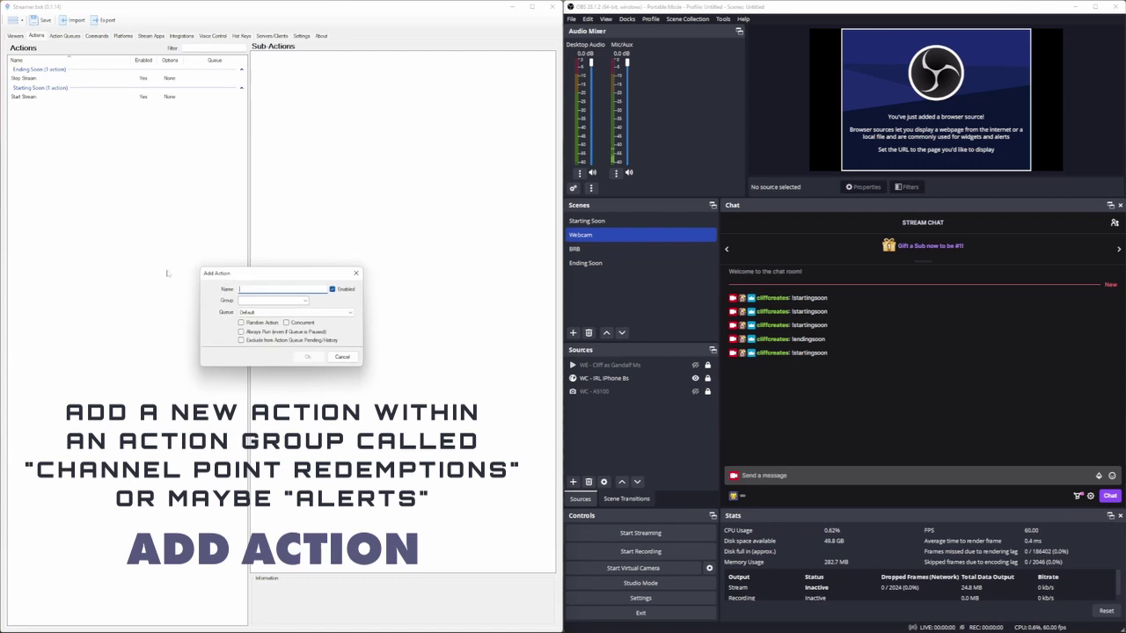
key(Tab)
text(Chan)
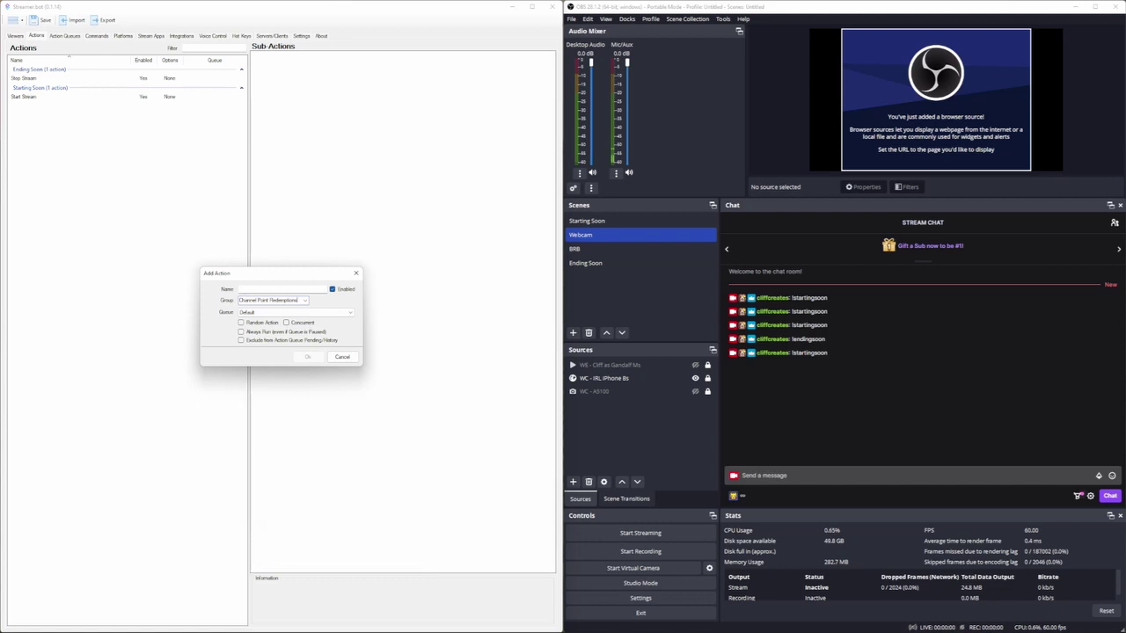
click(291, 288)
text(Cl)
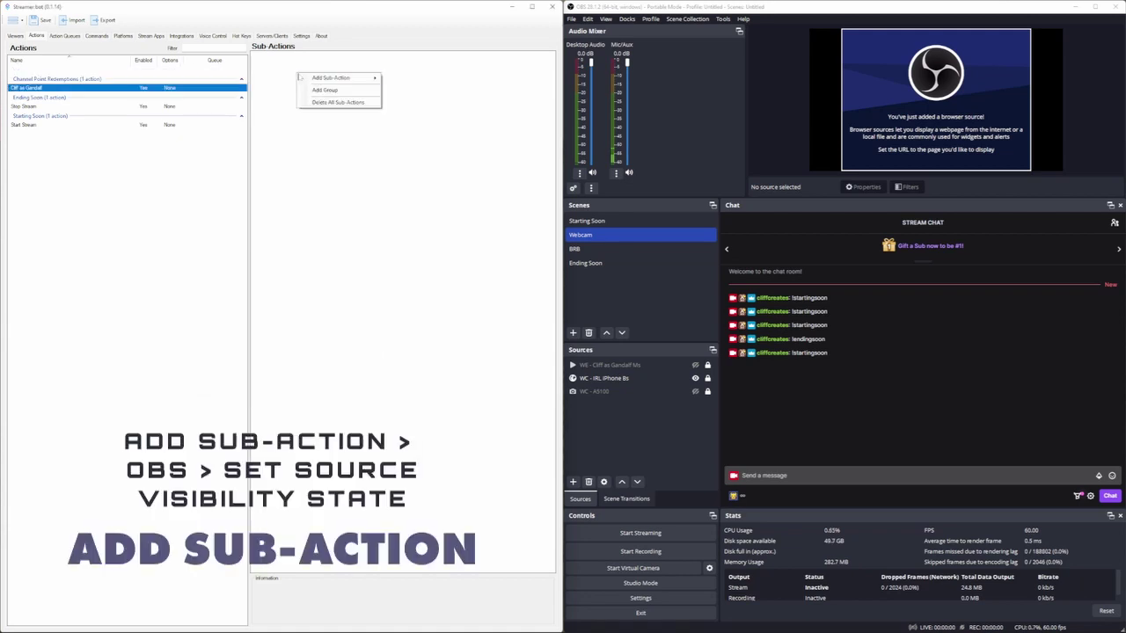
Add an OBS Set Source Visibility State sub-action that makes the Gandalf source in the Webcam scene Visible
mouse_move(316, 81)
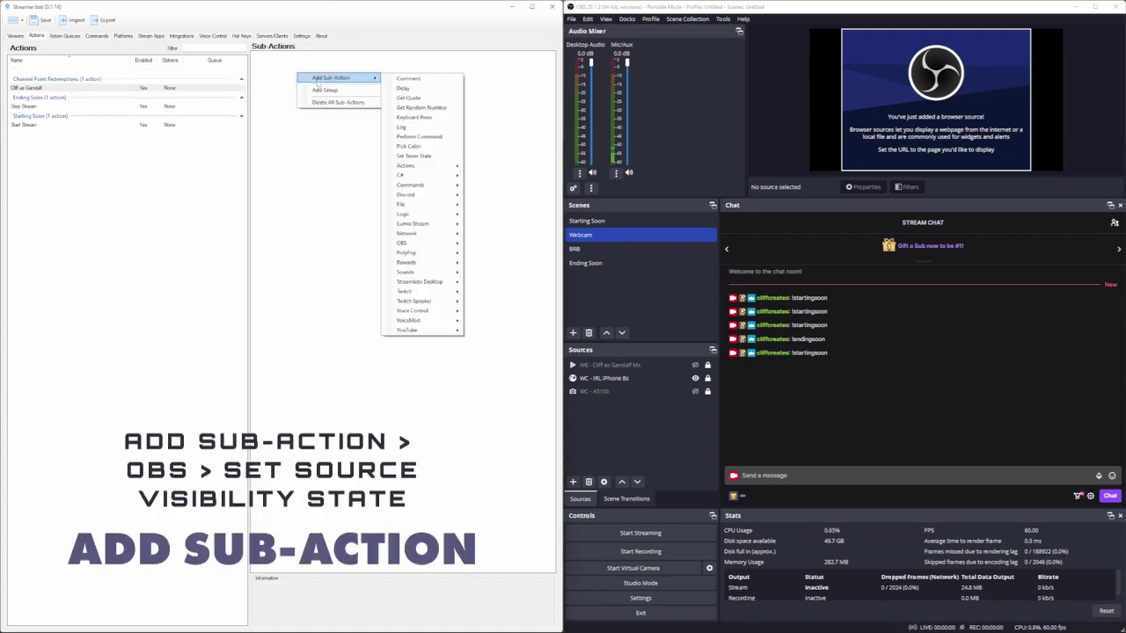
mouse_move(413, 243)
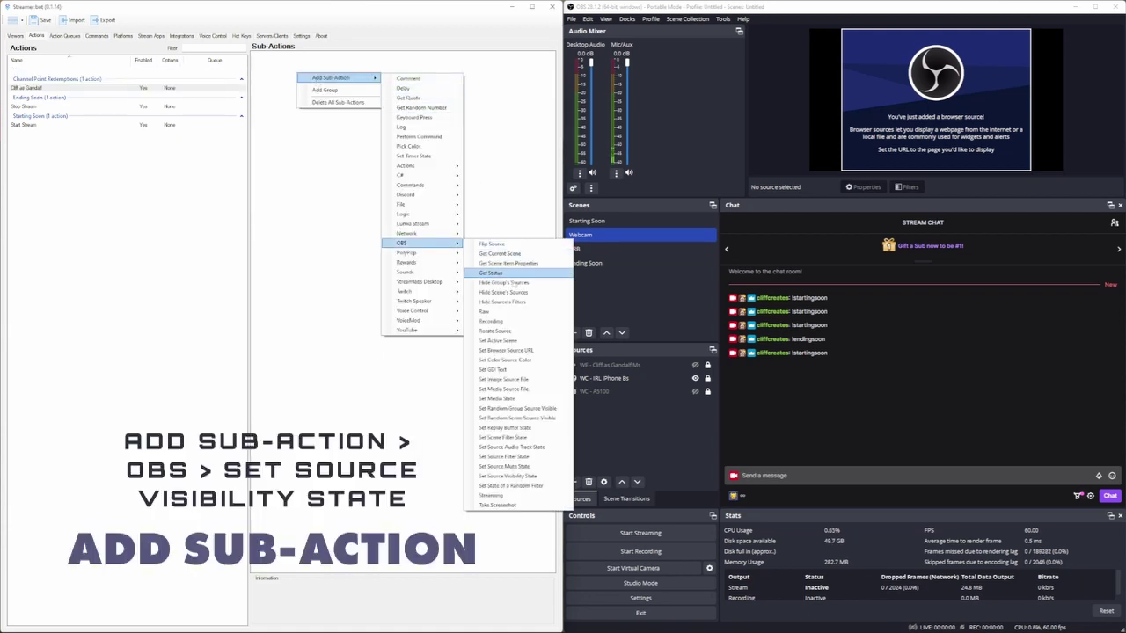
click(507, 475)
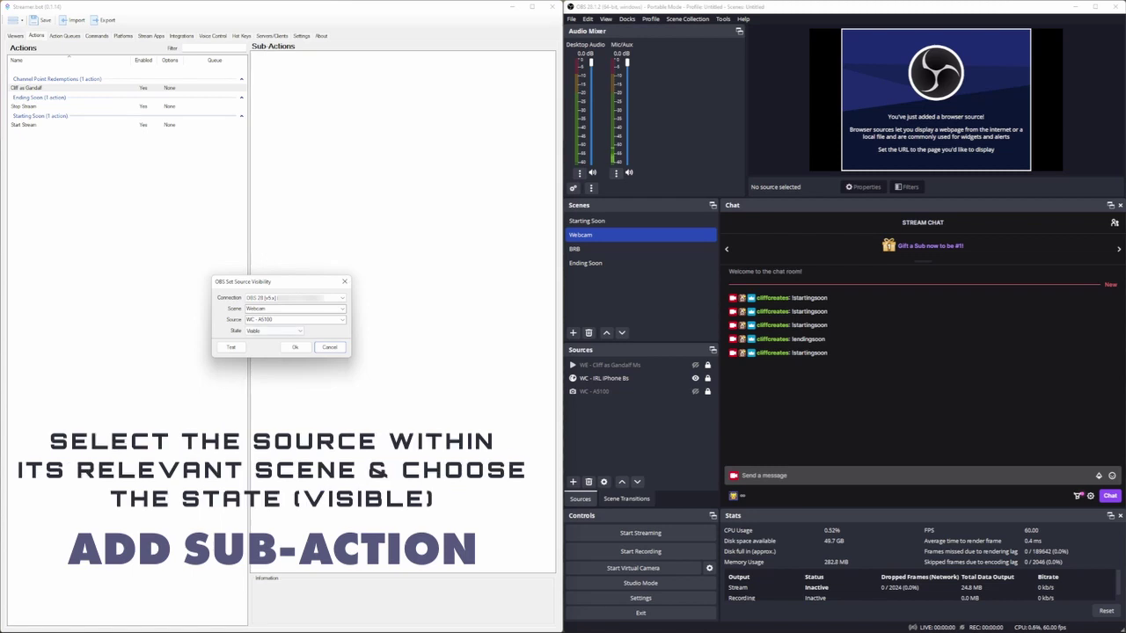
click(343, 321)
click(273, 326)
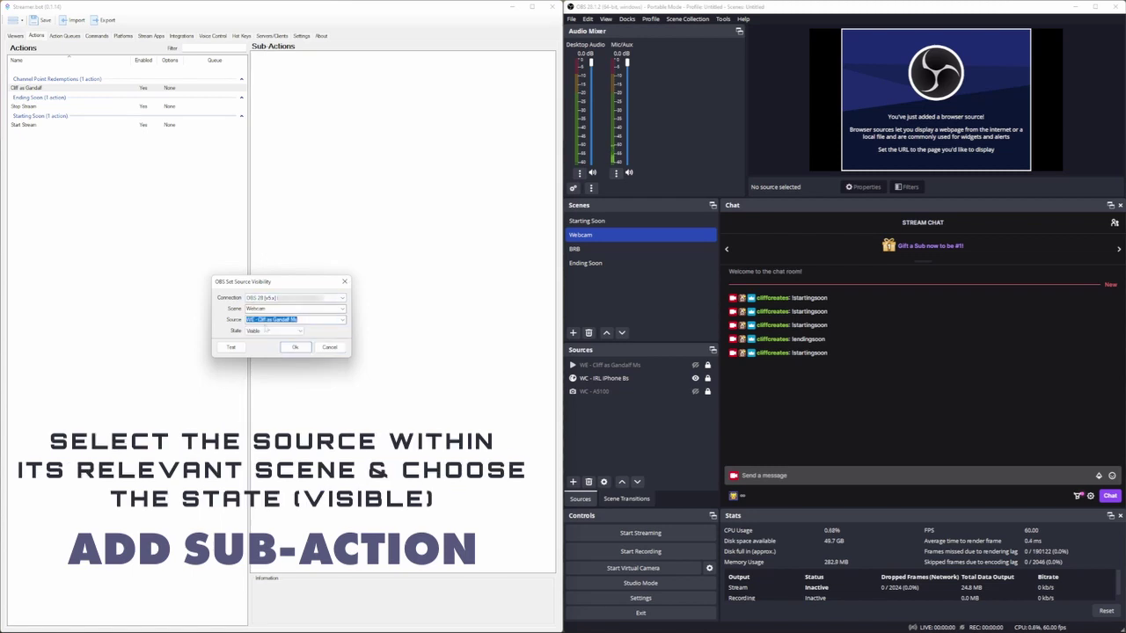
click(295, 347)
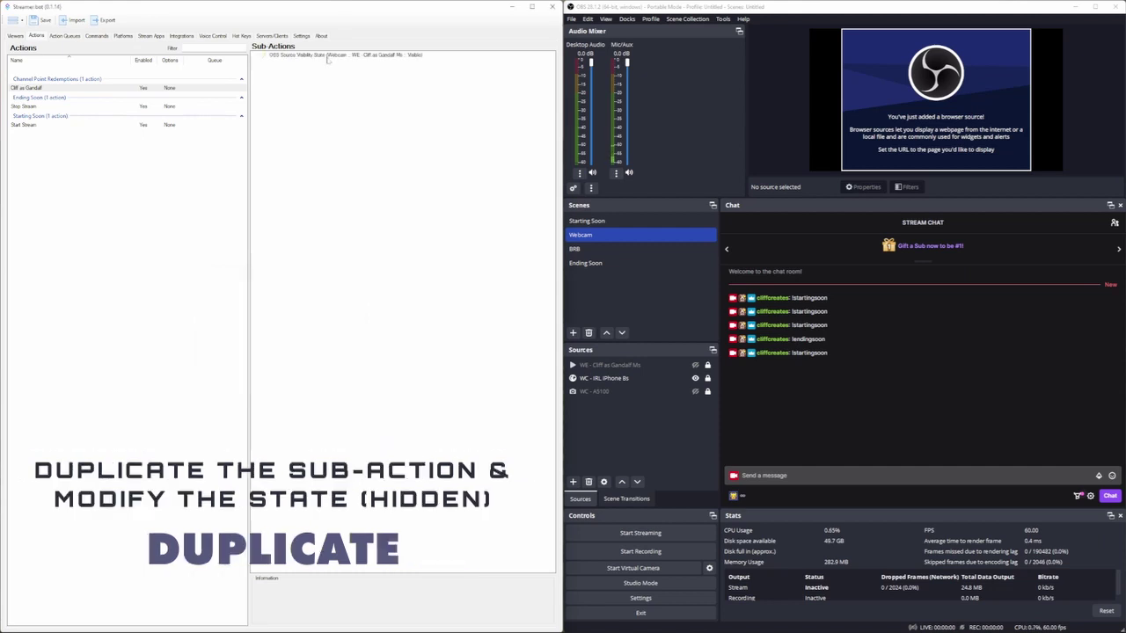
Duplicate the source visibility sub-action and set the copy's state to Hidden
right_click(339, 55)
click(352, 143)
double_click(322, 61)
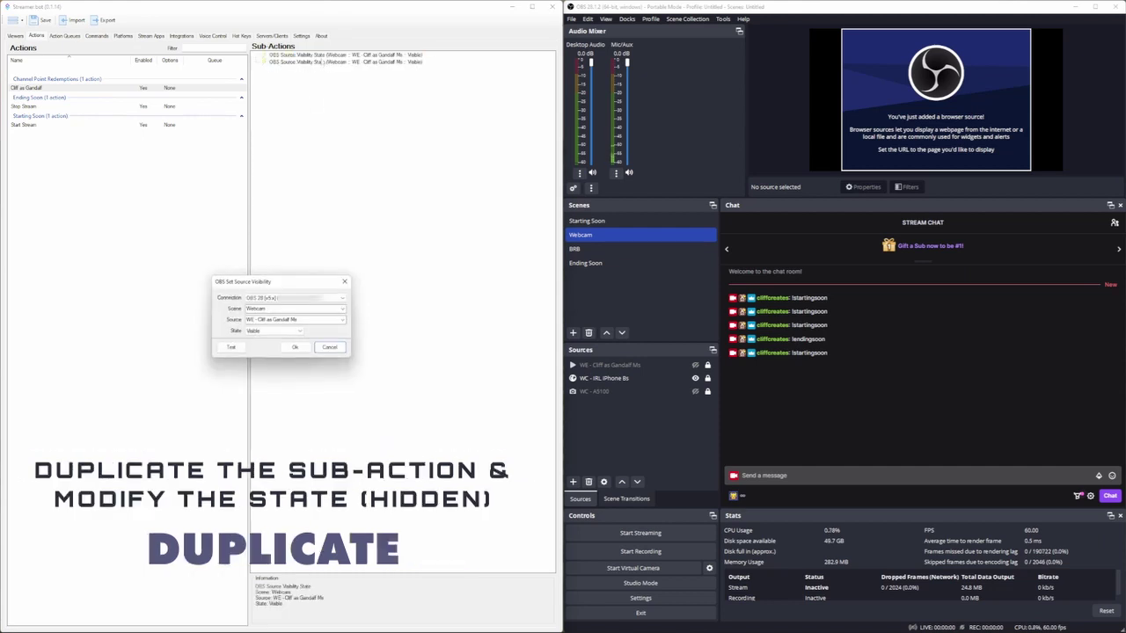
click(273, 330)
click(263, 344)
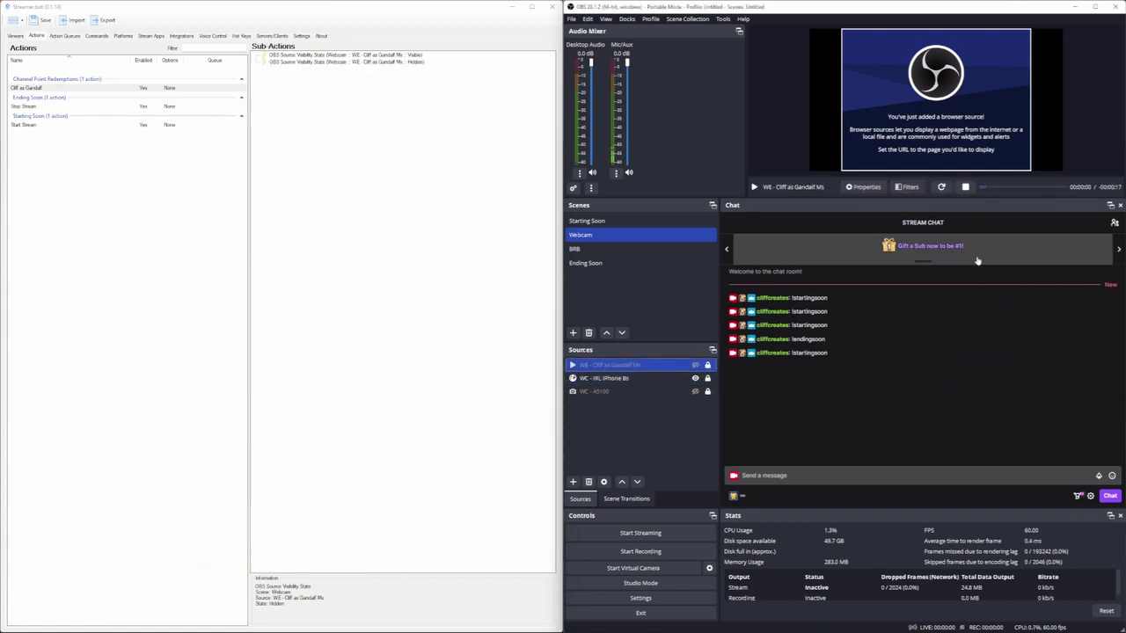
Add a Delay sub-action of 17500 ms and place it between the Visible and Hidden sub-actions
right_click(300, 103)
mouse_move(345, 105)
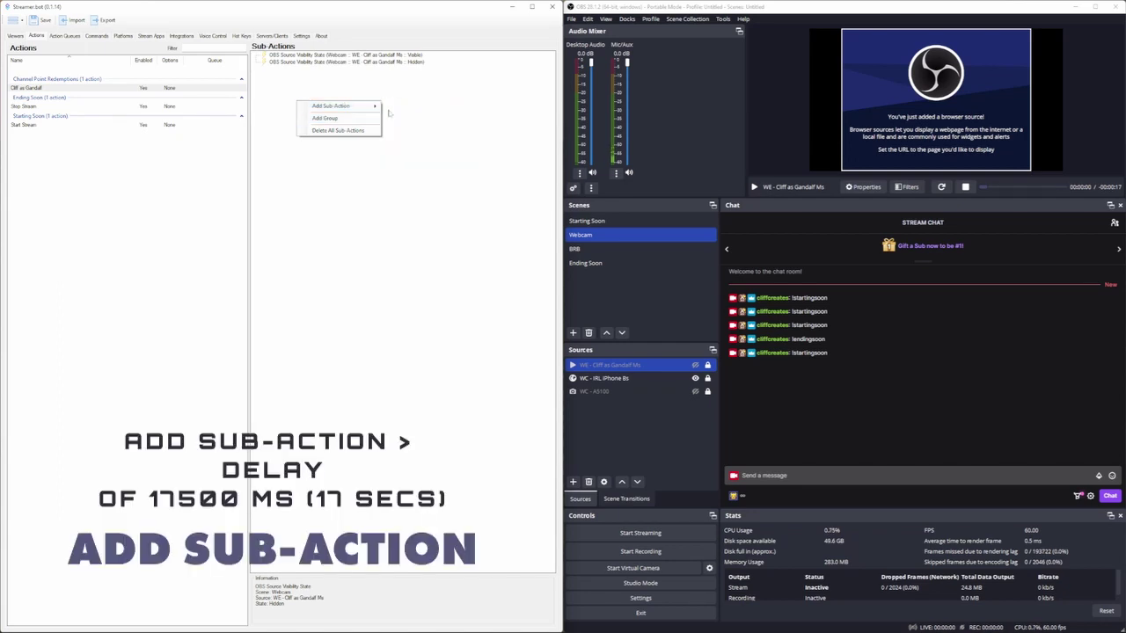
click(402, 116)
text(17000)
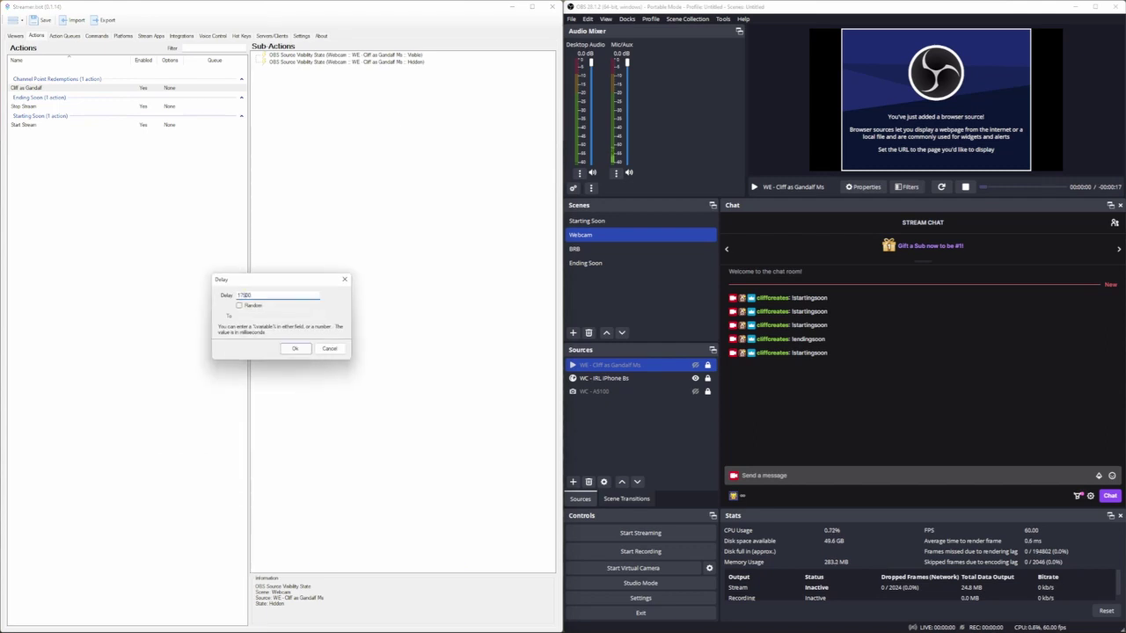
click(294, 348)
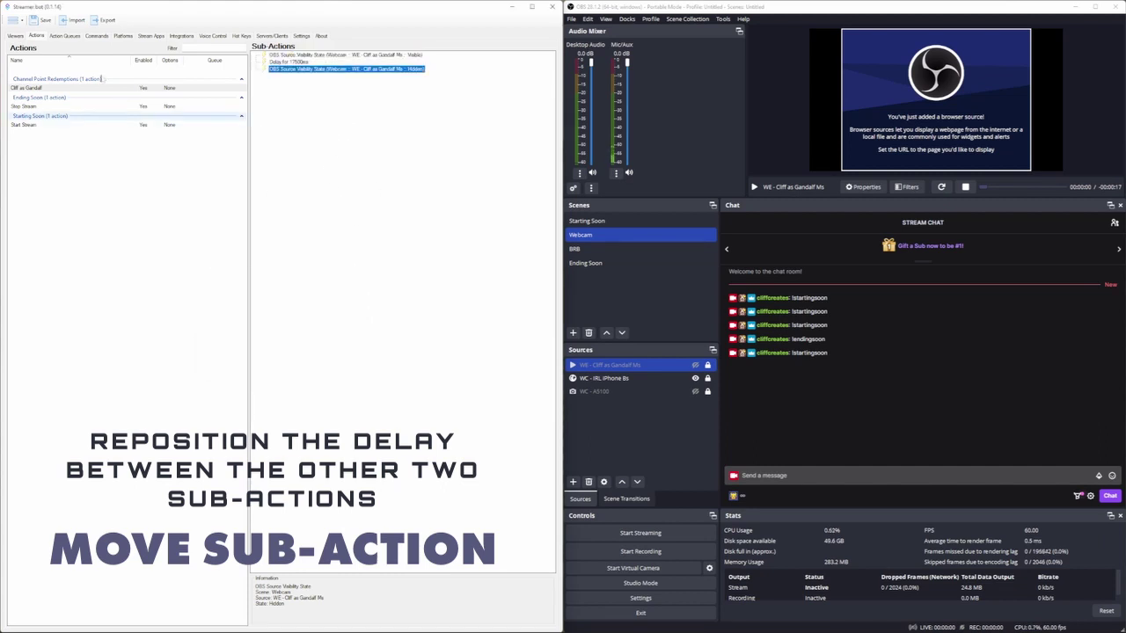
Create a chat command with the texts "!gandalf" and "!gc" on separate lines and its location set to Exact
click(97, 35)
right_click(136, 135)
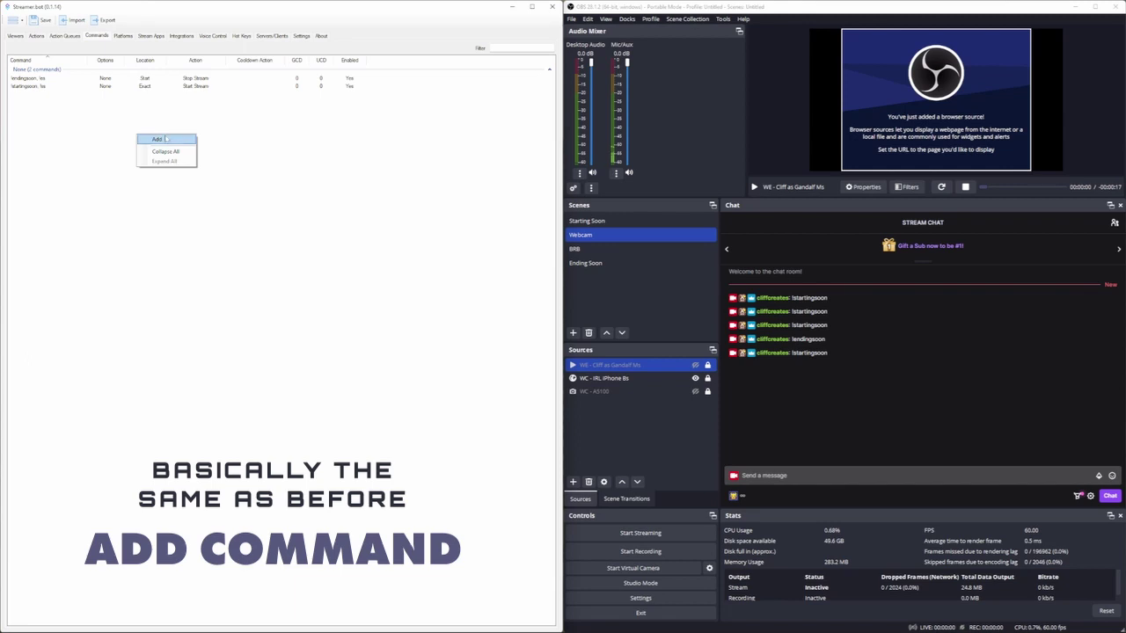
click(154, 139)
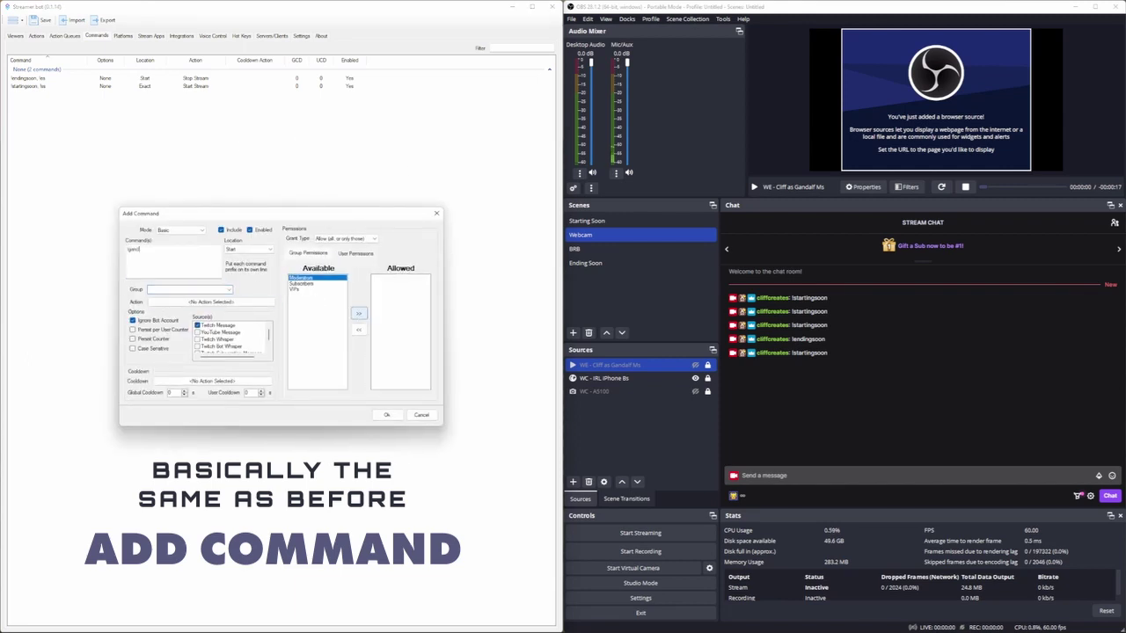
click(249, 248)
click(249, 261)
Allow the Moderators group to use the Gandalf command and assign the Channel Point Redemptions action to it
click(358, 313)
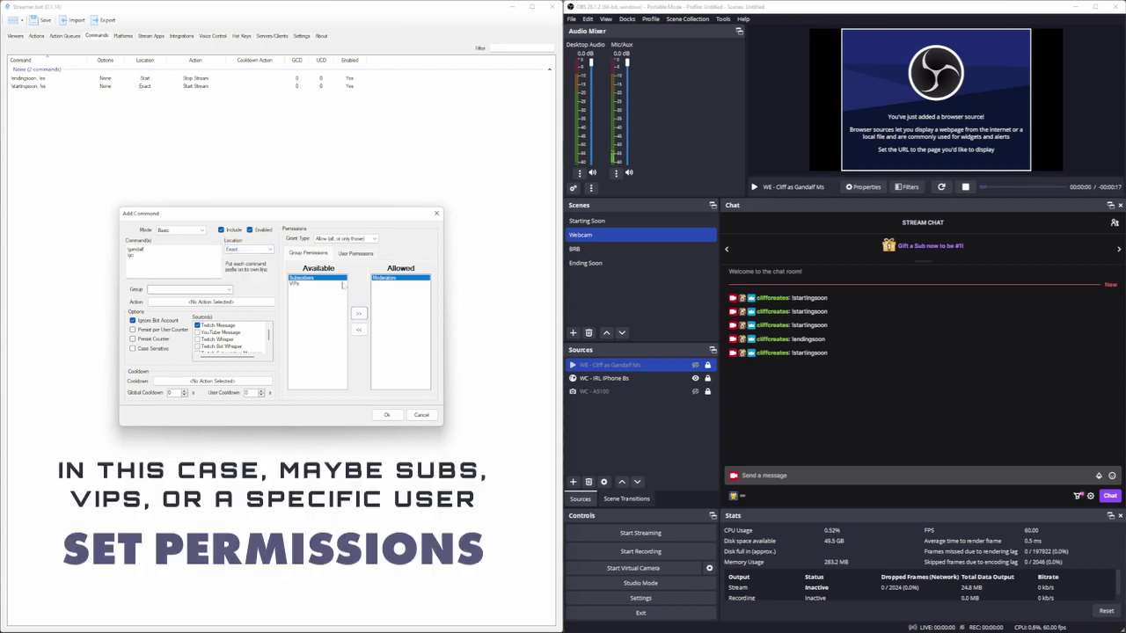
click(204, 303)
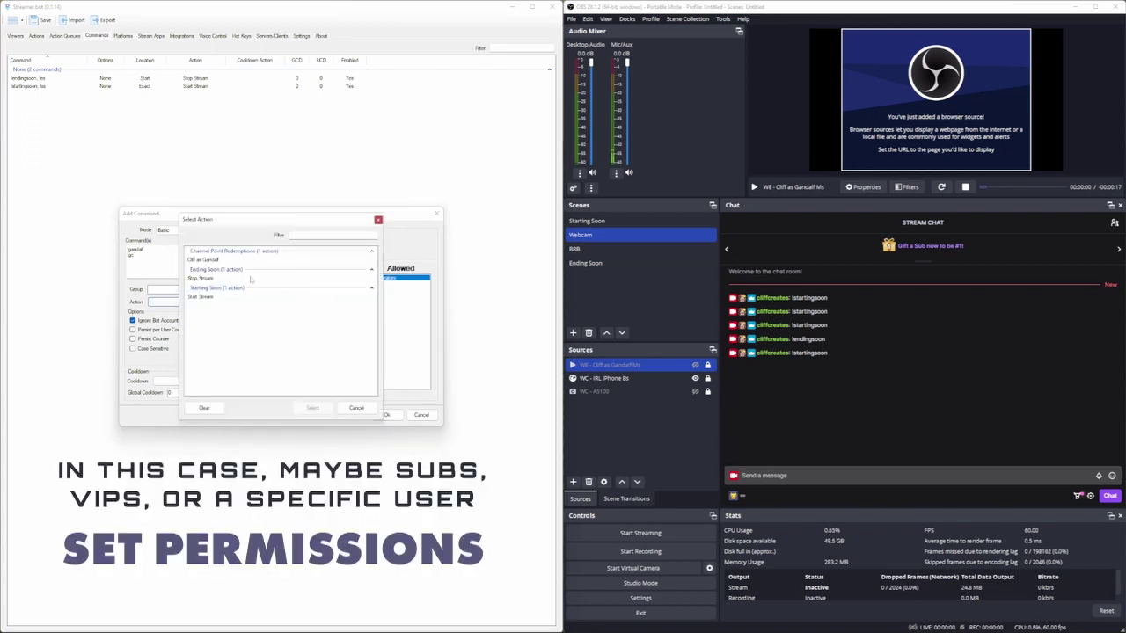
click(200, 261)
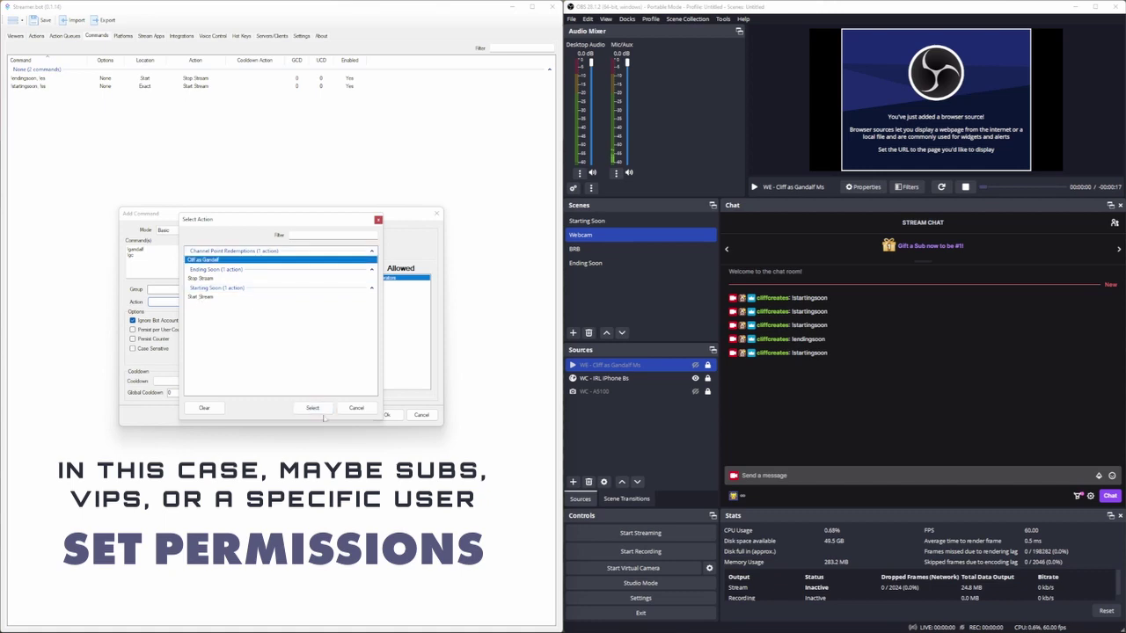
click(312, 408)
click(386, 414)
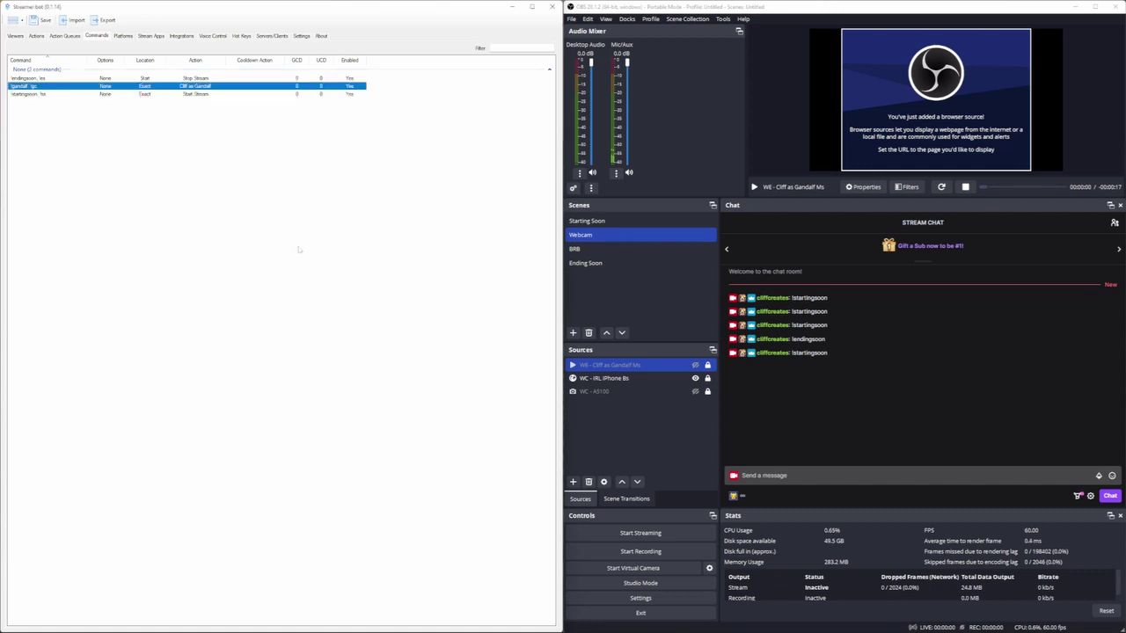
Send the command "!gandalf" in the stream chat to test the media alert
click(772, 475)
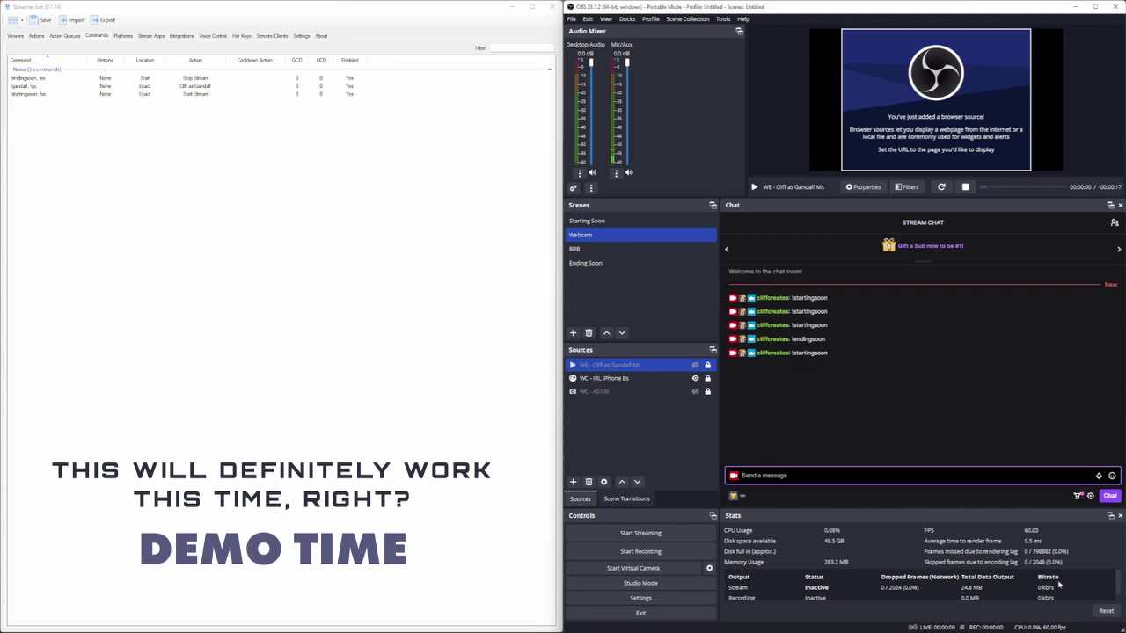
text(!gand)
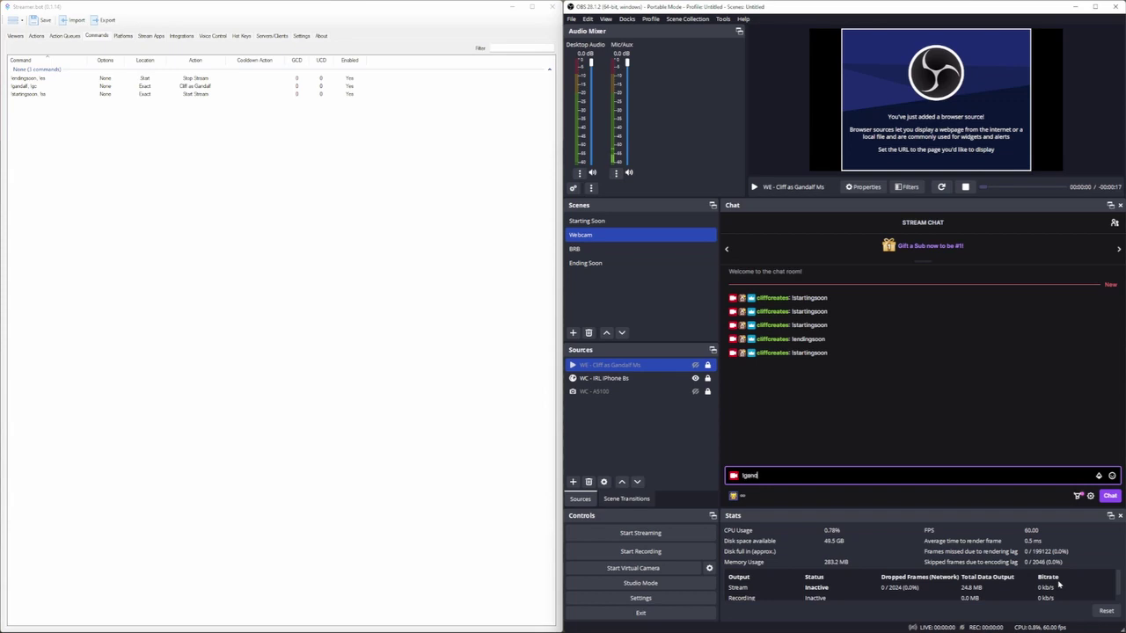
text(alf)
key(Return)
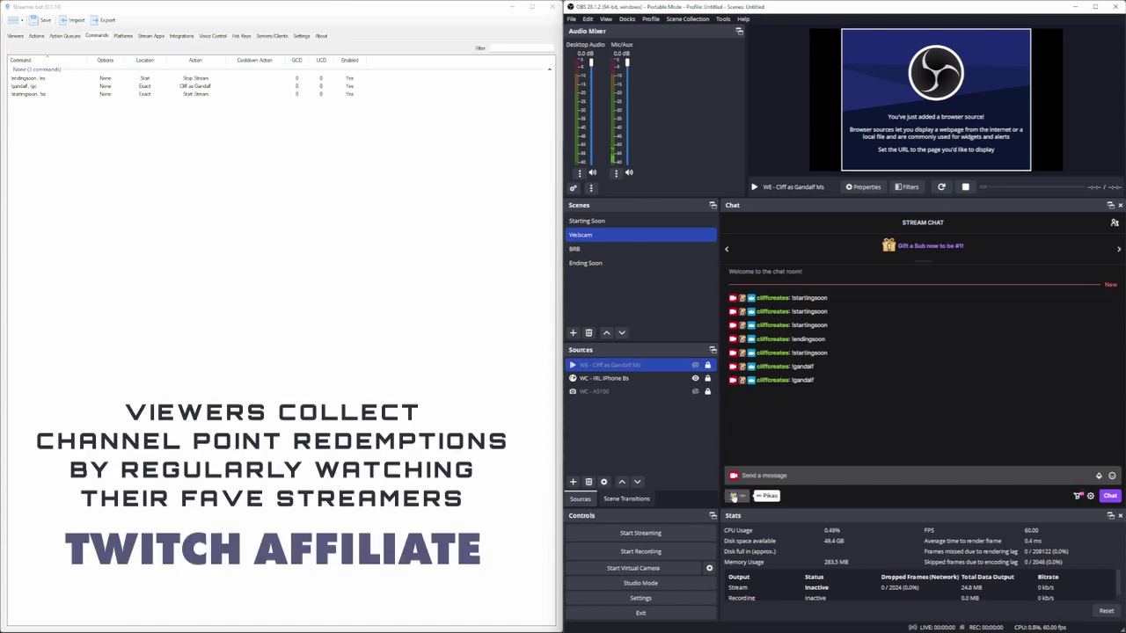
Browse the channel's point rewards from the stream chat
click(733, 495)
click(794, 458)
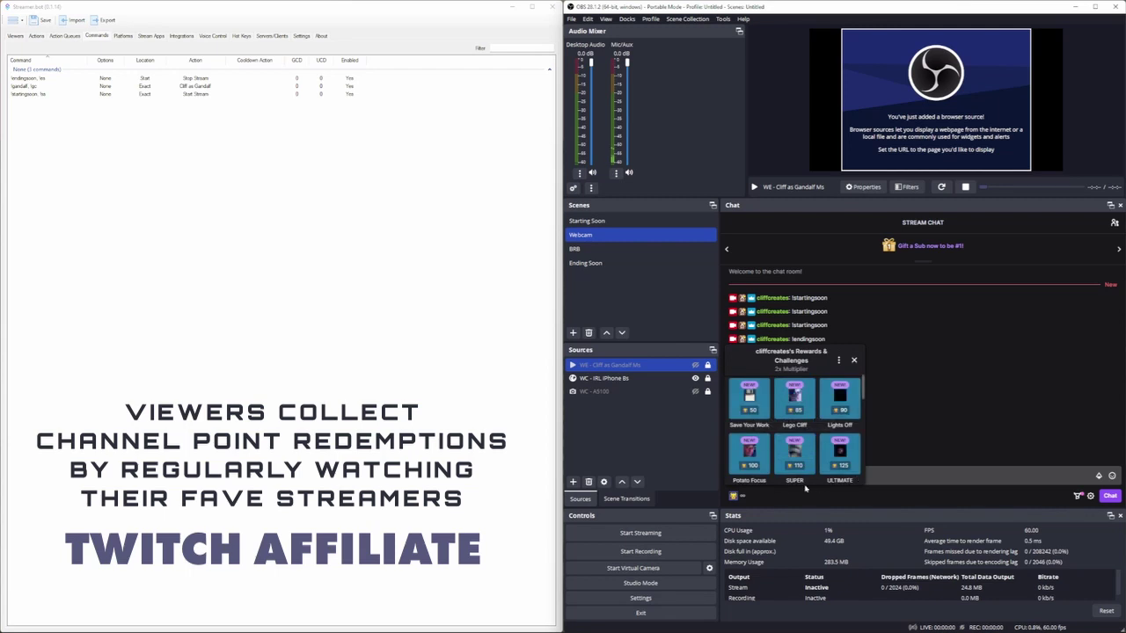
scroll(862, 376, up, 1)
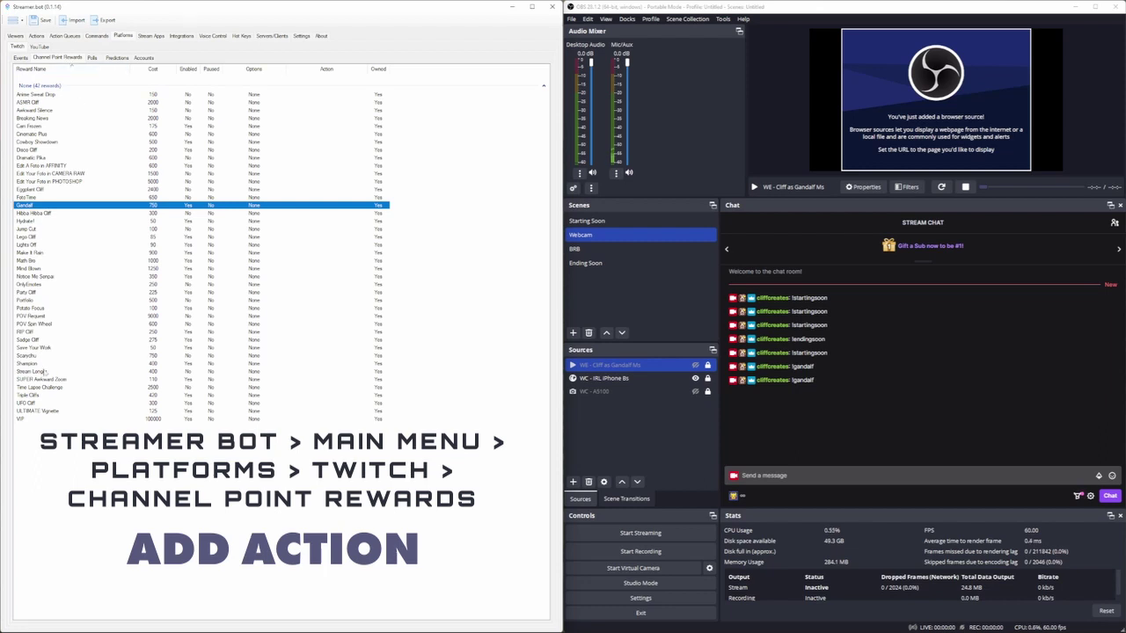
click(733, 495)
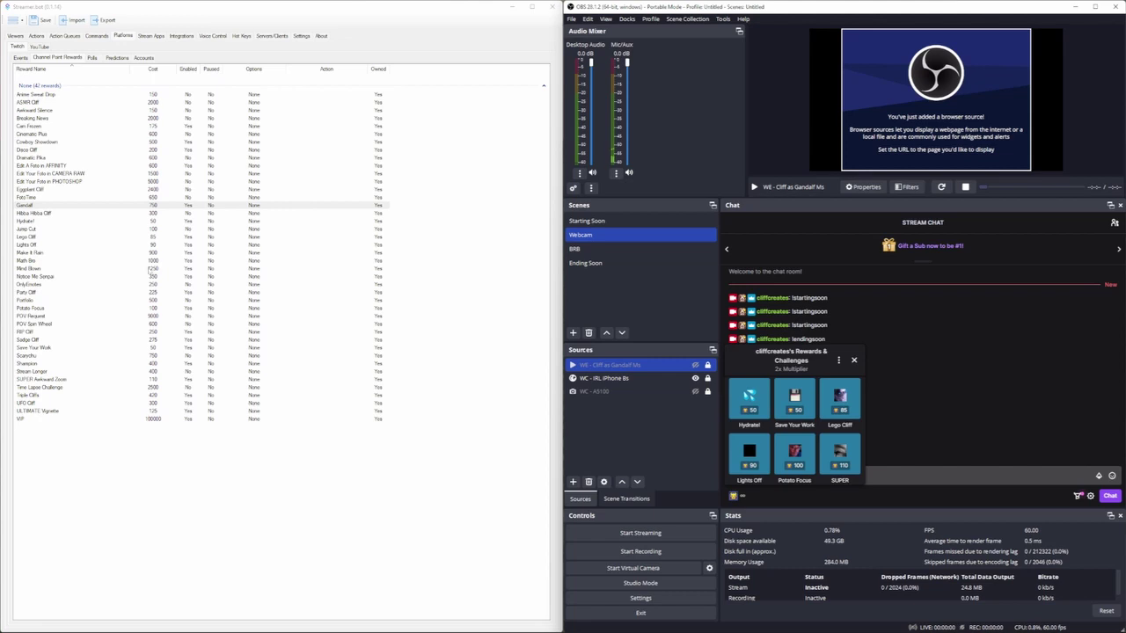
Open the Gandalf channel point reward for editing and view the Save Your Work reward's redemption details in chat
click(33, 208)
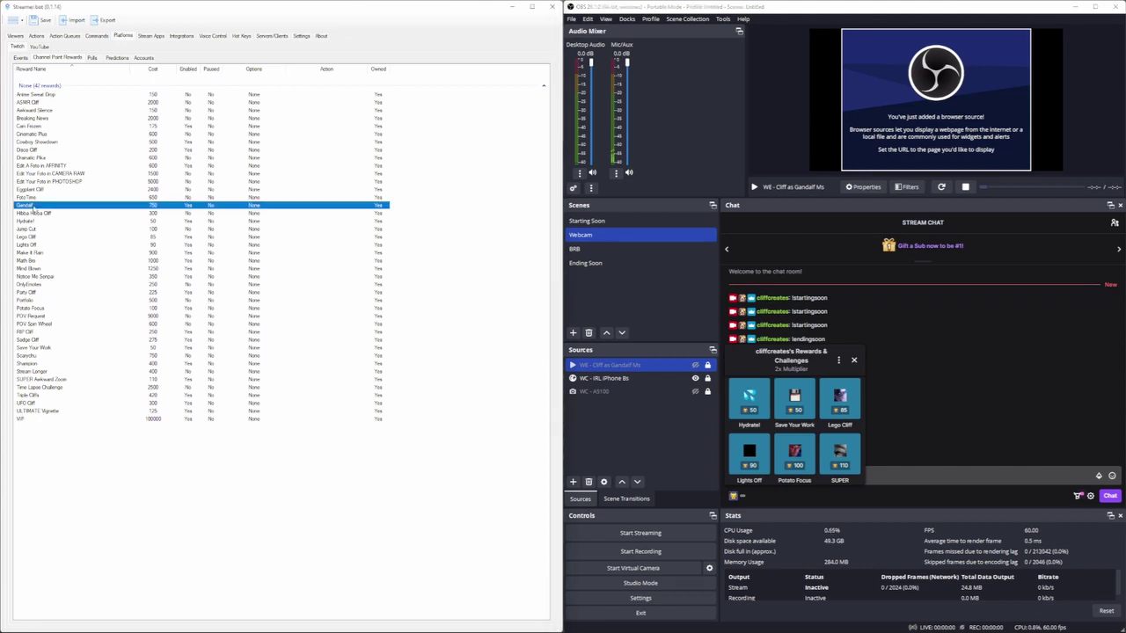
double_click(33, 208)
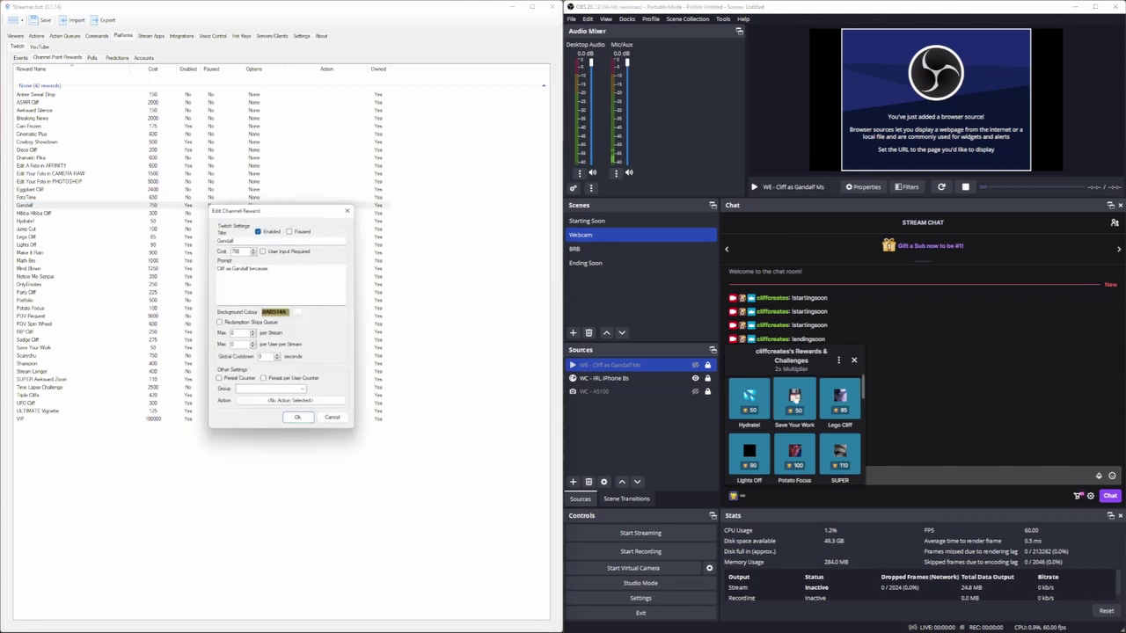
click(794, 400)
click(794, 466)
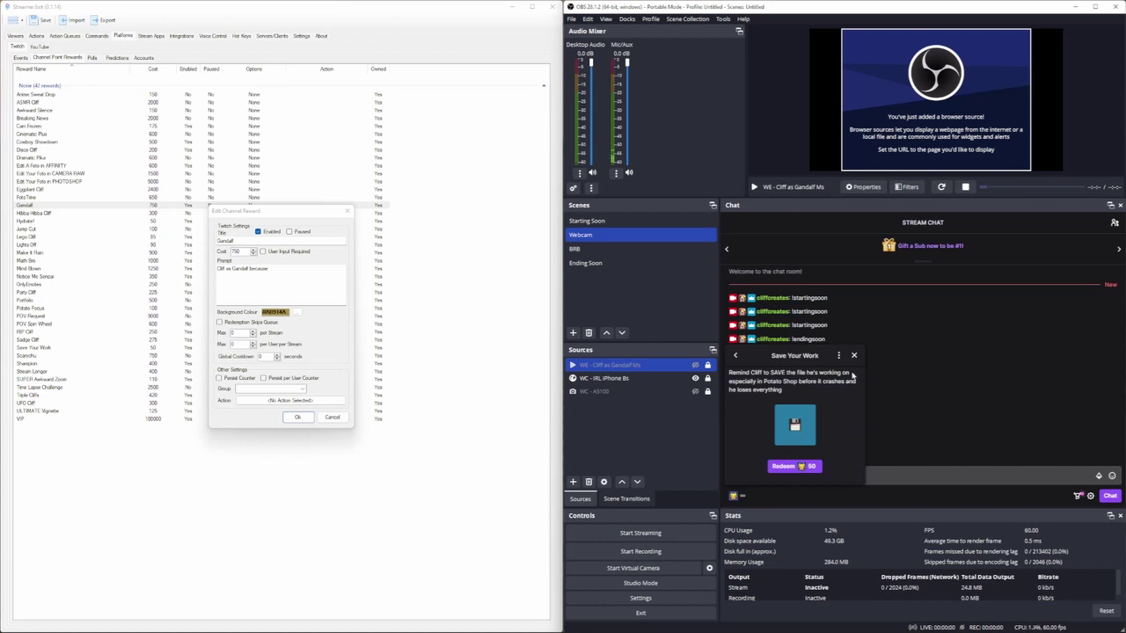
click(854, 355)
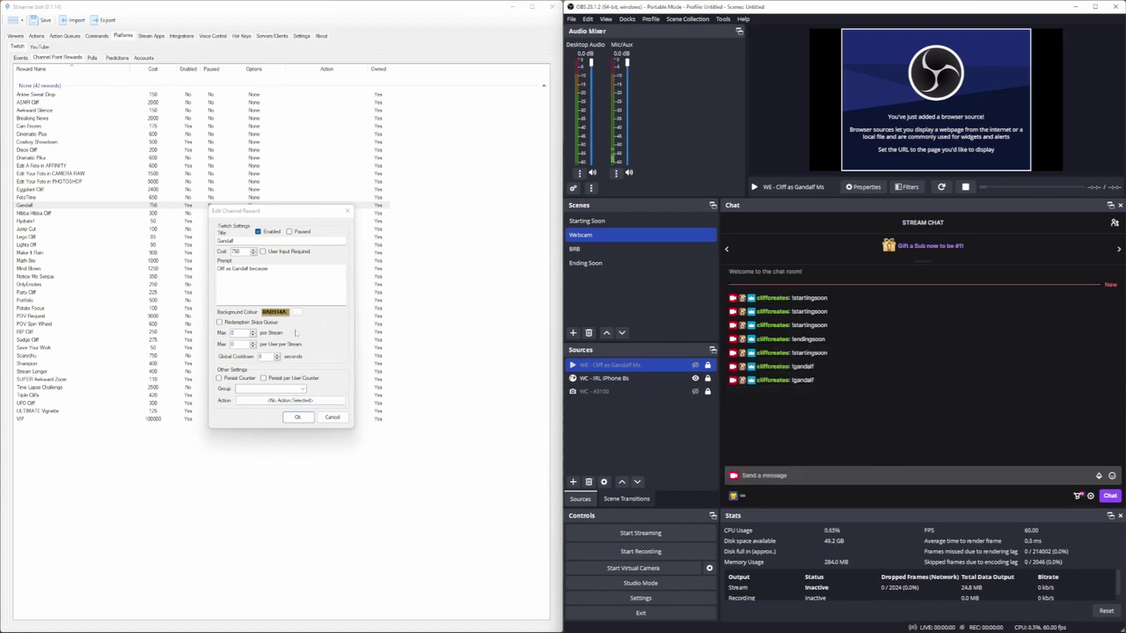
Assign the Gandalf action from the Channel Point Redemptions group to the Gandalf reward and save the reward
click(262, 401)
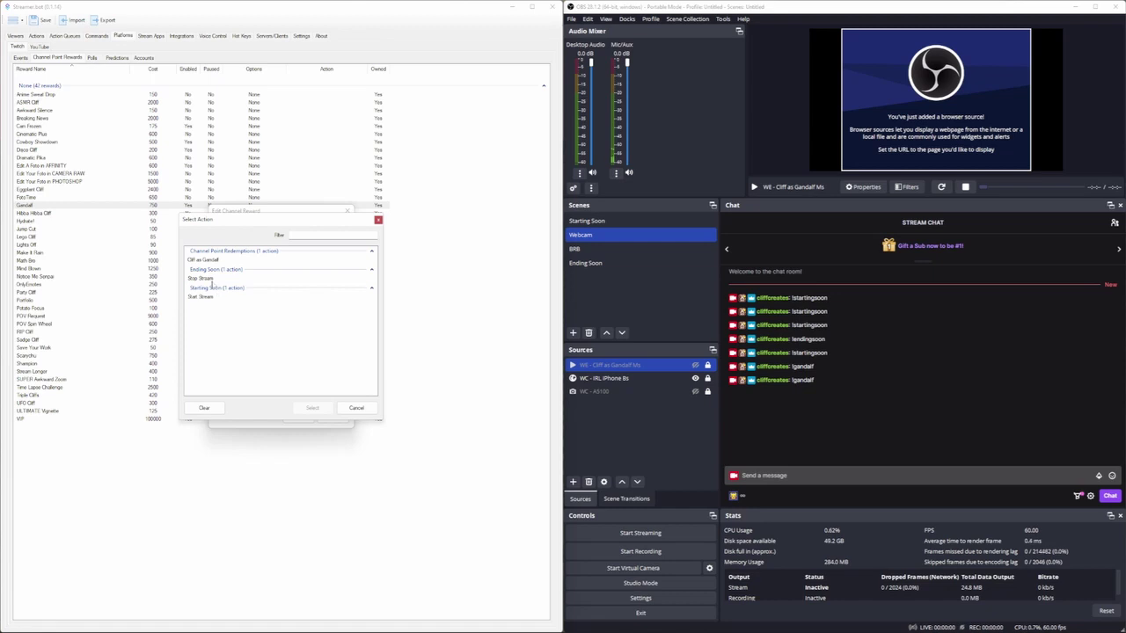
click(201, 261)
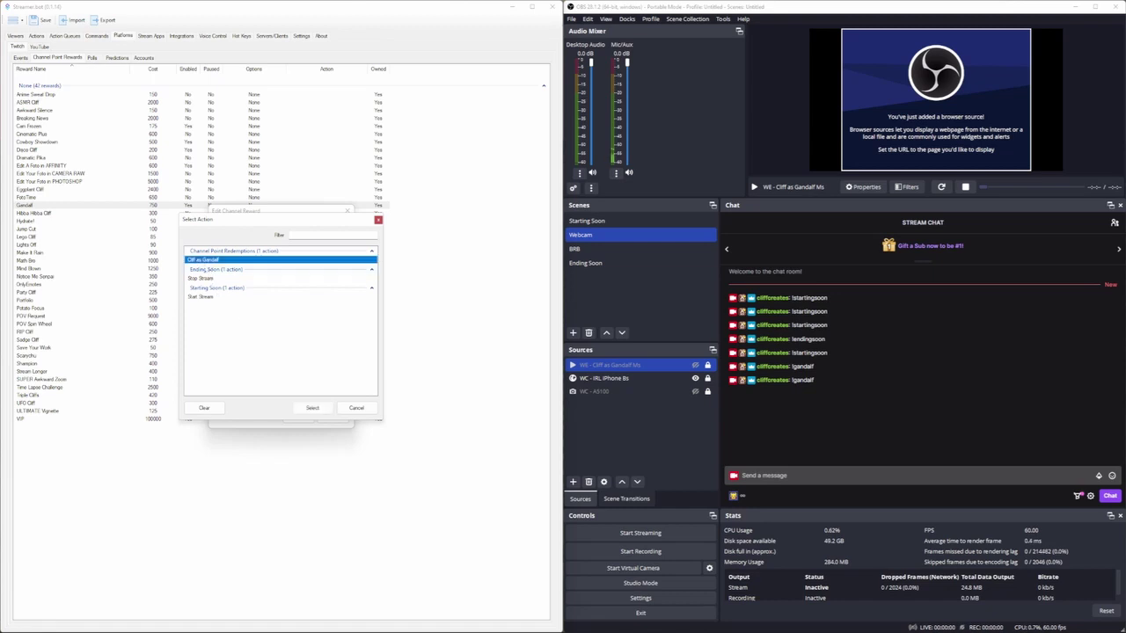
click(312, 408)
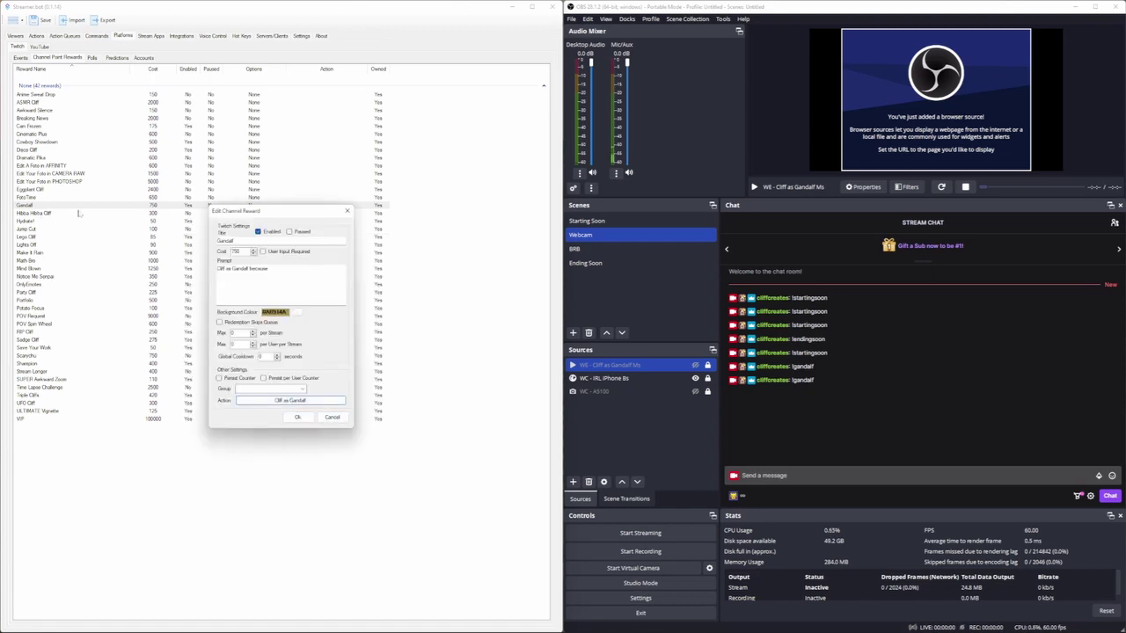
click(298, 417)
Redeem the Gandalf reward for 750 channel points in the stream chat to test its action
click(733, 498)
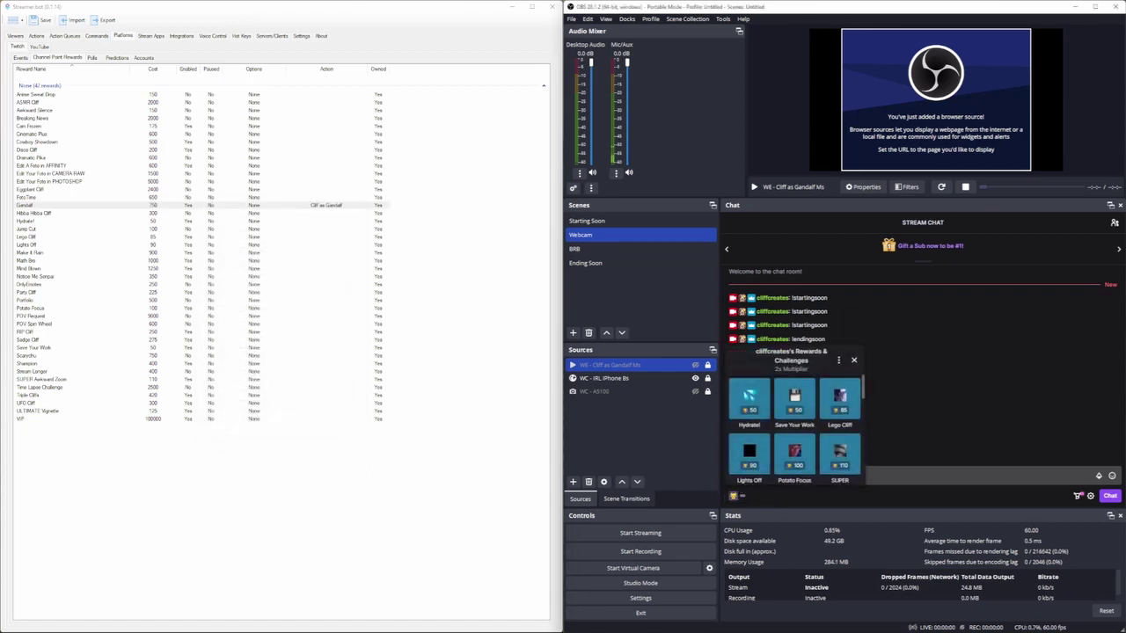
click(721, 381)
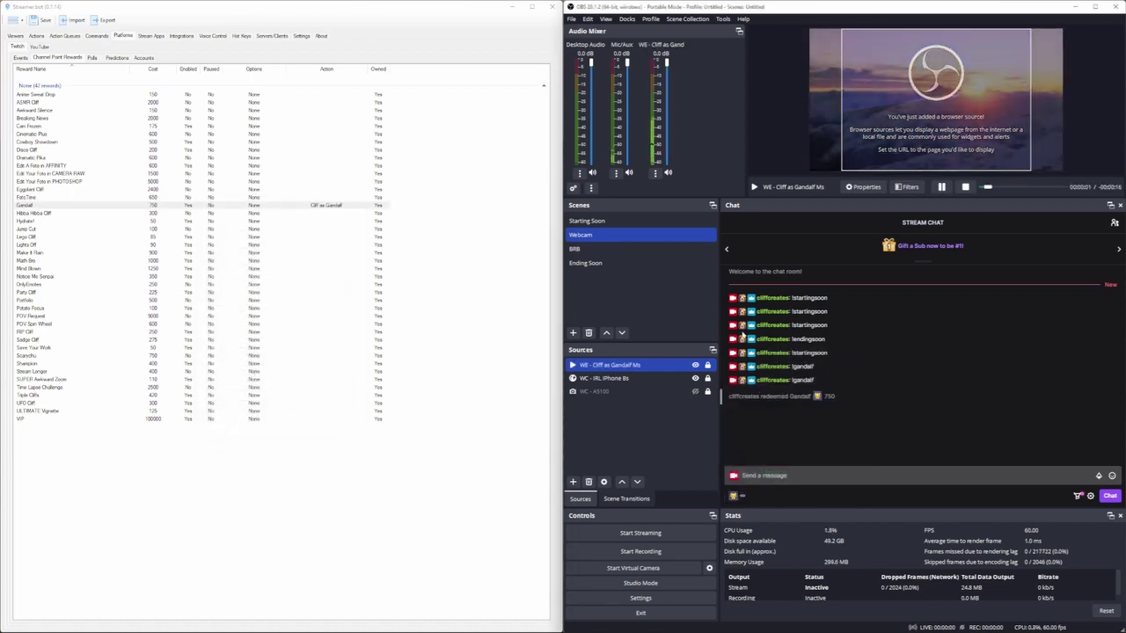